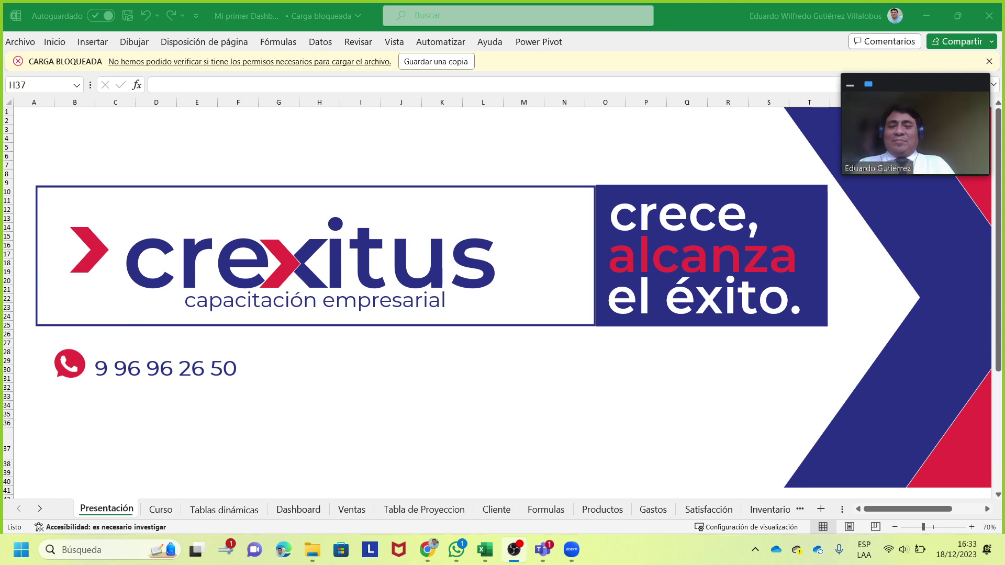
Switch to the Curso sheet showing the DASHBOARD EN EXCEL overview
left_click(161, 510)
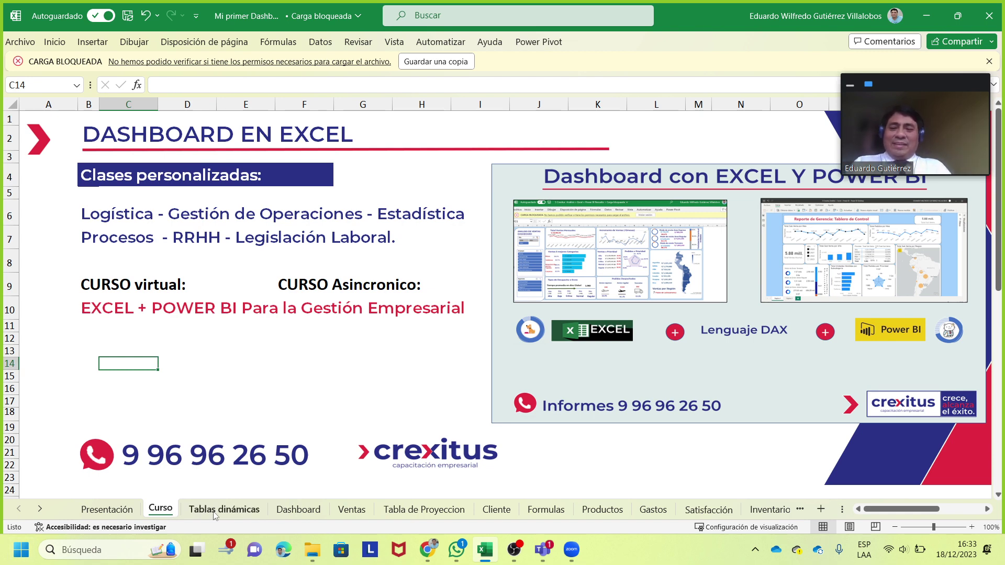
On the Tablas dinámicas sheet, enter '8. Ventas por tipo de familia' in cell B128
left_click(234, 511)
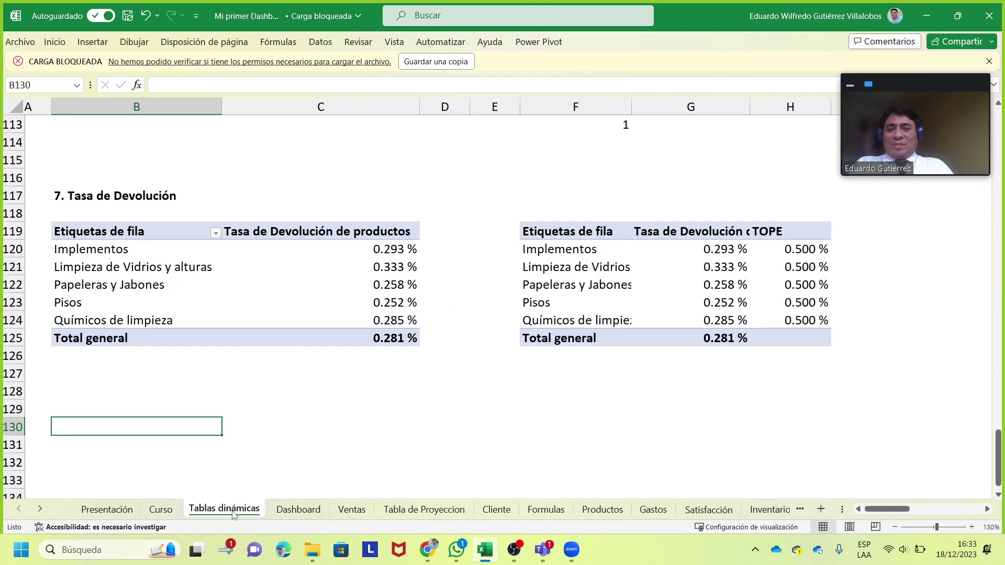
left_click(81, 388)
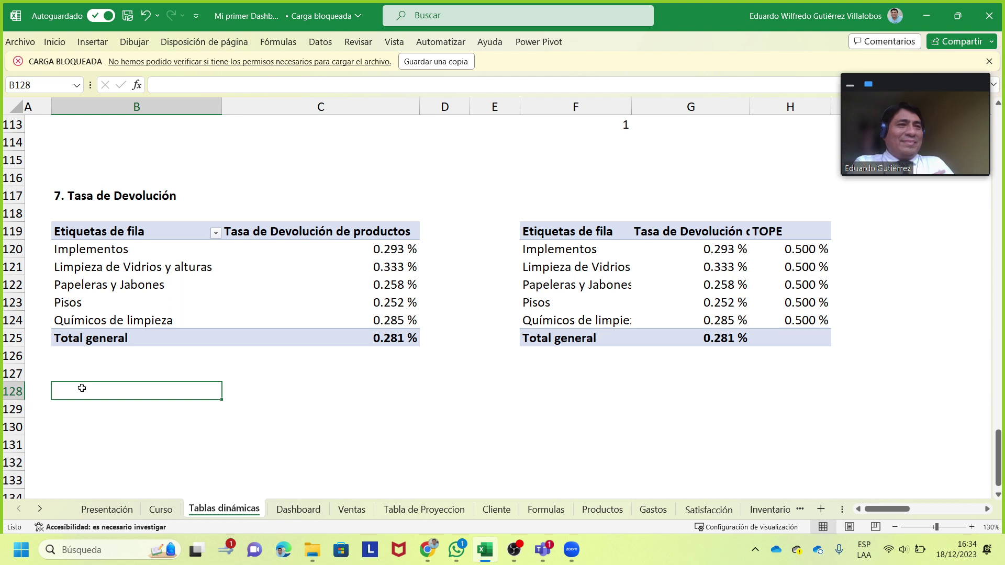
type("8")
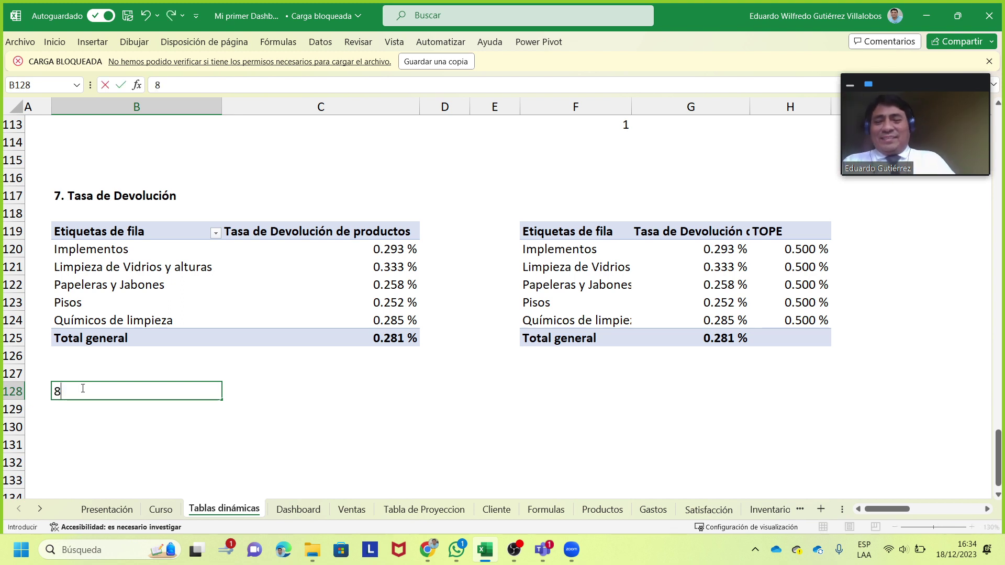
type(".")
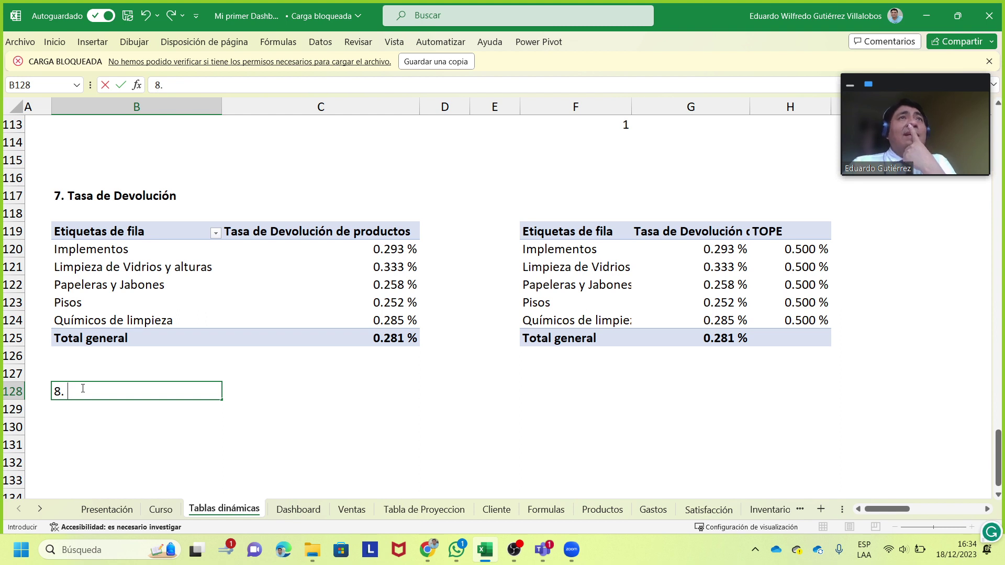
type(" V")
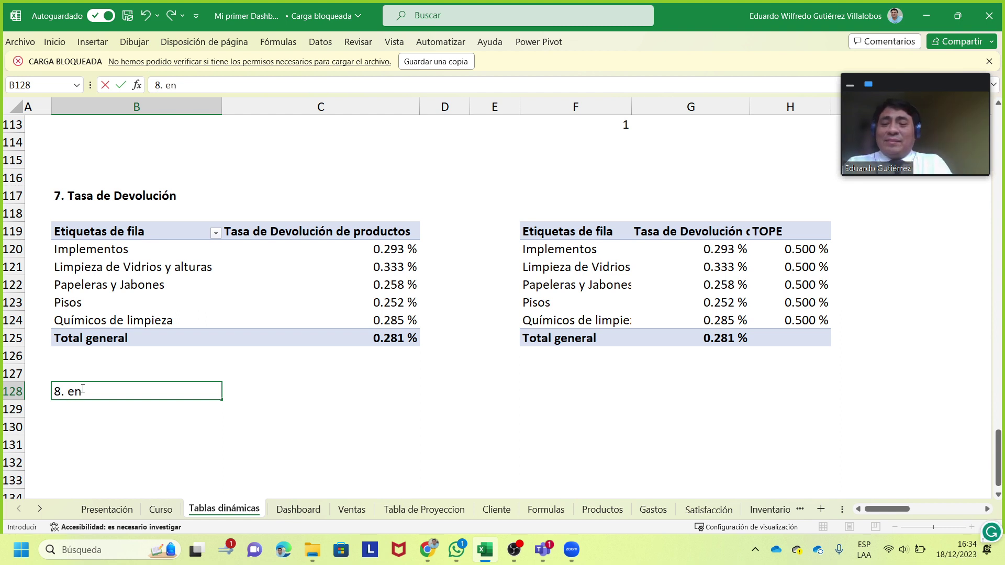
type("entas por")
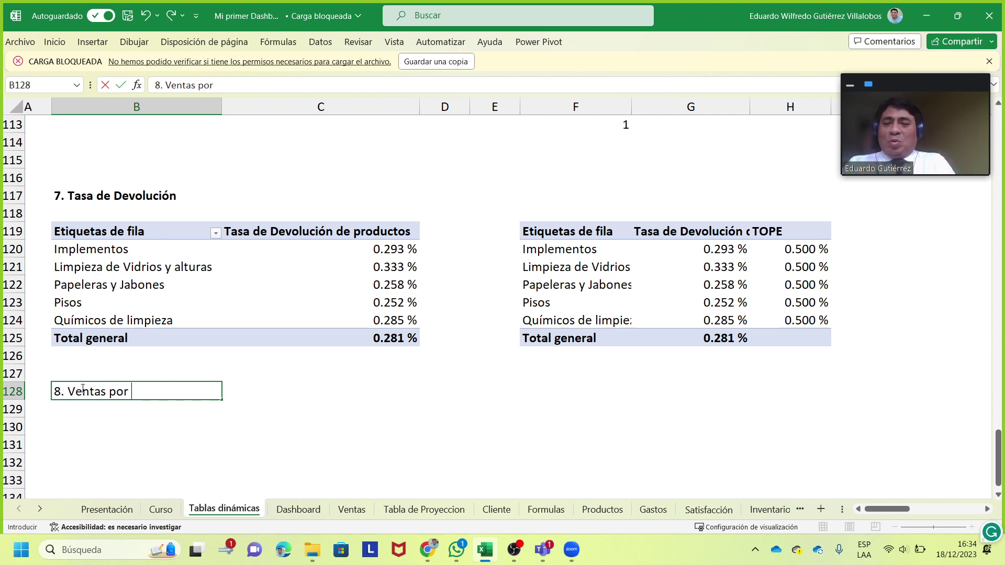
type("ipo de fammi")
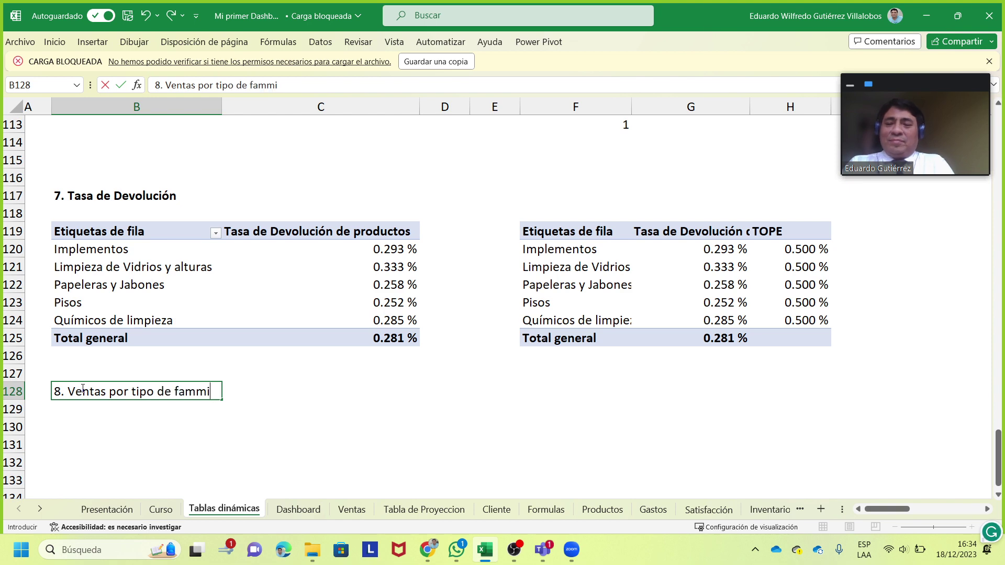
key("BackSpace")
key("BackSpace")
type("ili")
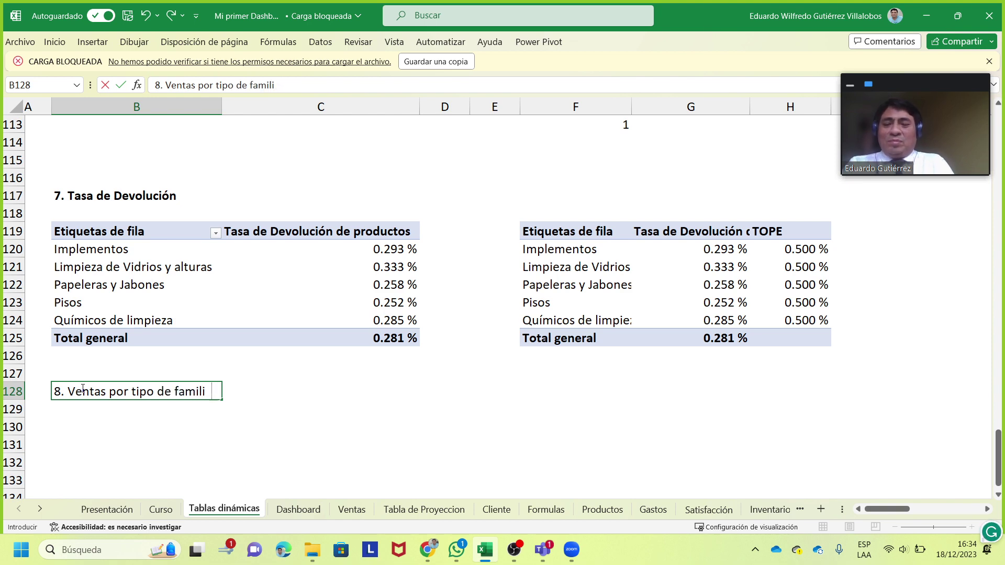
type("a")
key("Return")
Make the B128 heading bold with Ctrl+N and select B130 for the pivot table
scroll(83, 388, "up", 1)
scroll(281, 377, "up", 8)
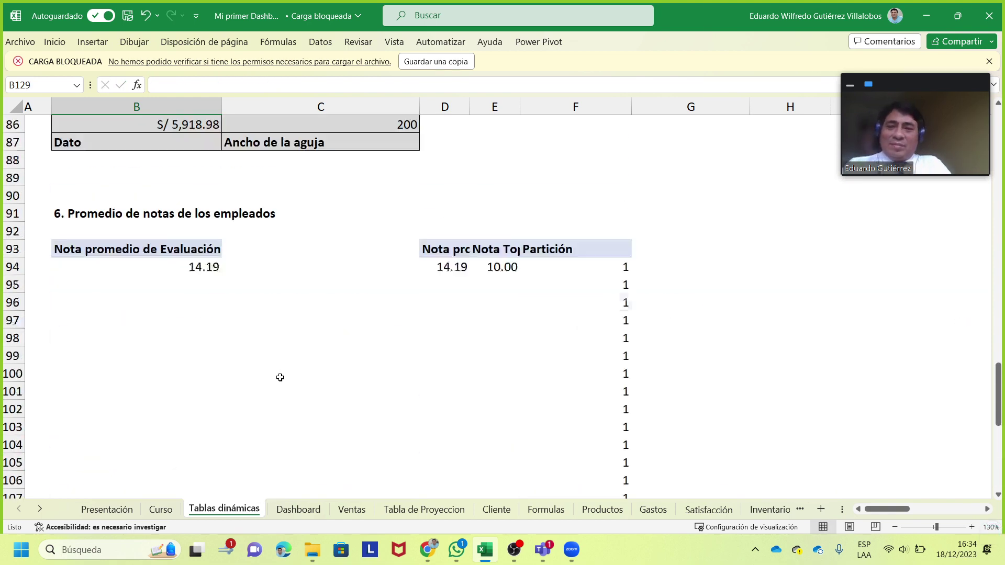
scroll(275, 366, "up", 7)
scroll(275, 366, "up", 7)
scroll(275, 366, "up", 5)
scroll(274, 366, "up", 5)
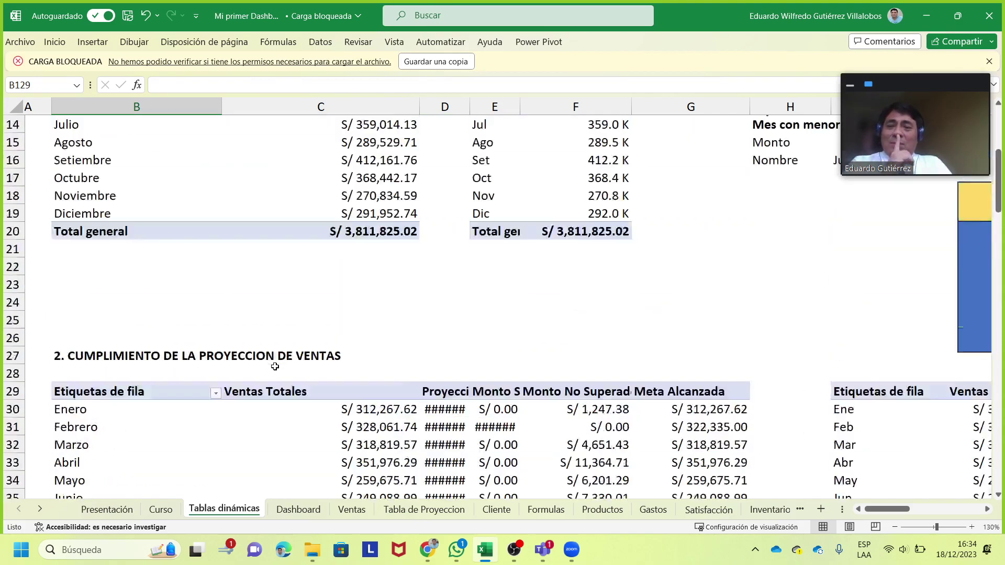
scroll(275, 367, "up", 4)
scroll(275, 366, "down", 6)
scroll(276, 366, "down", 7)
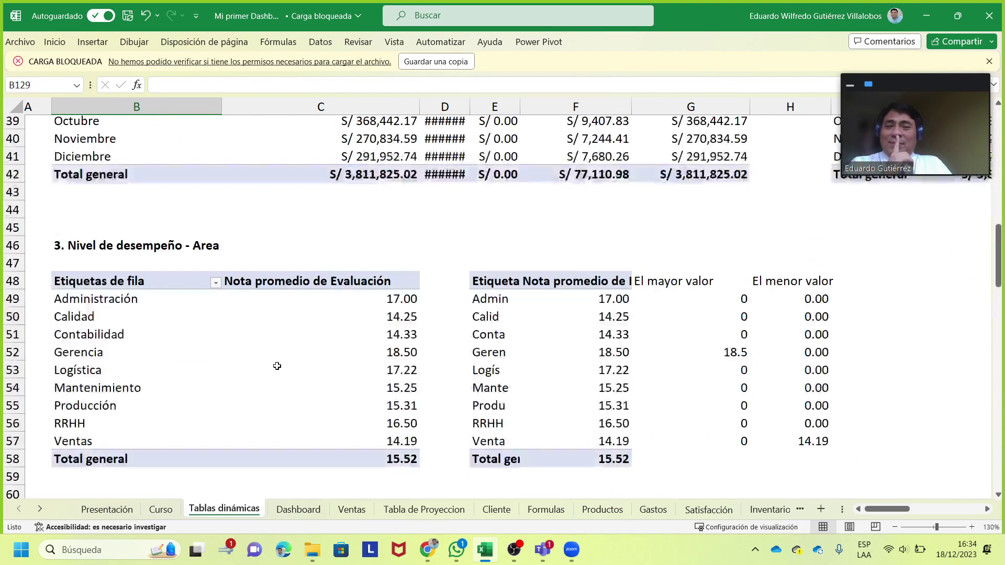
scroll(276, 366, "down", 4)
scroll(277, 366, "down", 6)
scroll(277, 366, "down", 13)
scroll(276, 364, "down", 2)
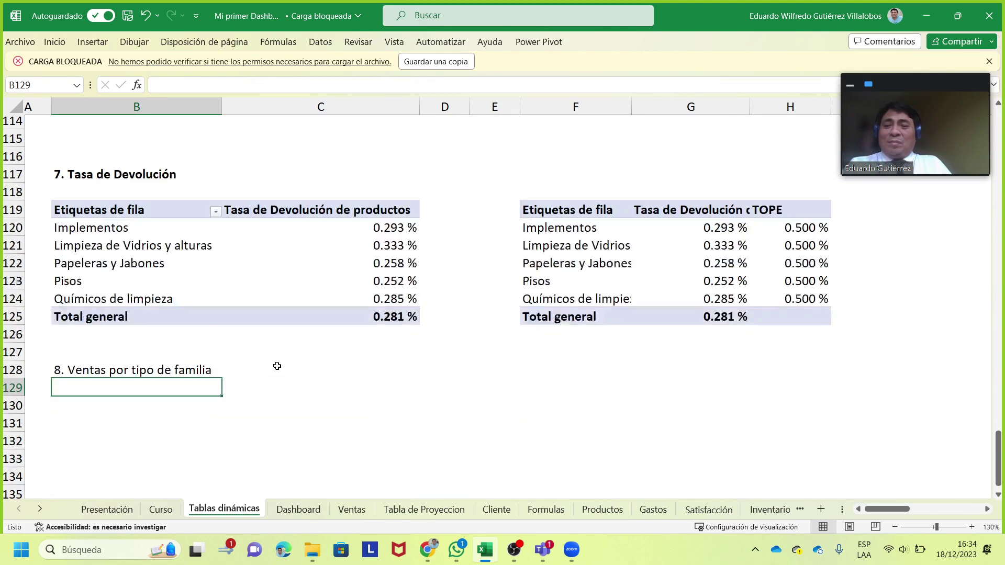
scroll(174, 300, "down", 2)
left_click(140, 266)
key("ctrl+n")
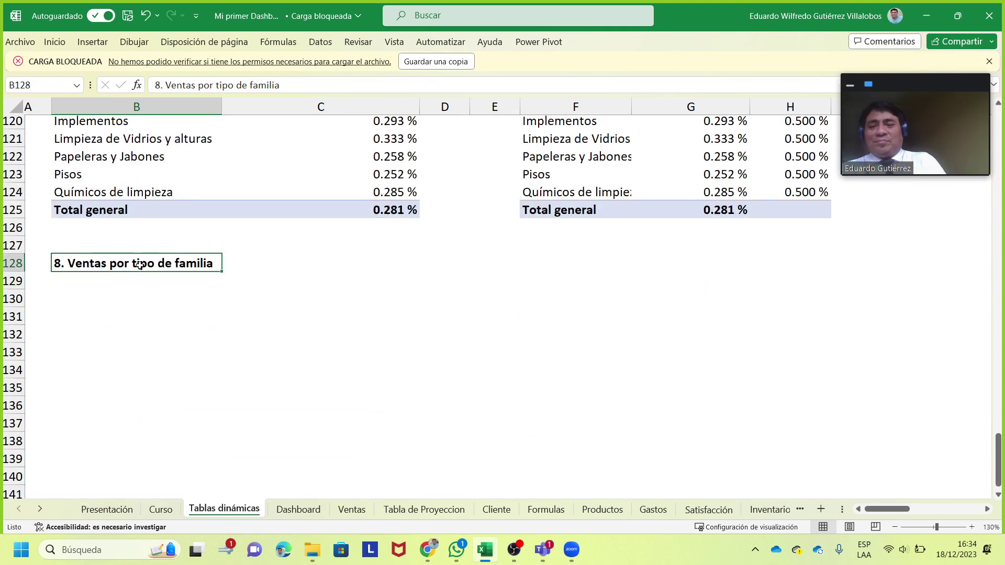
left_click(155, 292)
left_click(148, 262)
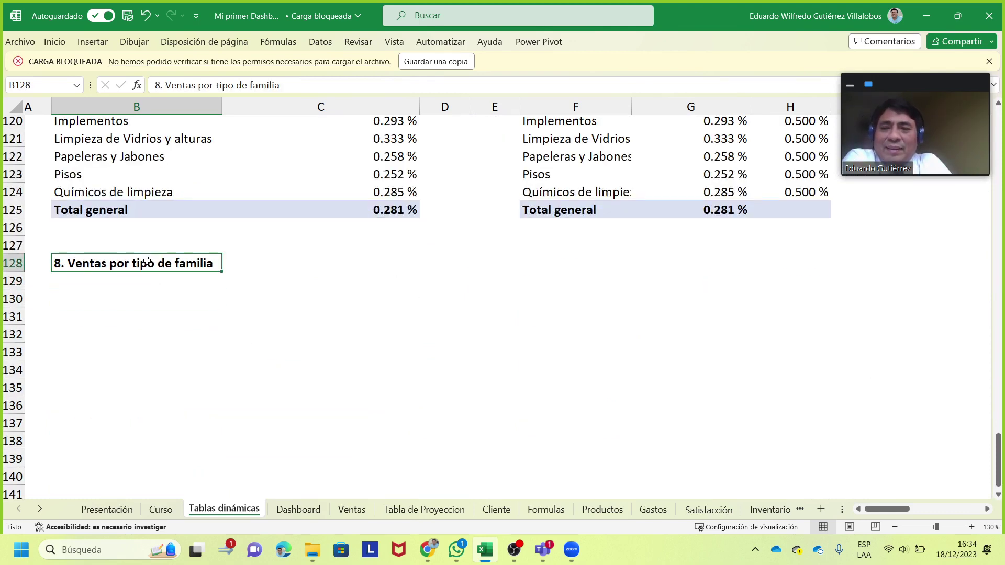
left_click(132, 292)
Insert an empty pivot table from the data model at B130 on the existing sheet
left_click(93, 42)
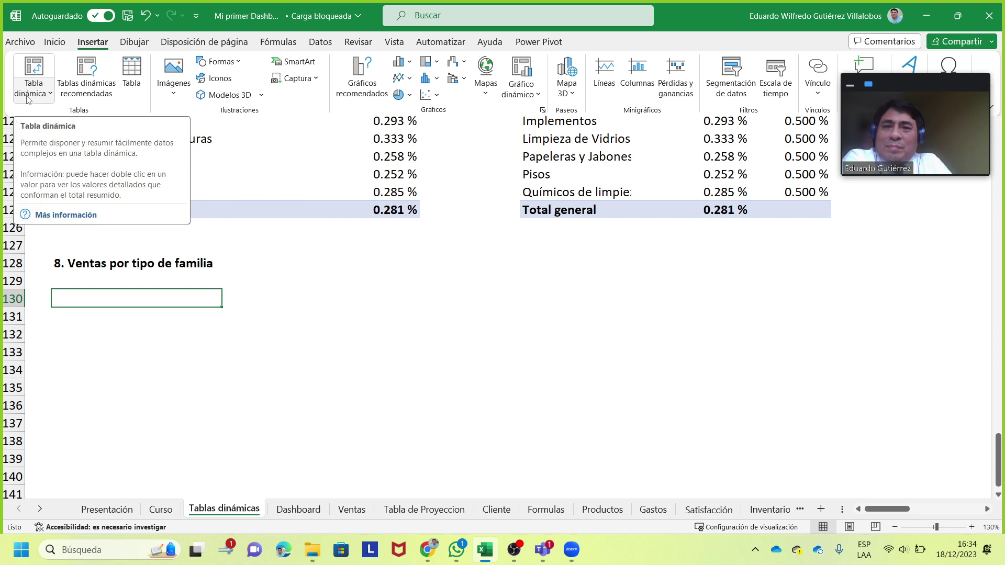
left_click(410, 63)
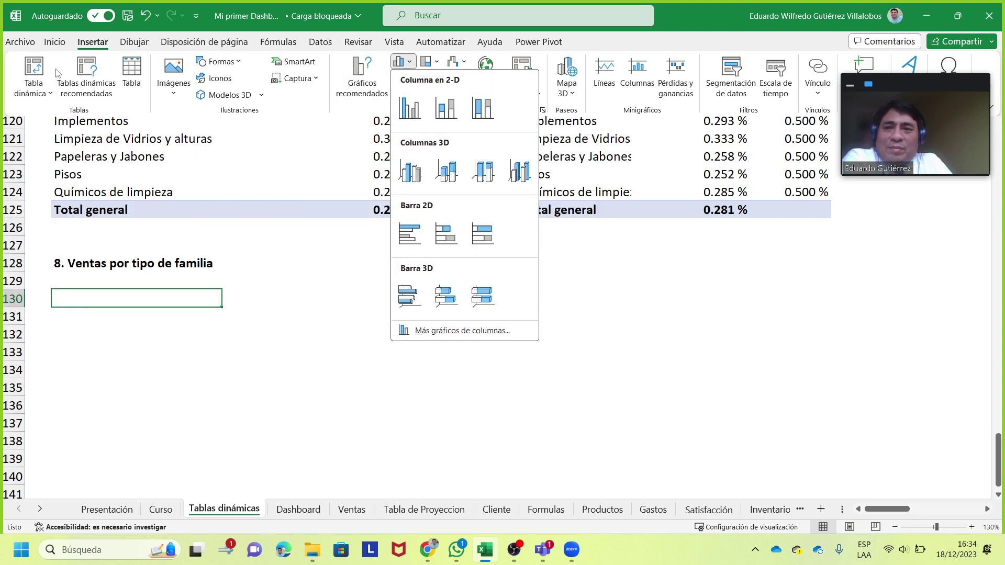
left_click(44, 90)
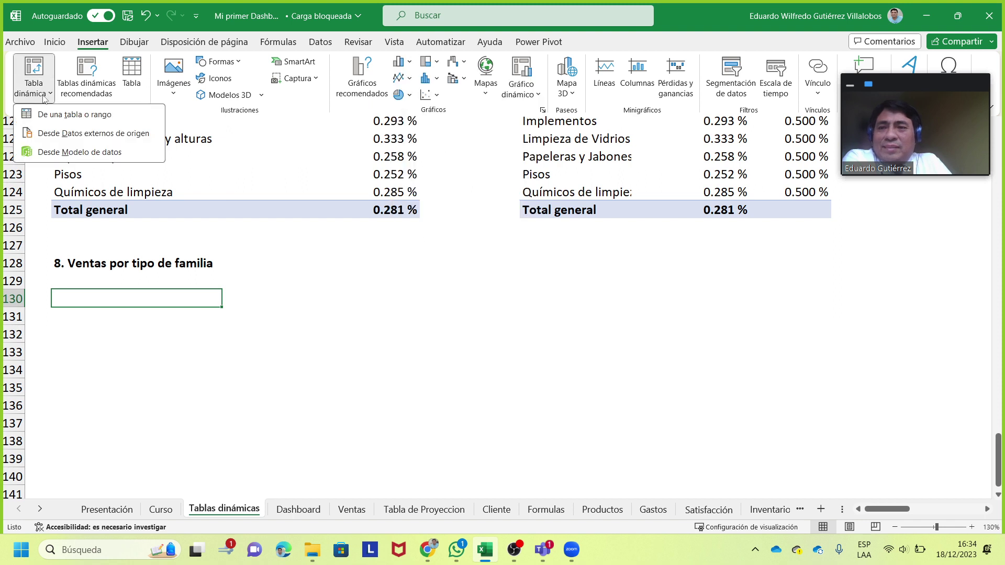
left_click(63, 151)
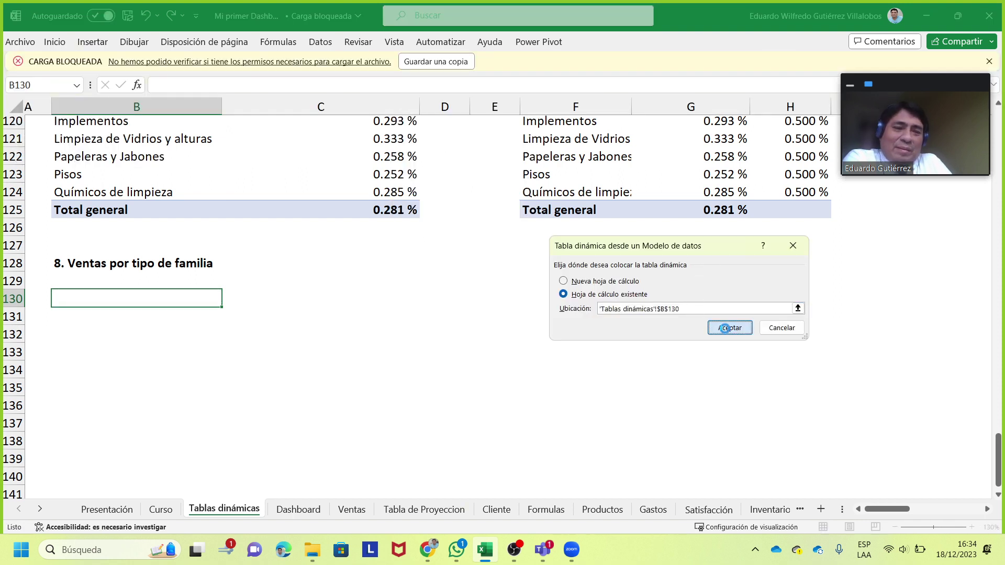
left_click(729, 328)
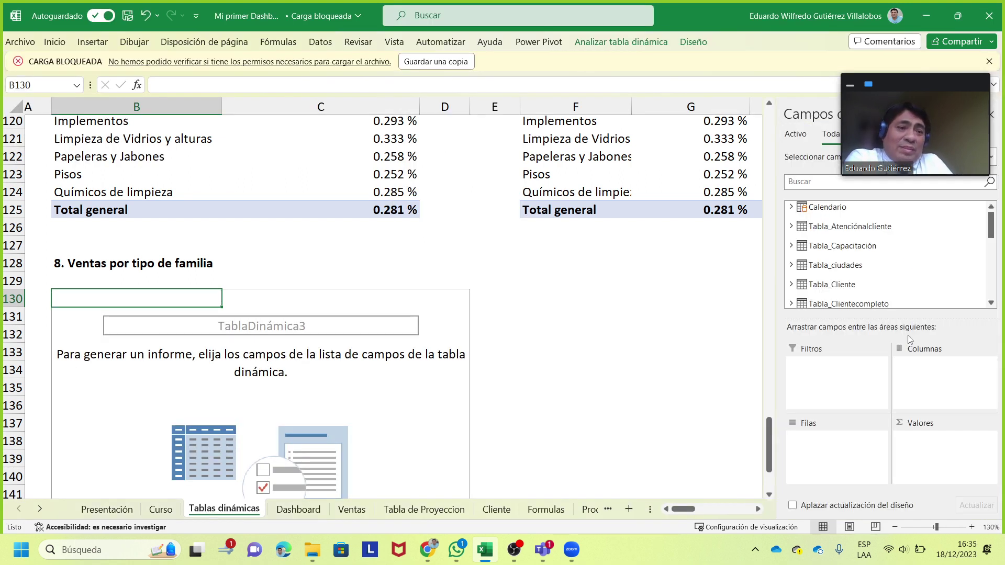
Add Ventas Totales from Tabla_formulas as the pivot table's value field
scroll(844, 267, "down", 1)
scroll(844, 267, "down", 1)
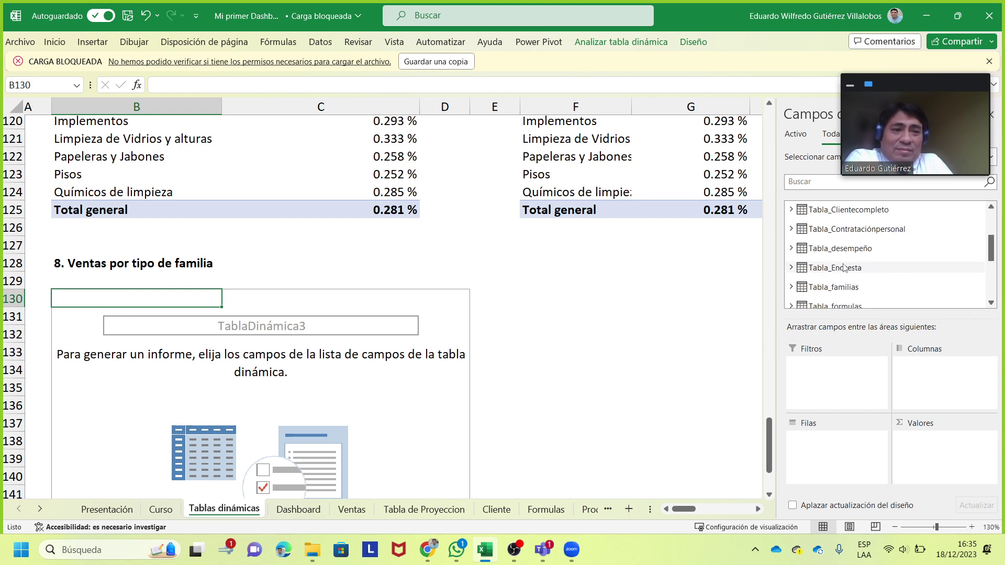
left_click(804, 306)
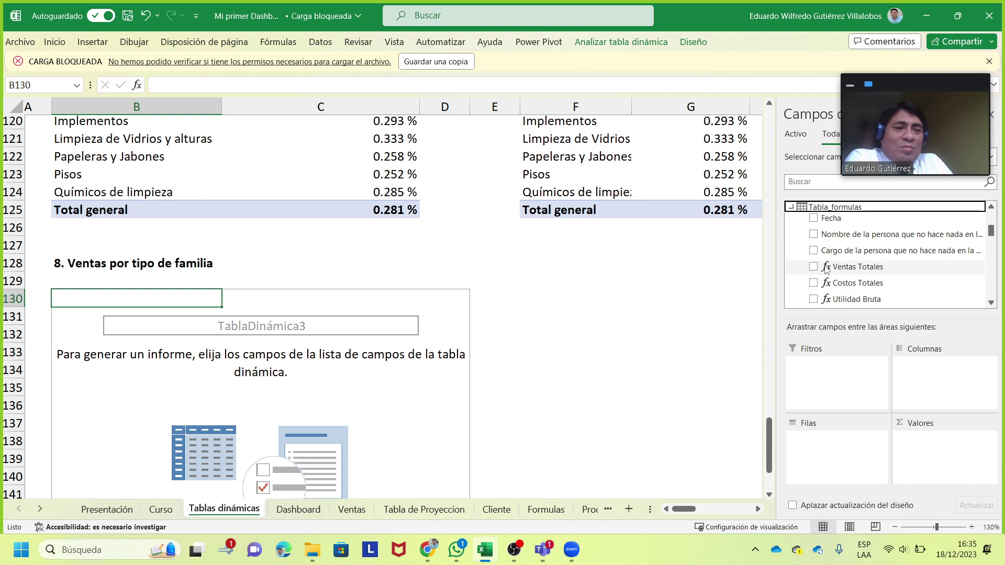
left_click_drag(853, 267, 937, 456)
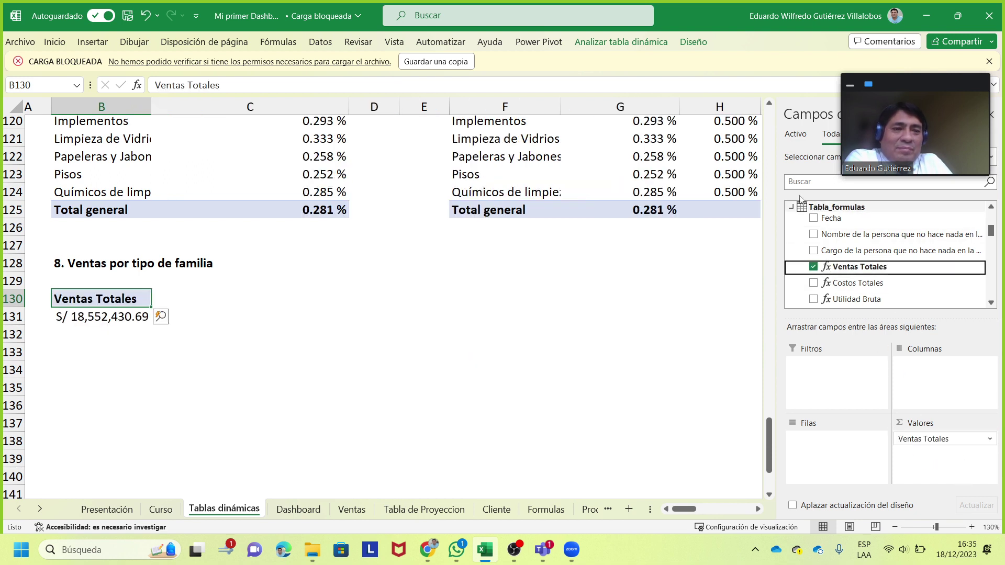
Add Familia from Tabla_familias as the pivot rows, totalling S/ 18,552,430.69
scroll(867, 254, "up", 1)
scroll(867, 254, "up", 1)
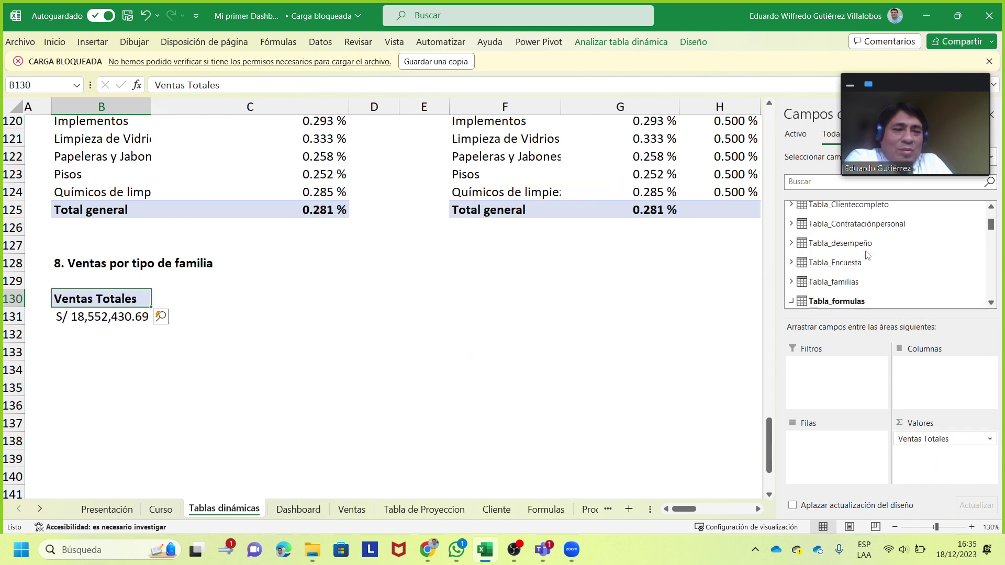
left_click(829, 251)
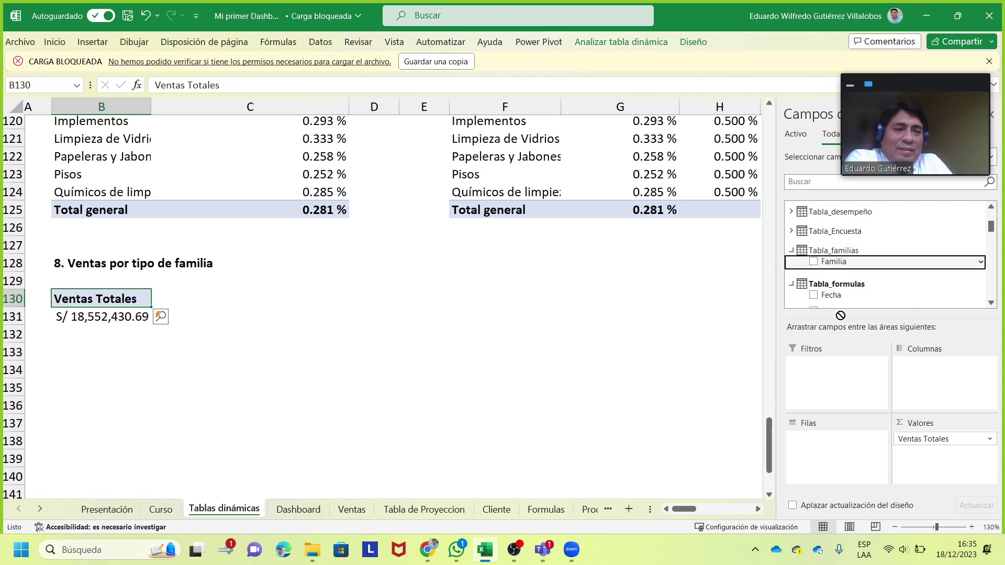
left_click_drag(834, 262, 838, 455)
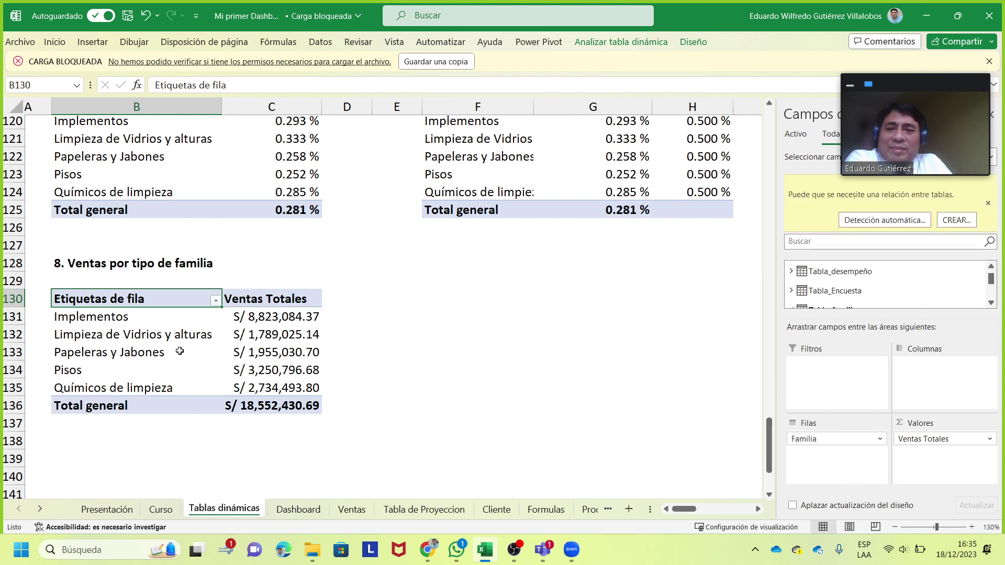
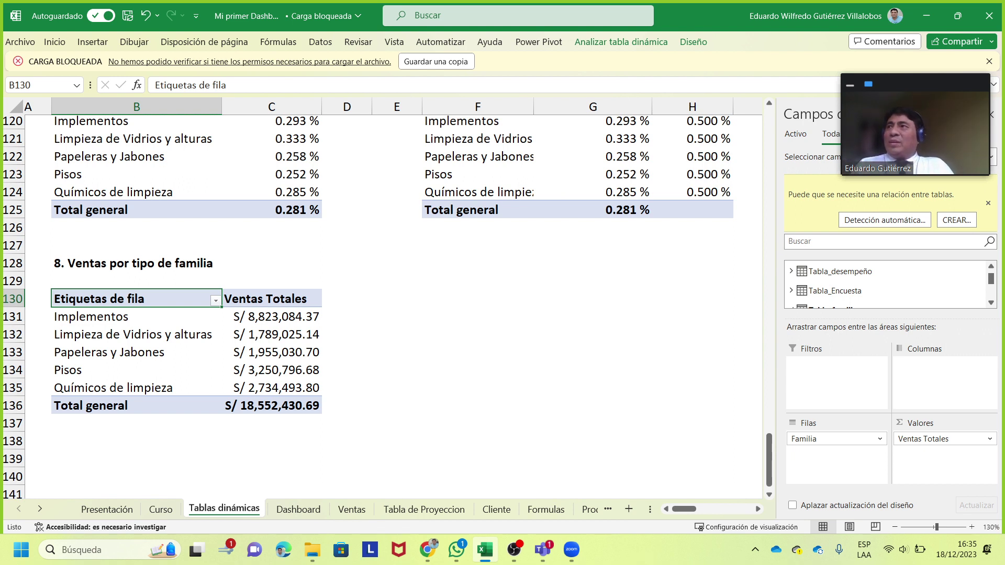
Pause the Balanced Scorecard playlist video in the browser and return to the workbook
key("alt+Tab")
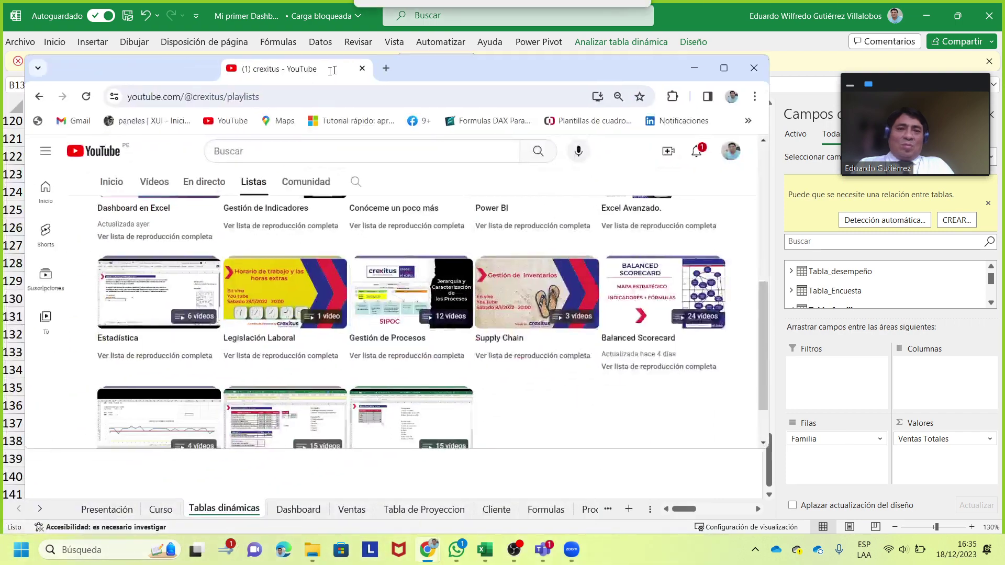
left_click(781, 49)
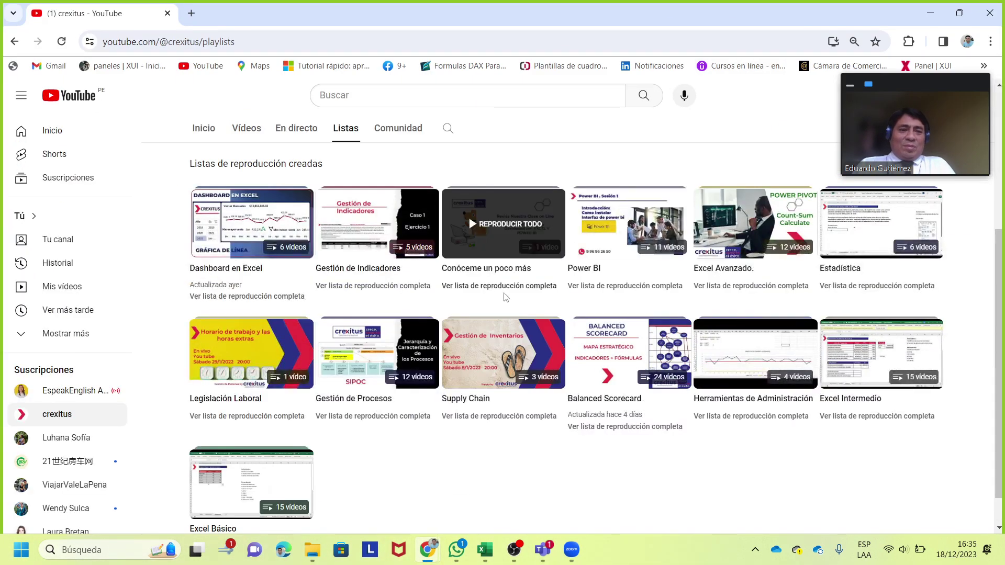
scroll(501, 262, "up", 1)
scroll(581, 322, "down", 1)
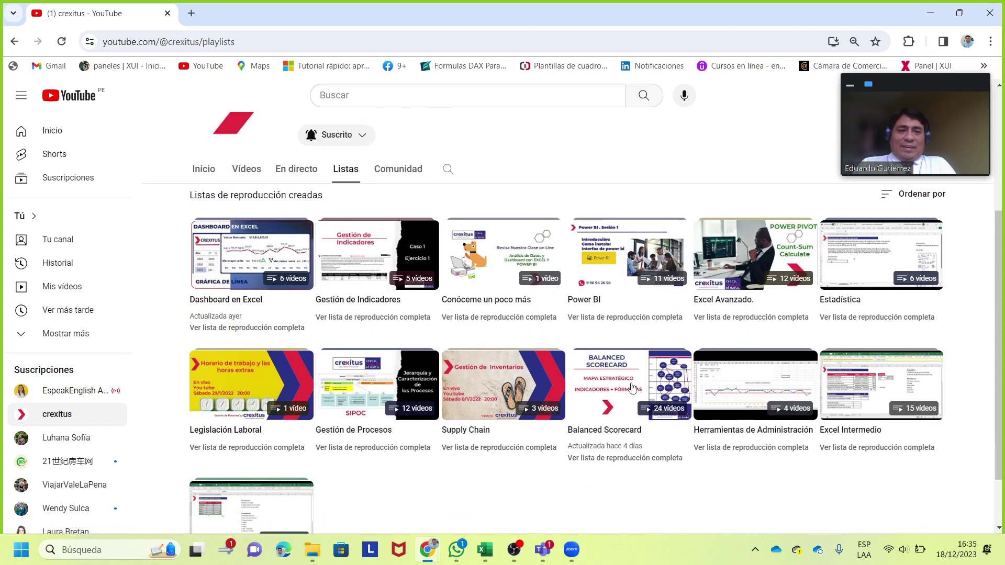
left_click(626, 346)
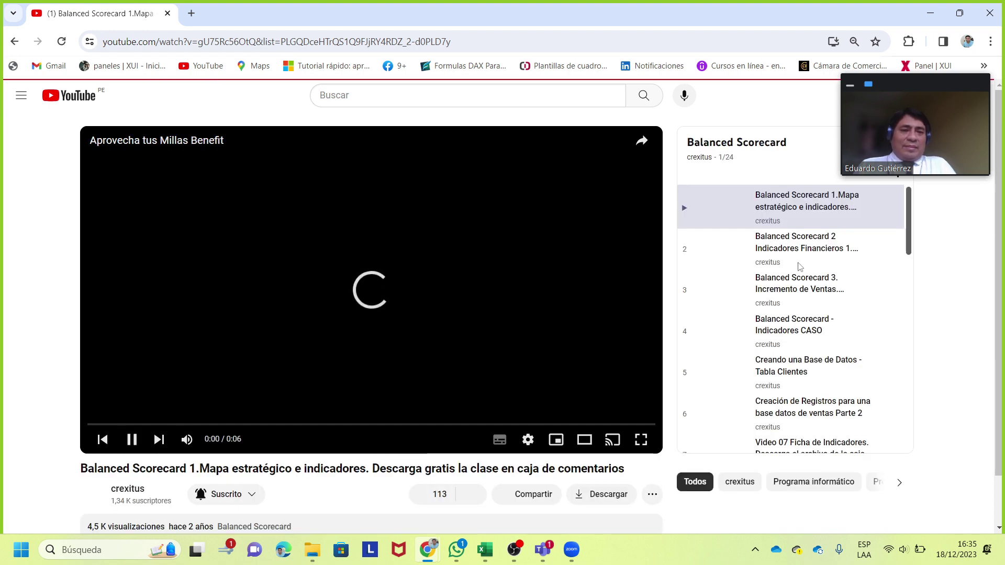
scroll(803, 271, "down", 3)
scroll(803, 270, "down", 3)
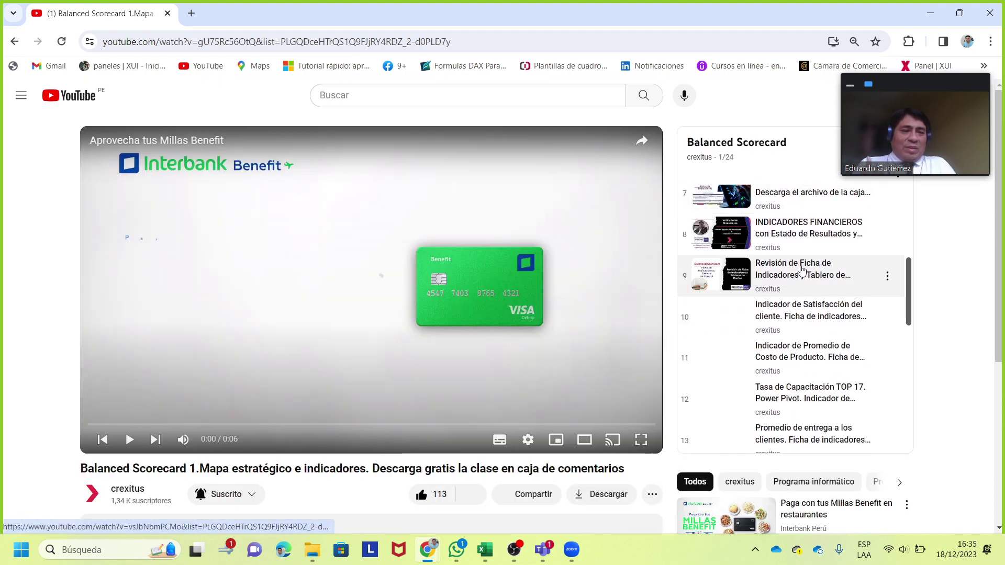
scroll(803, 270, "up", 3)
scroll(802, 271, "down", 2)
scroll(803, 270, "down", 2)
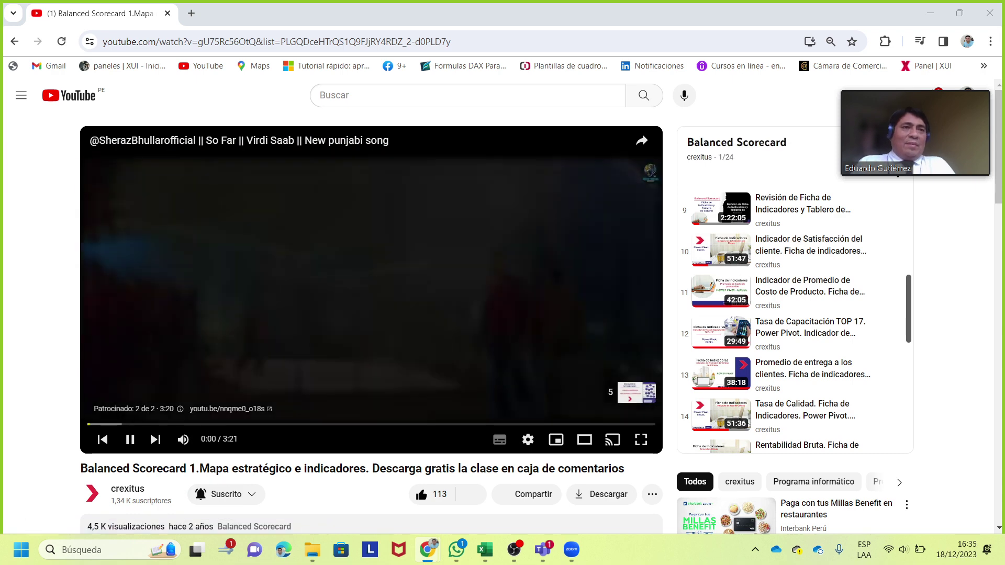
left_click(443, 280)
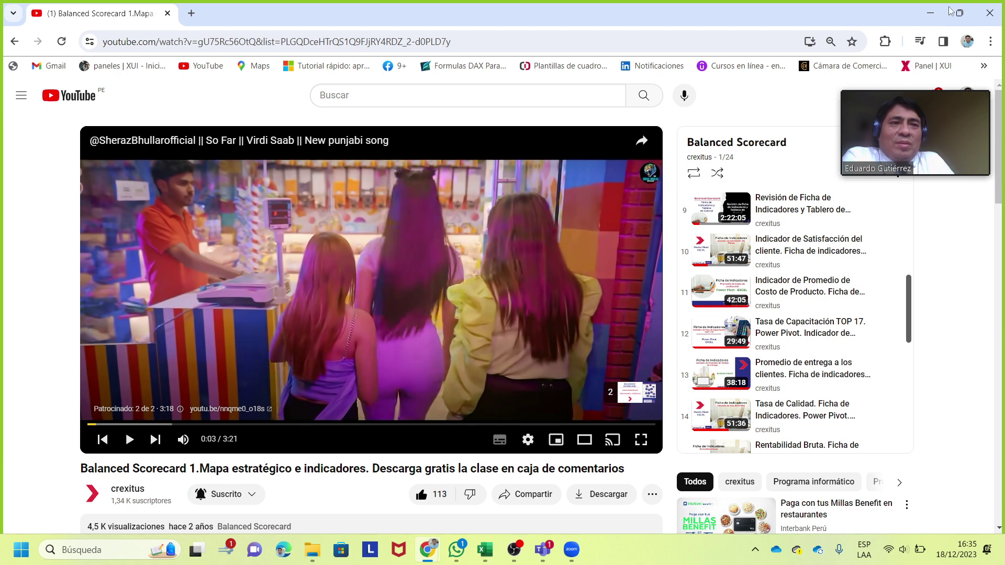
left_click(931, 12)
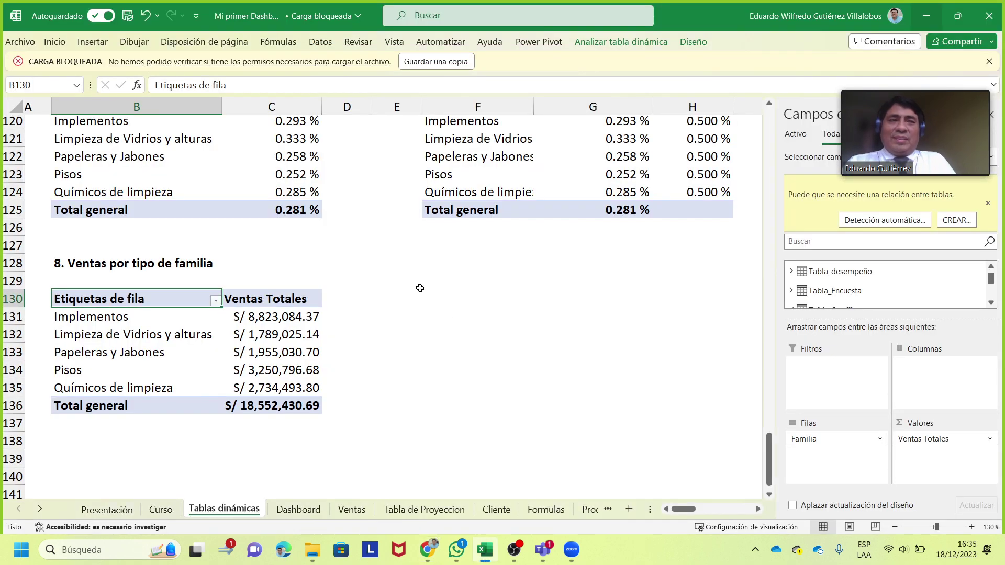
Link F130 to B130 with =B130 and fill it down to row 136 and across column G
left_click(423, 315)
key("Up")
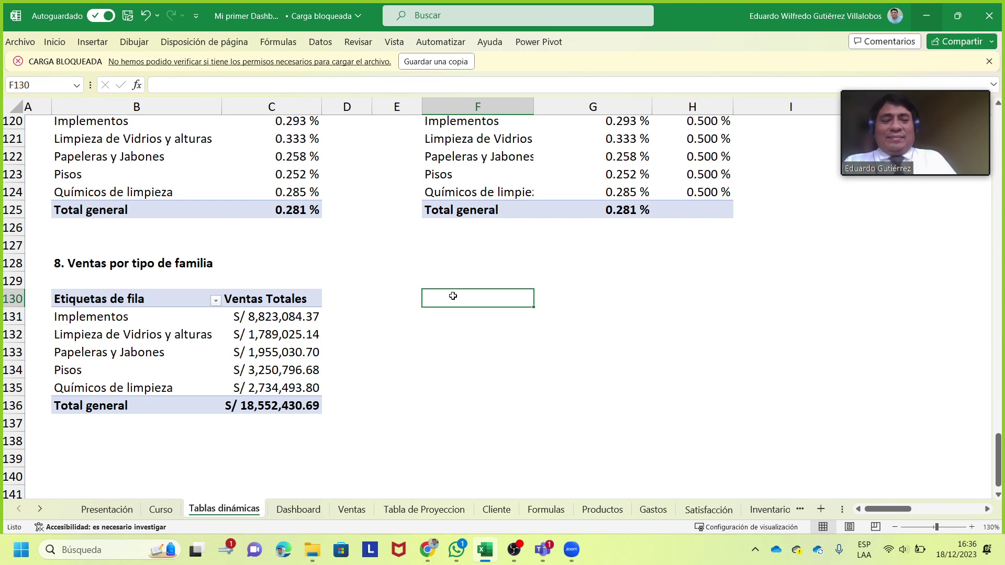
type("=")
key("Left")
key("Left")
key("Left")
key("Left")
key("Return")
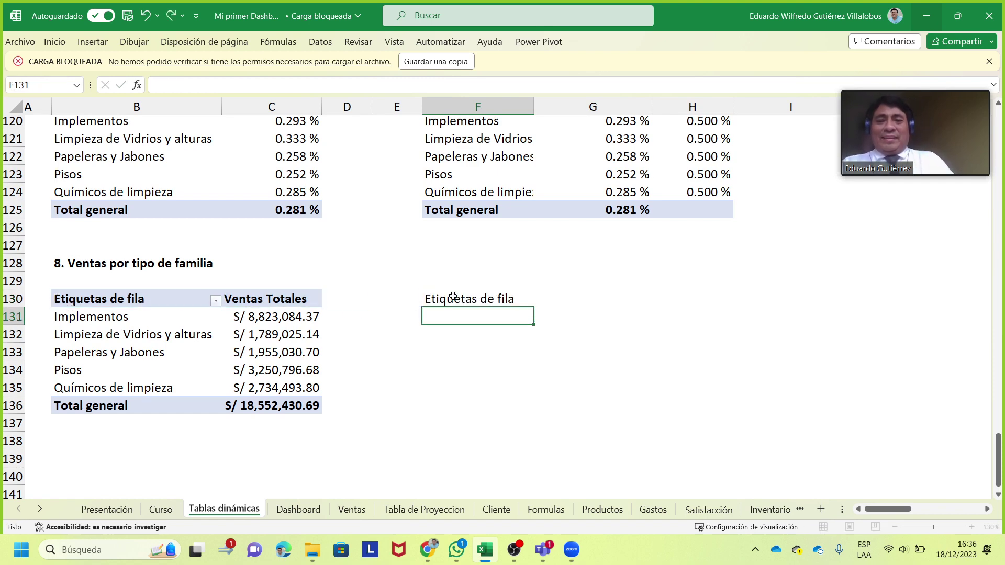
left_click(452, 297)
mouse_move(533, 307)
left_mouse_down()
mouse_move(532, 413)
mouse_move(618, 408)
left_mouse_up()
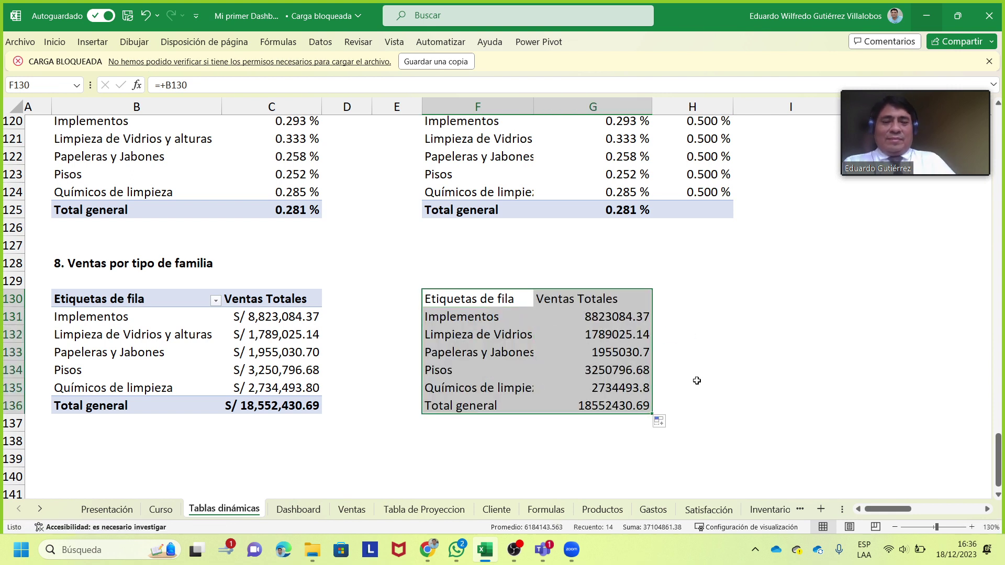
left_click(372, 304)
key("Right")
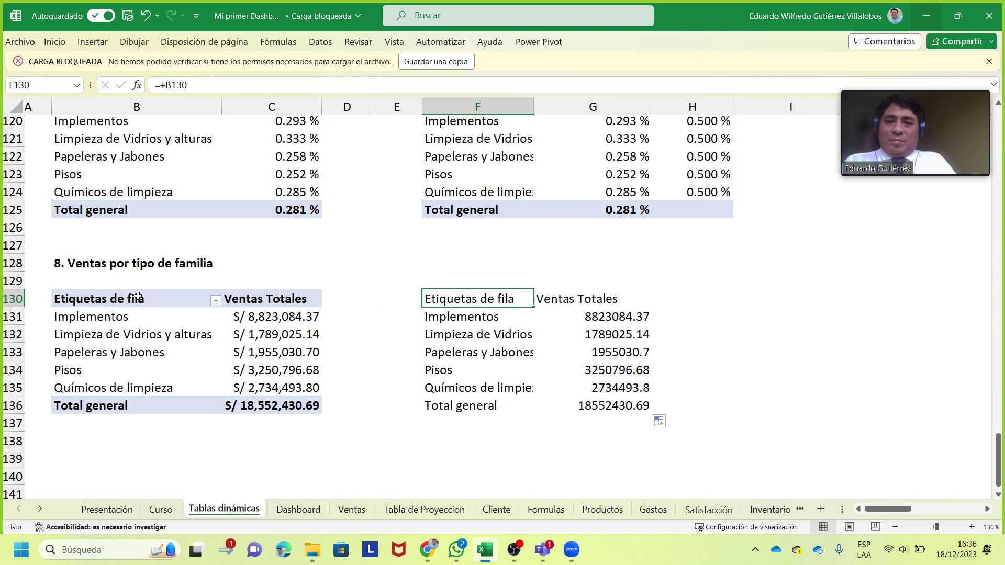
Copy the pivot table's formatting onto F130:G136 with Format Painter
left_click(138, 296)
key("ctrl+a")
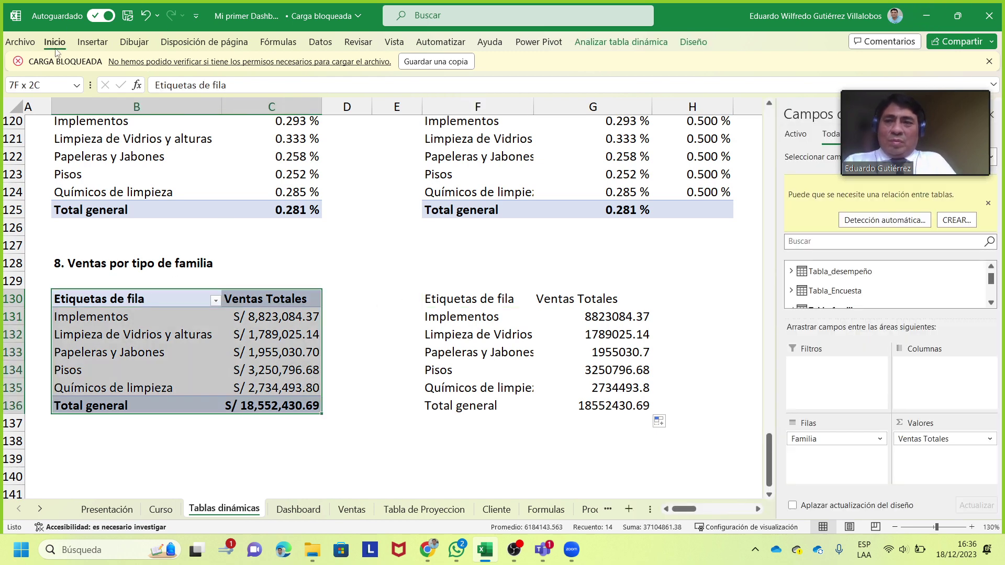
left_click(54, 42)
left_click(50, 99)
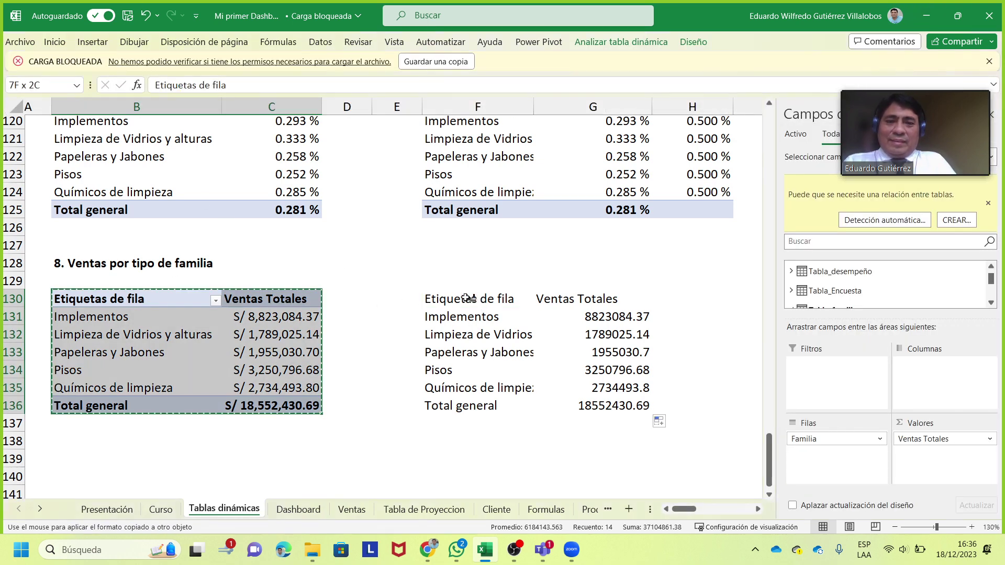
left_click_drag(468, 299, 602, 411)
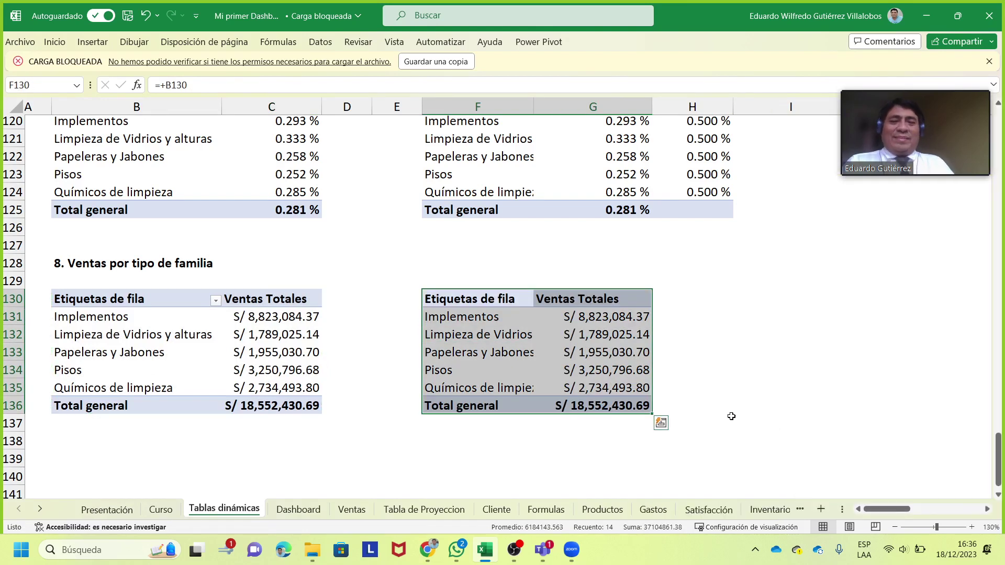
left_click(750, 310)
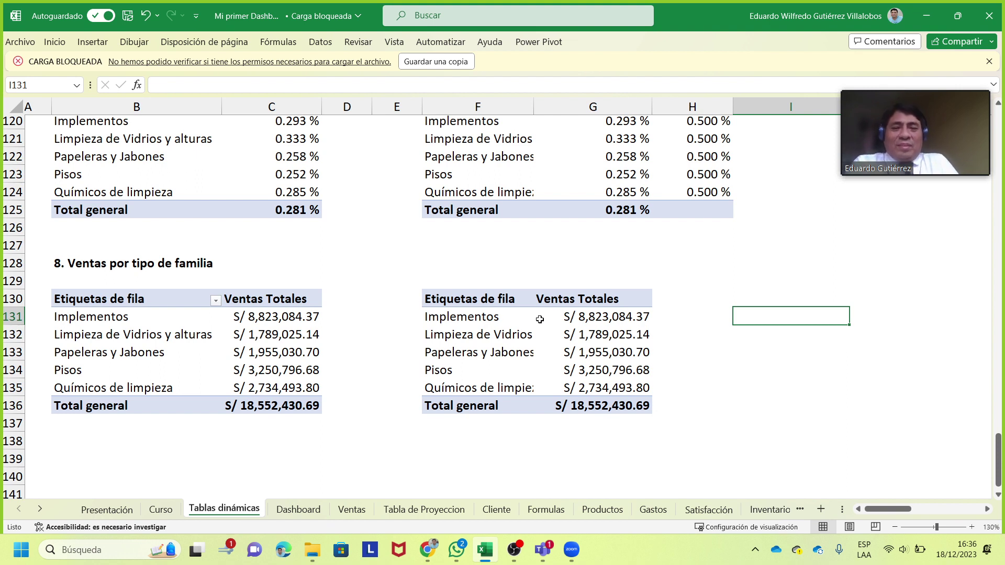
left_click(492, 315)
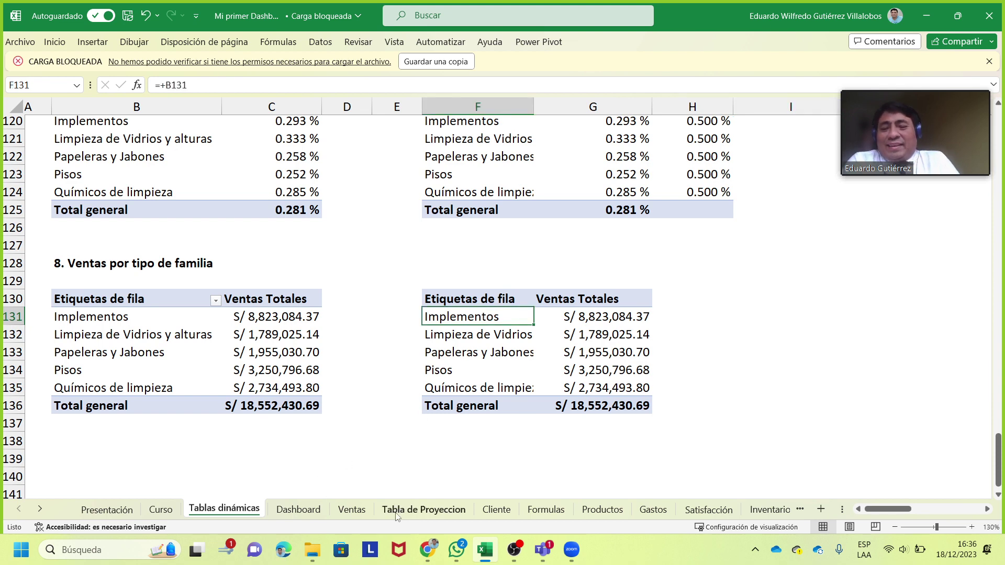
Scroll through the Productos sheet's product list by family and line, then go to Chrome
left_click(608, 510)
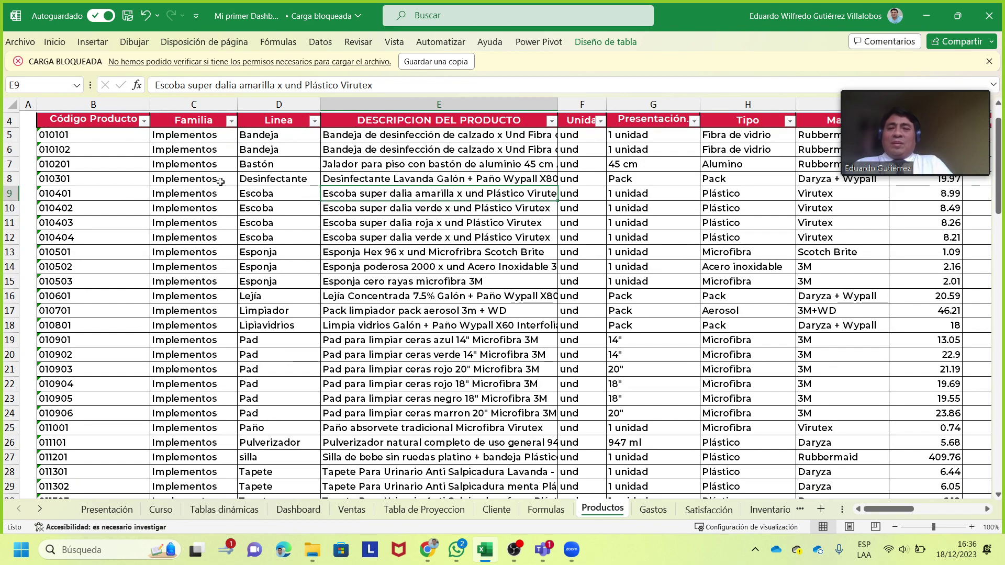
scroll(286, 320, "down", 2)
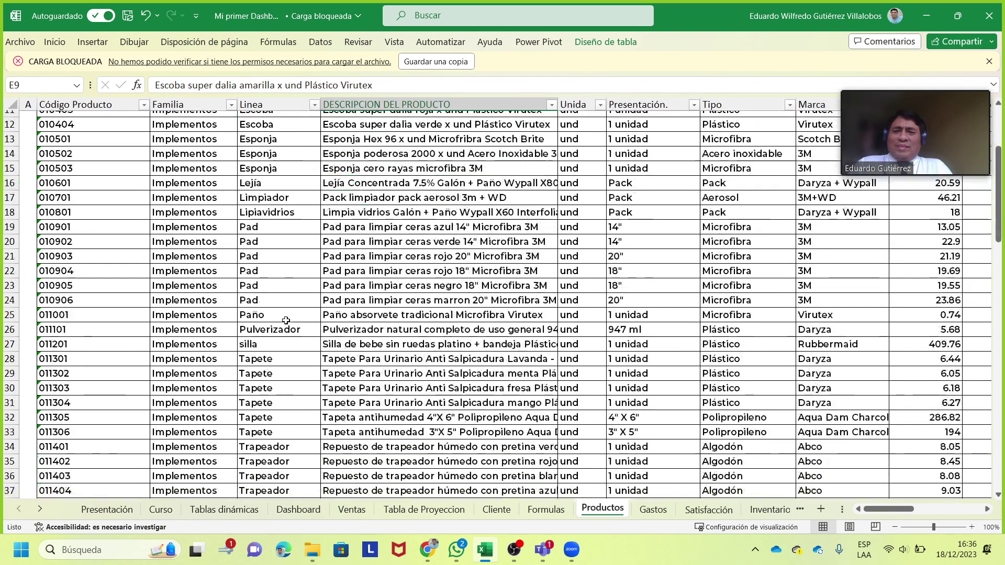
scroll(286, 320, "down", 3)
scroll(286, 316, "down", 1)
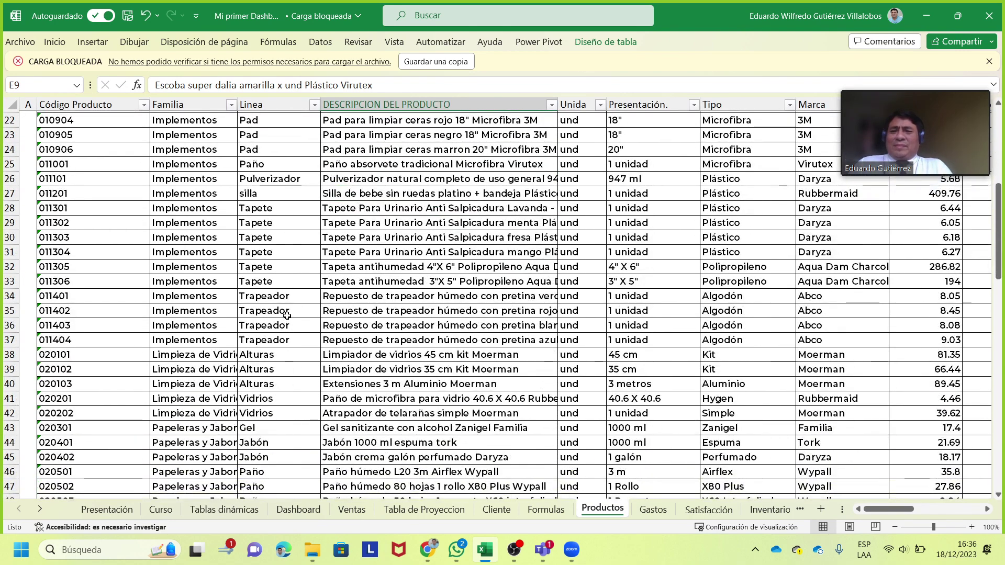
scroll(286, 306, "up", 3)
scroll(294, 284, "up", 4)
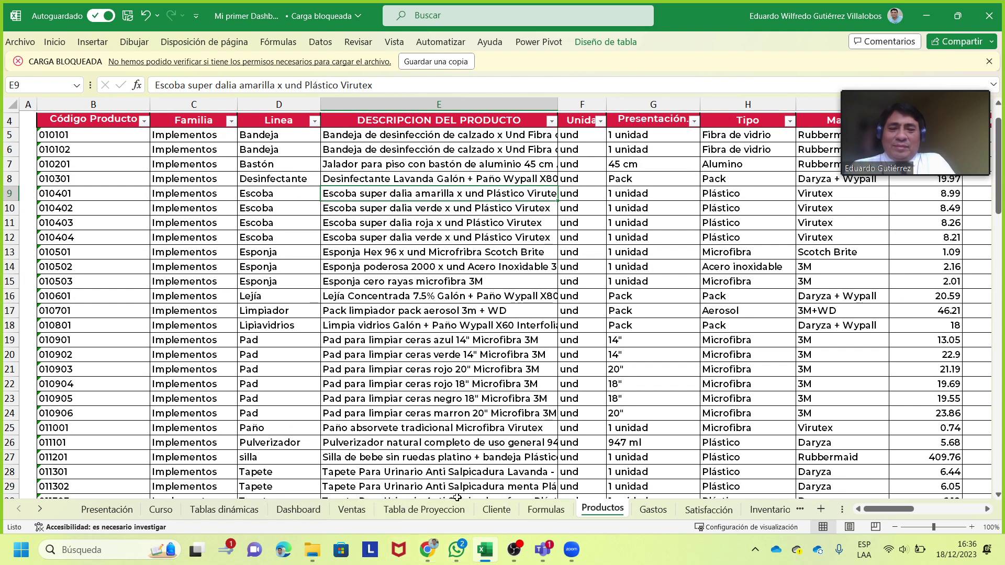
left_click(476, 485)
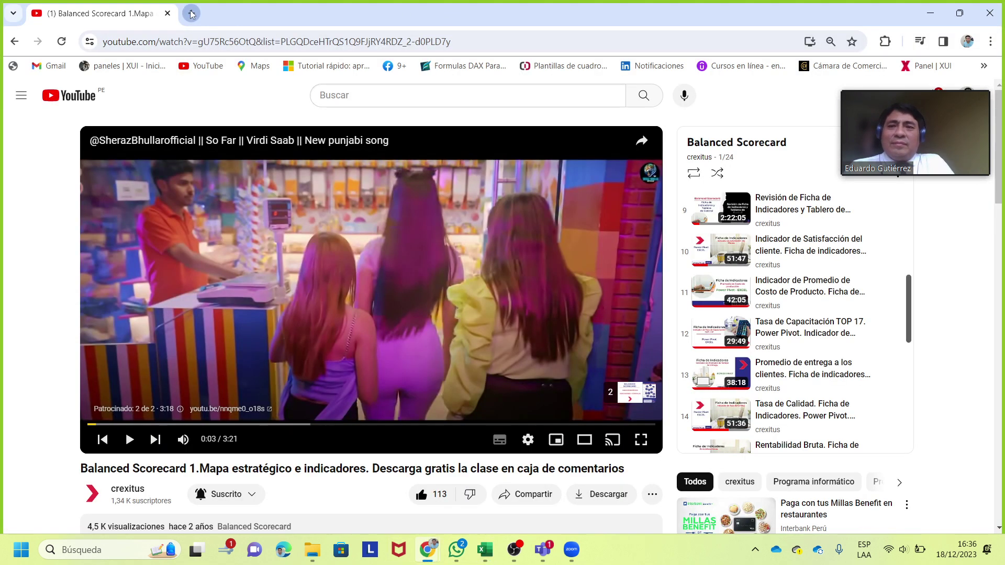
Search Yahoo images for 'escobas' and copy the red broom picture
left_click(192, 13)
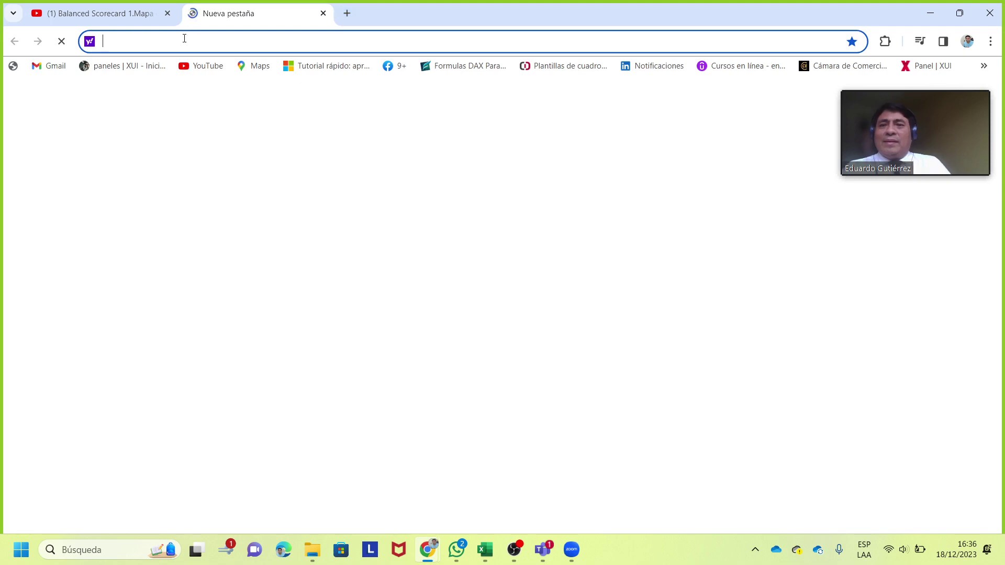
type("escobas")
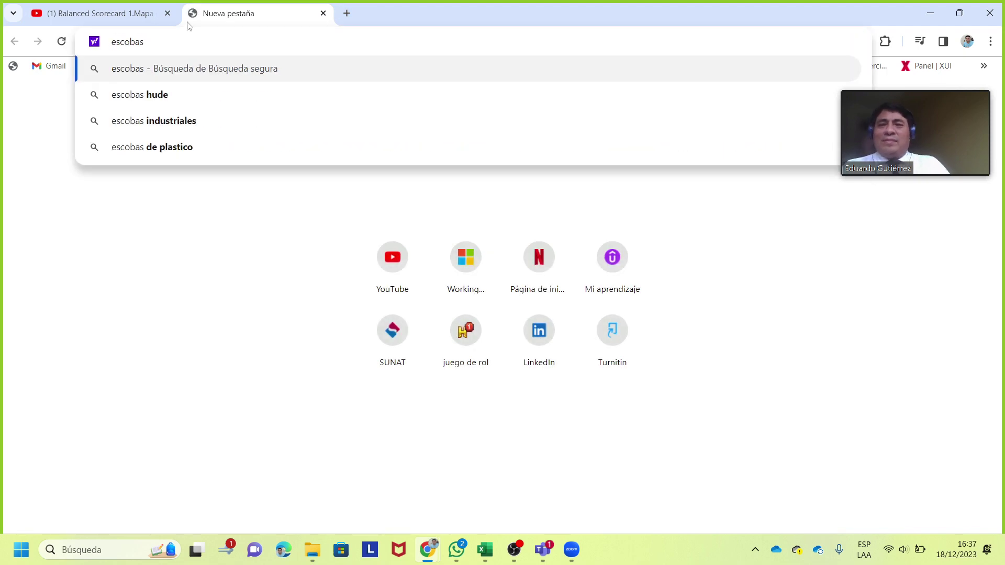
left_click(167, 14)
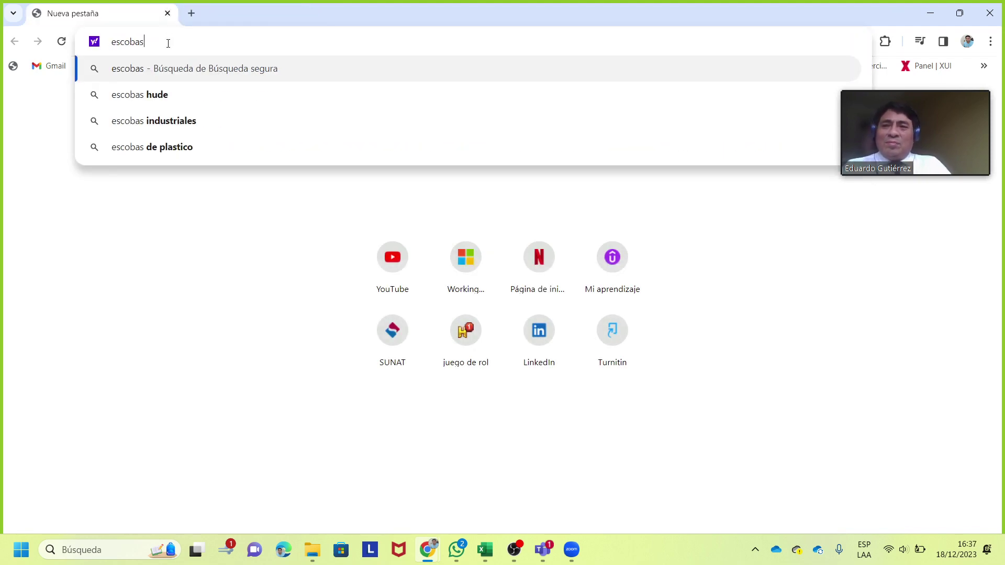
key("Return")
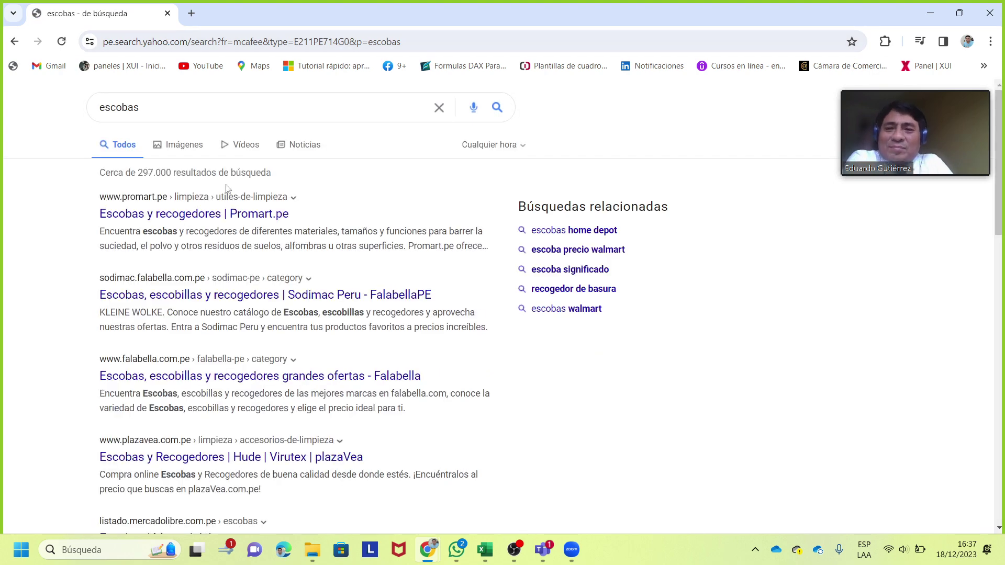
left_click(191, 147)
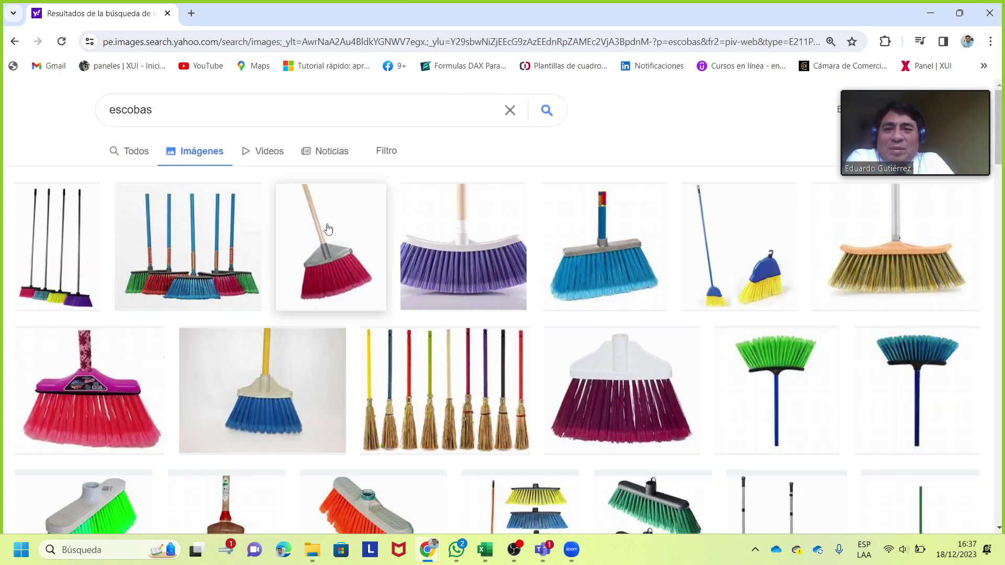
right_click(329, 229)
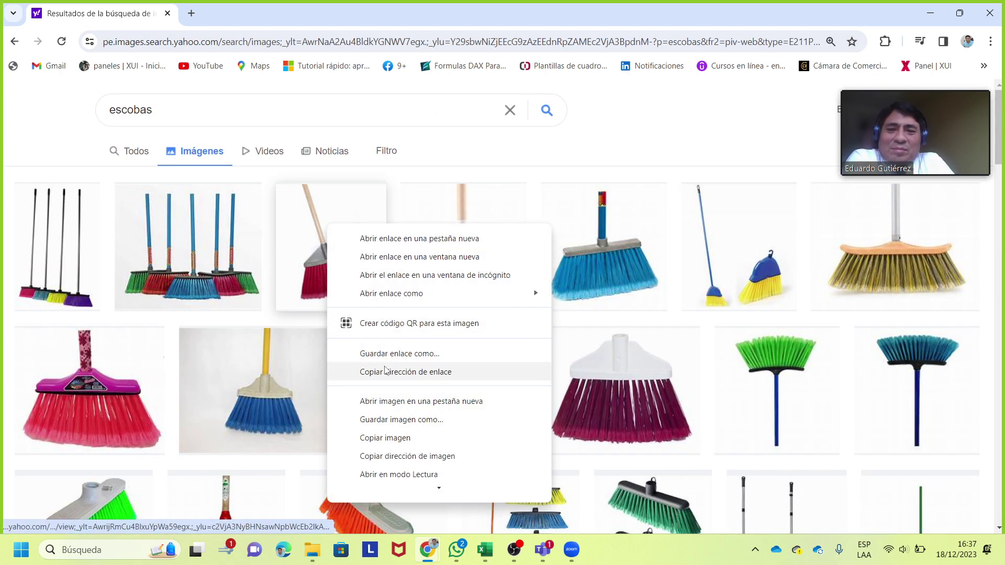
left_click(356, 439)
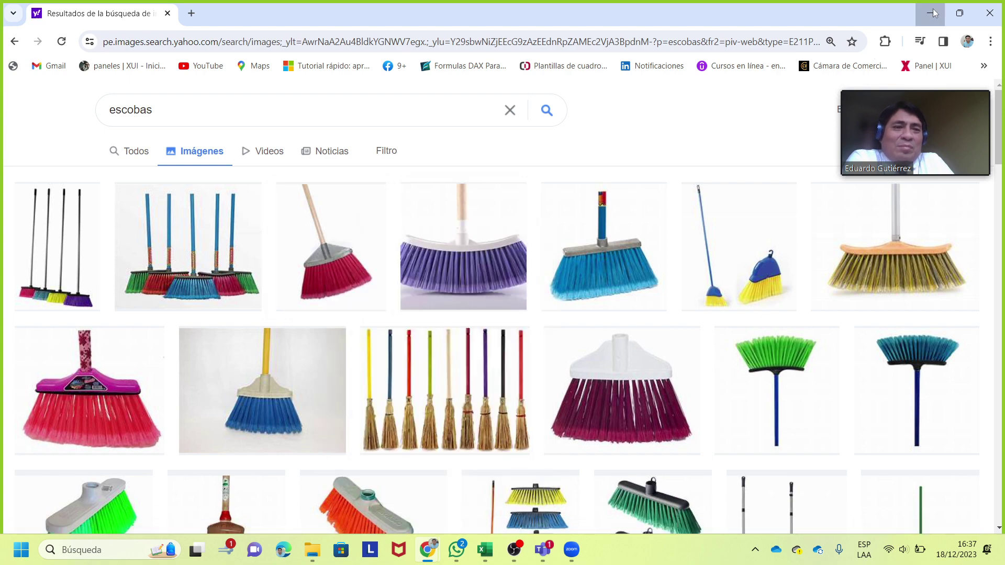
key("alt+Tab")
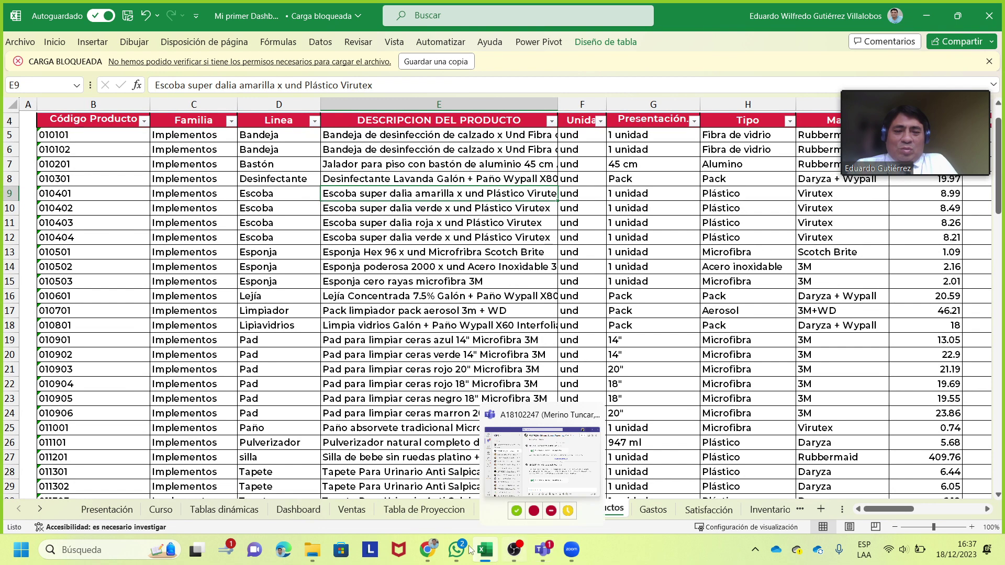
Move the white panel to the right of the sales projection chart on the Dashboard
left_click(389, 383)
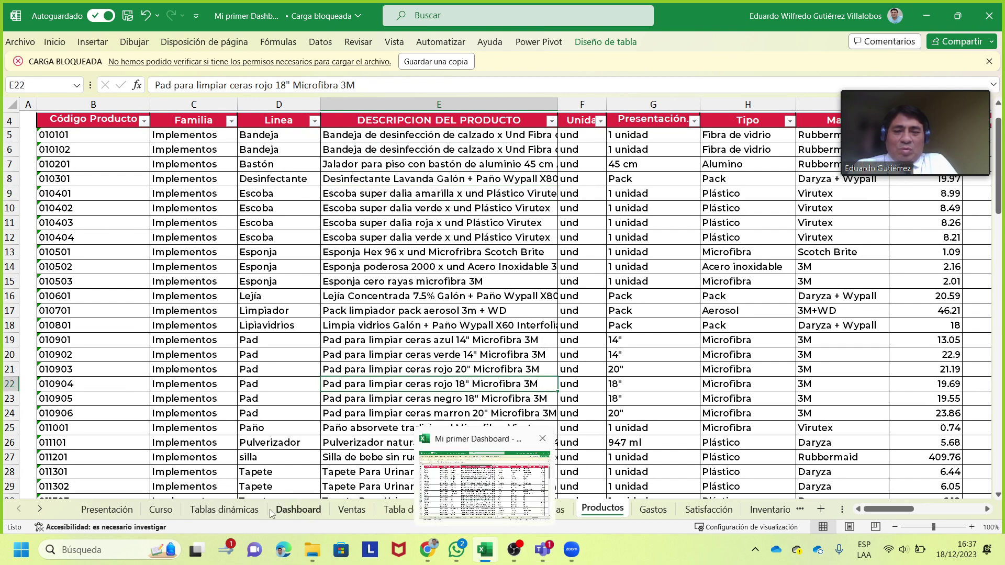
left_click(298, 509)
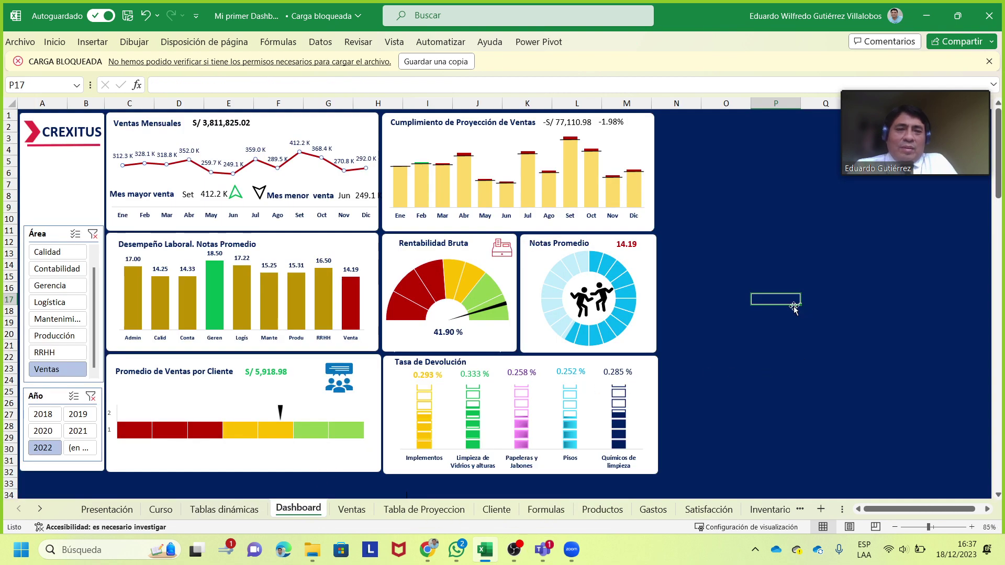
left_click(776, 368)
left_click(814, 313)
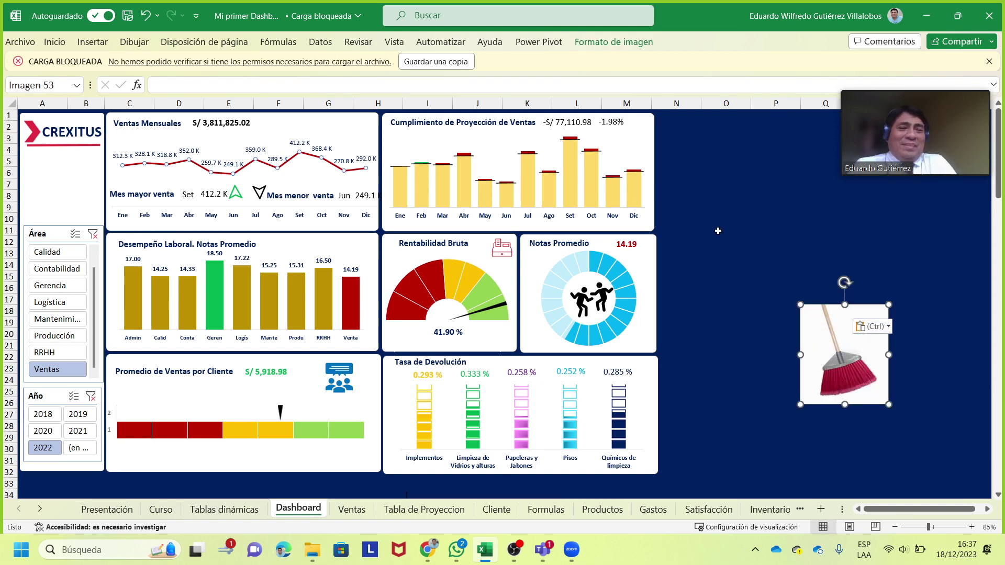
left_click(757, 207)
left_click(655, 156)
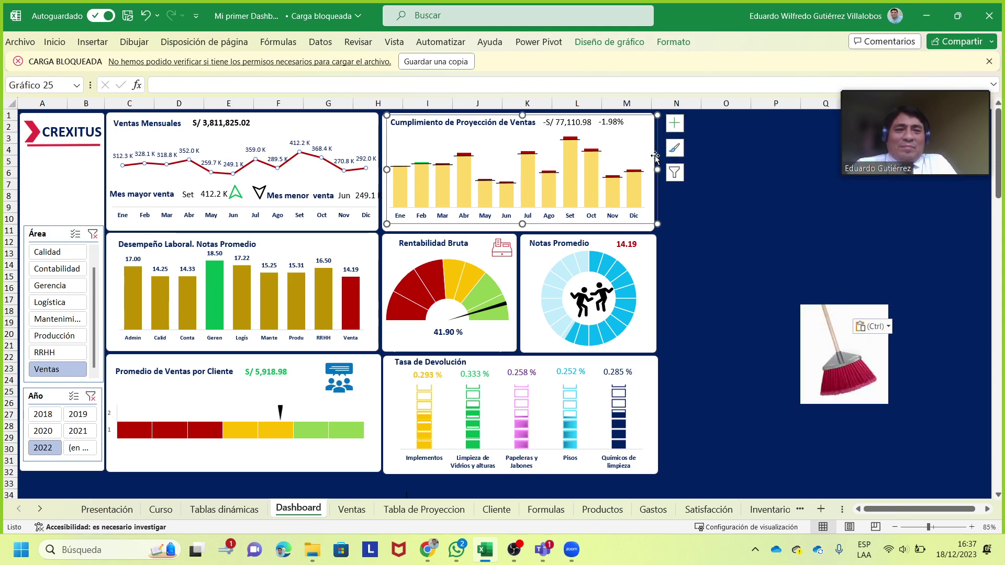
left_click(650, 231)
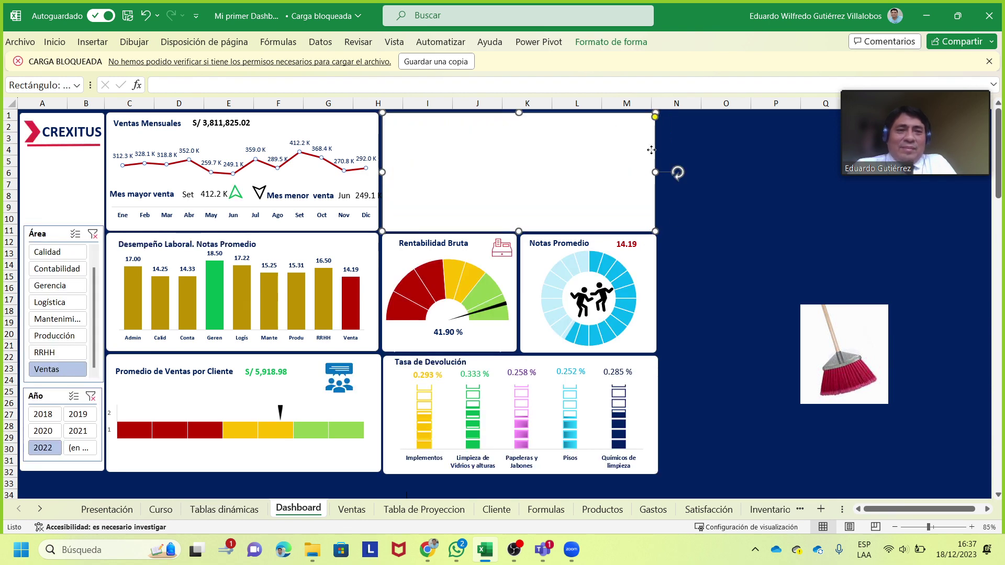
left_click_drag(651, 150, 926, 148)
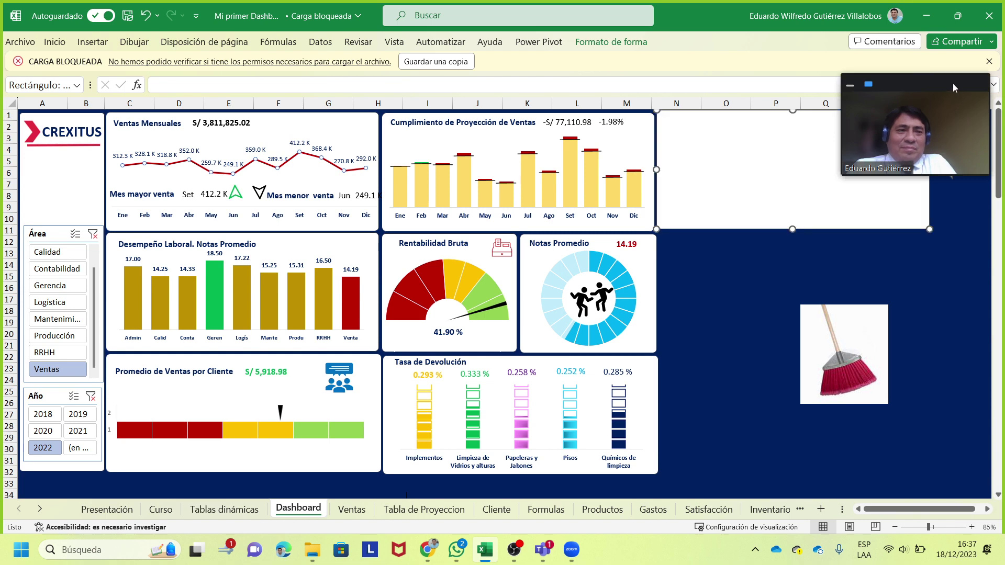
mouse_move(953, 88)
left_mouse_down()
mouse_move(756, 11)
mouse_move(226, 9)
left_mouse_up()
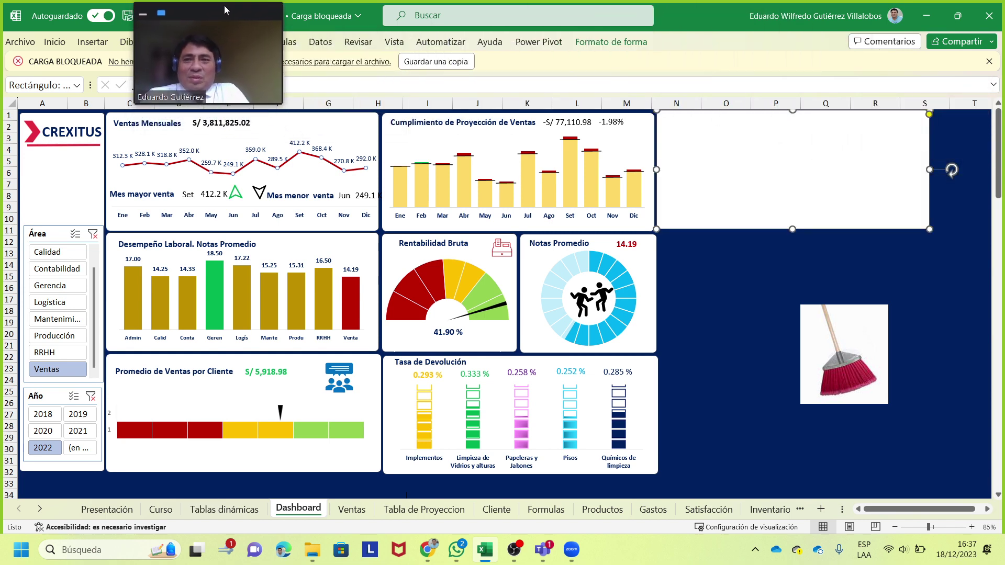
Shrink the red broom picture and place it inside the white panel
left_click(844, 354)
mouse_move(844, 354)
left_mouse_down()
mouse_move(720, 212)
mouse_move(779, 321)
left_mouse_up()
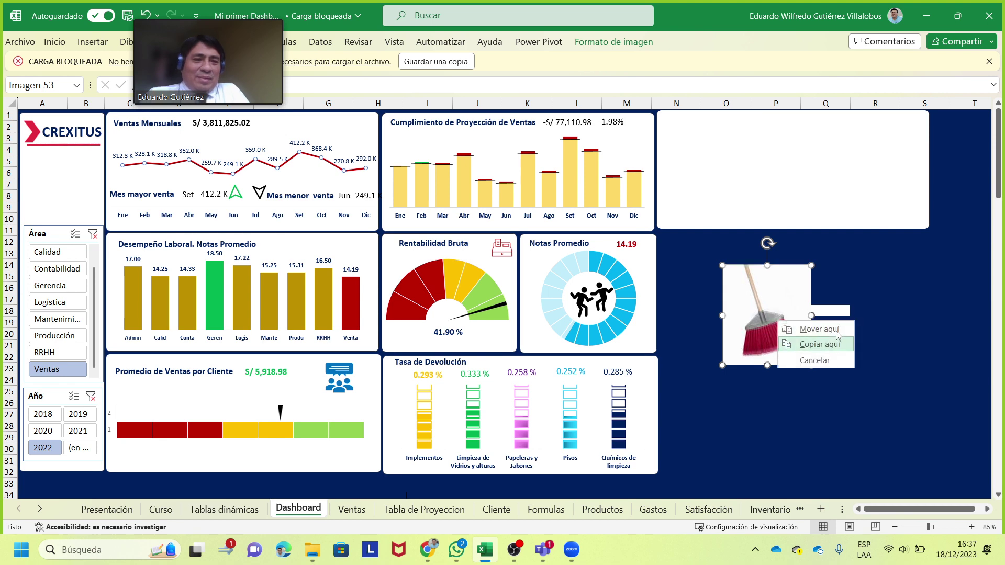
left_click(837, 332)
right_click(770, 314)
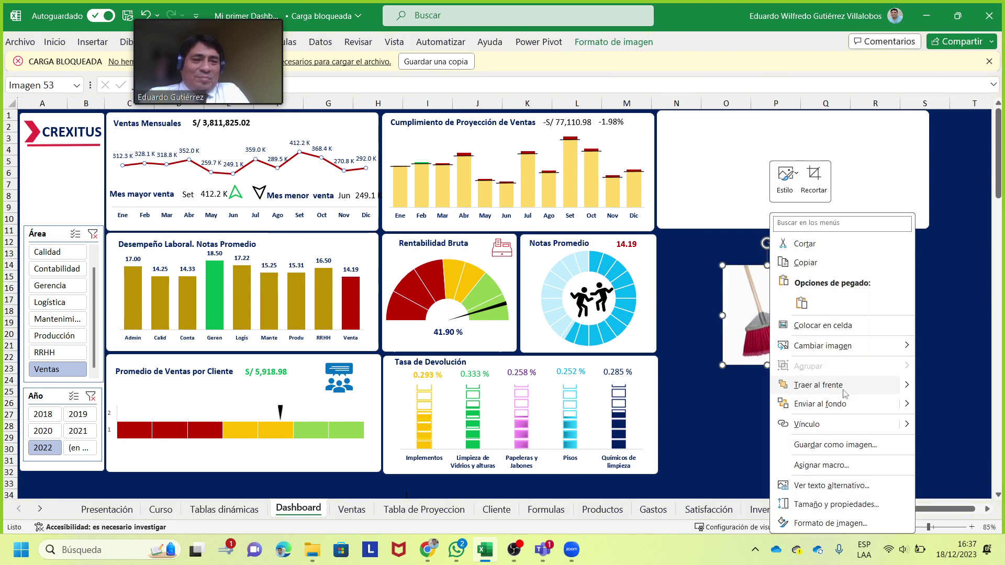
left_click(844, 390)
mouse_move(811, 265)
left_mouse_down()
mouse_move(767, 321)
mouse_move(701, 165)
left_mouse_up()
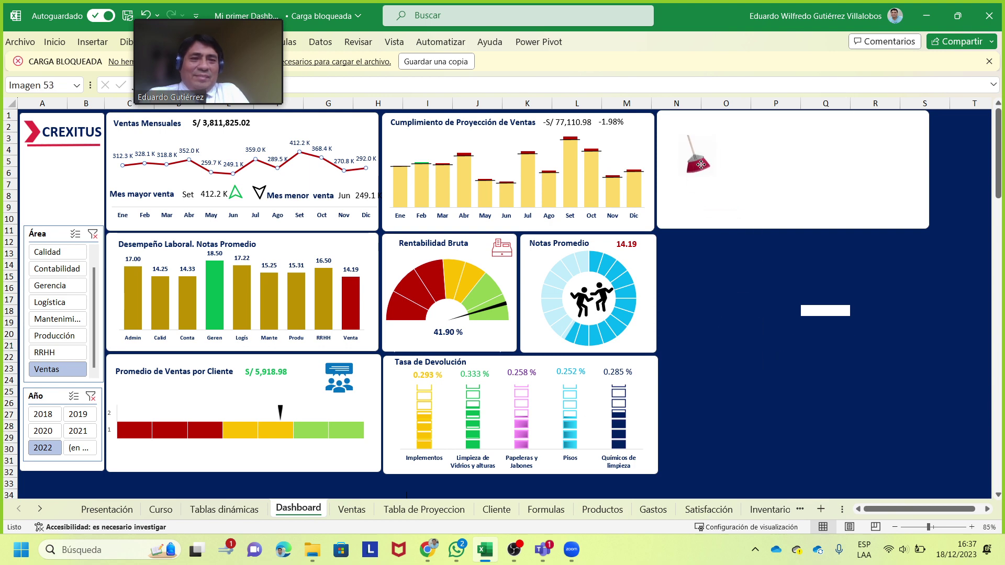
left_click(775, 344)
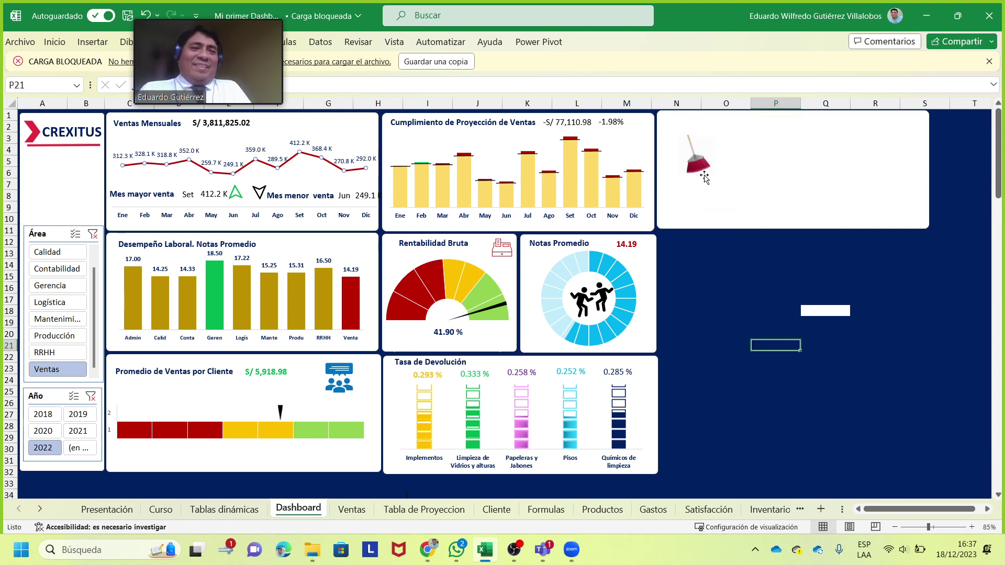
scroll(783, 301, "up", 2)
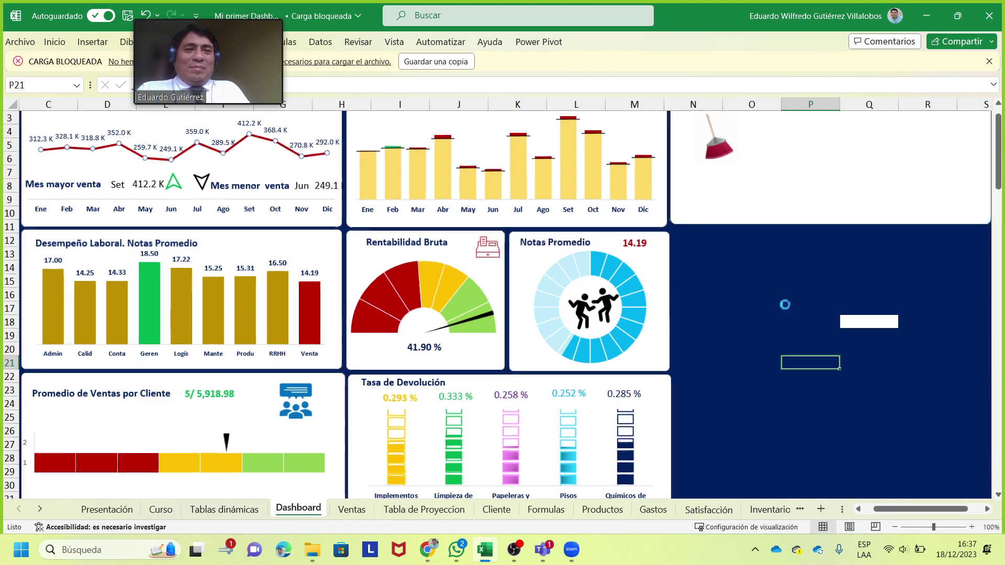
scroll(785, 305, "up", 1)
scroll(785, 305, "up", 1)
scroll(786, 304, "up", 2)
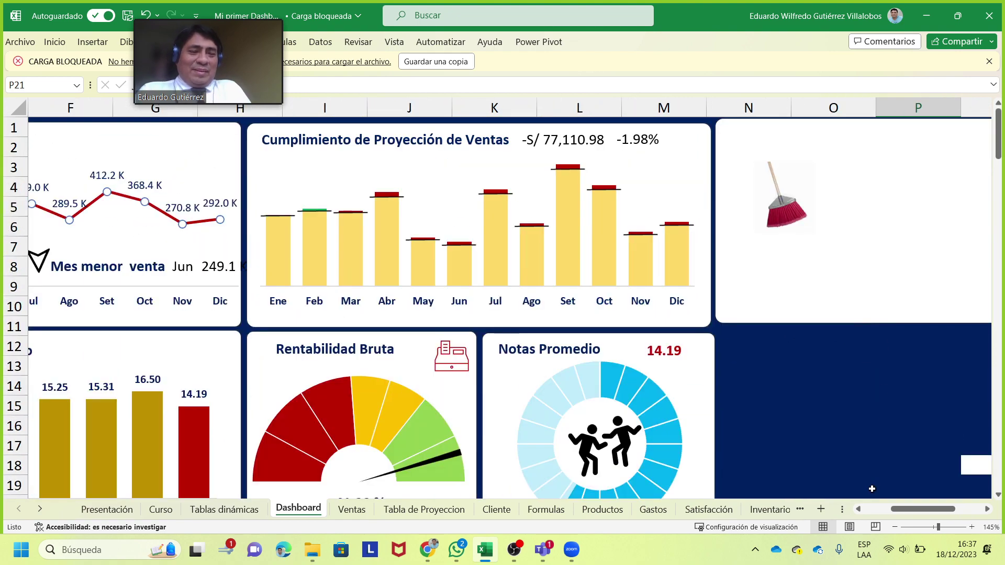
Insert a Cuadro de texto from Insertar > Formas on the Dashboard below the white panel
scroll(917, 511, "right", 3)
scroll(740, 353, "up", 1)
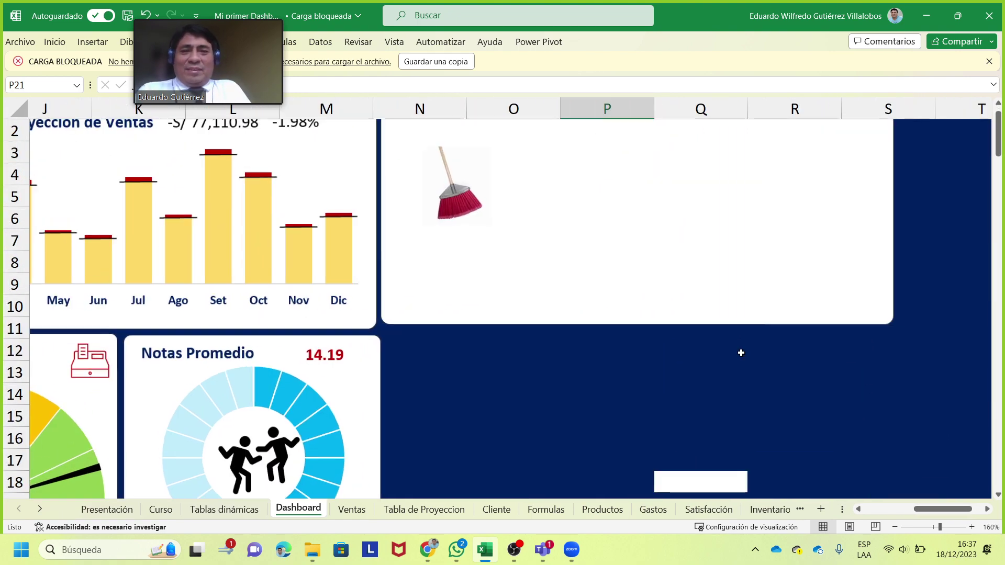
scroll(768, 346, "up", 1)
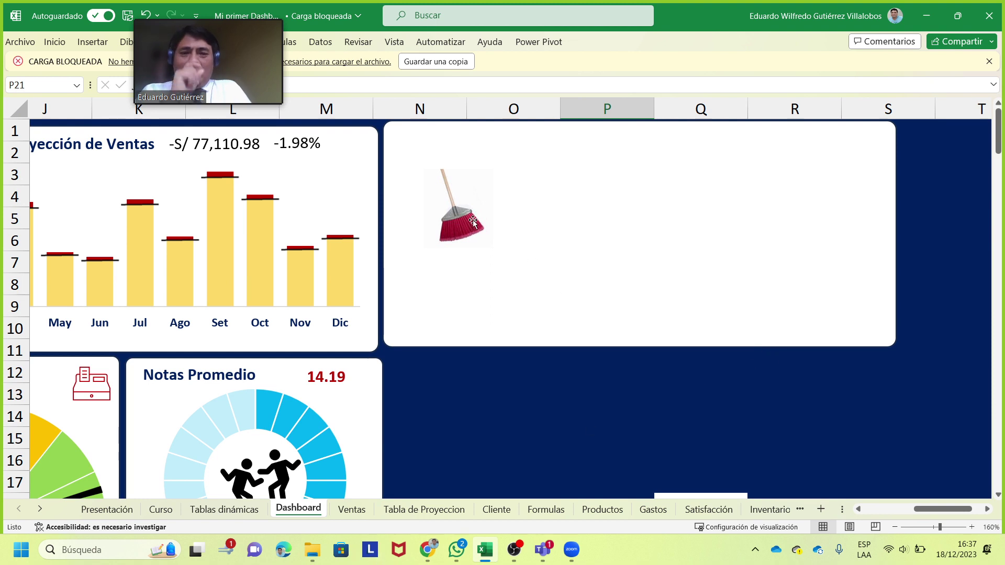
left_click_drag(204, 33, 816, 23)
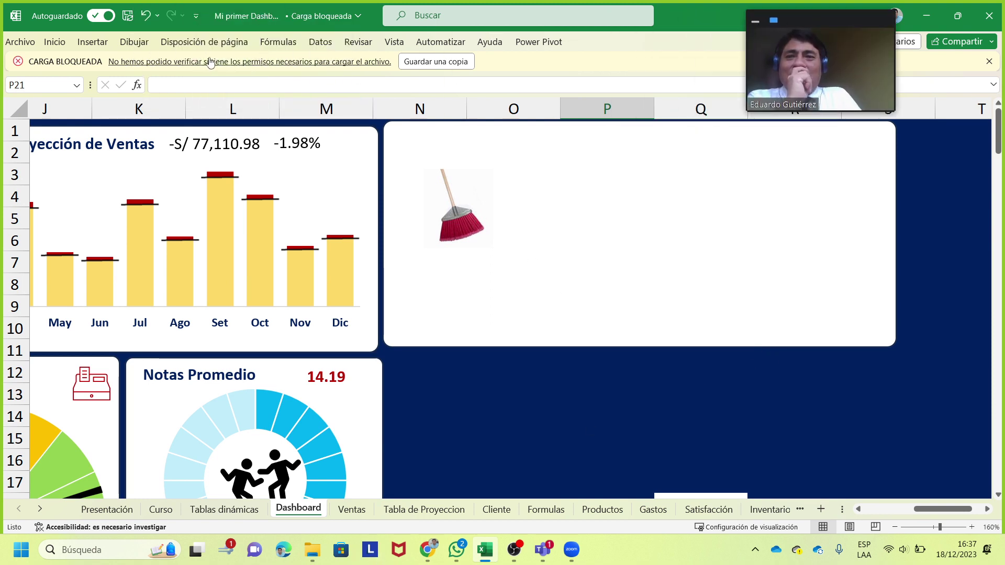
left_click(93, 42)
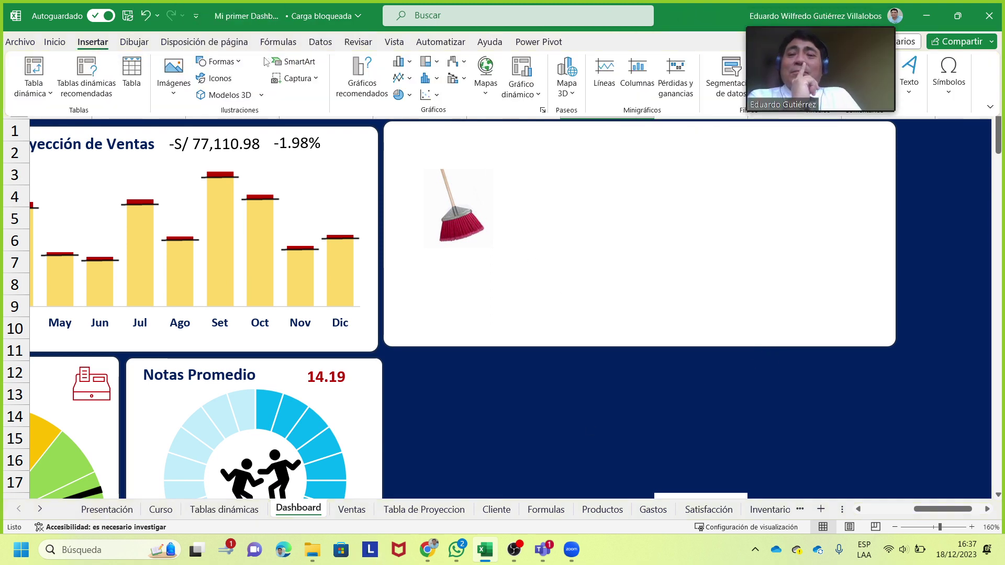
left_click(219, 62)
left_click(201, 97)
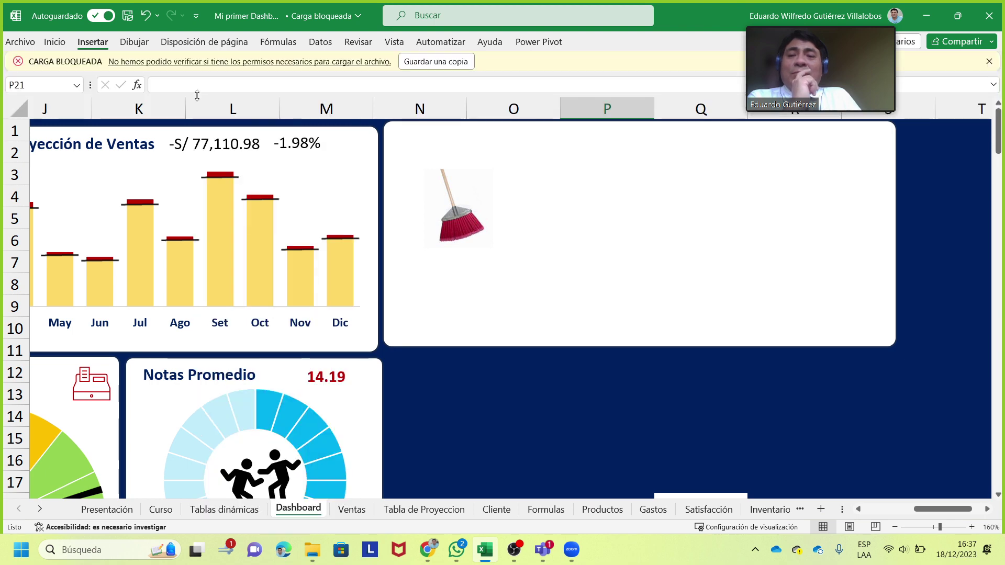
left_click(499, 414)
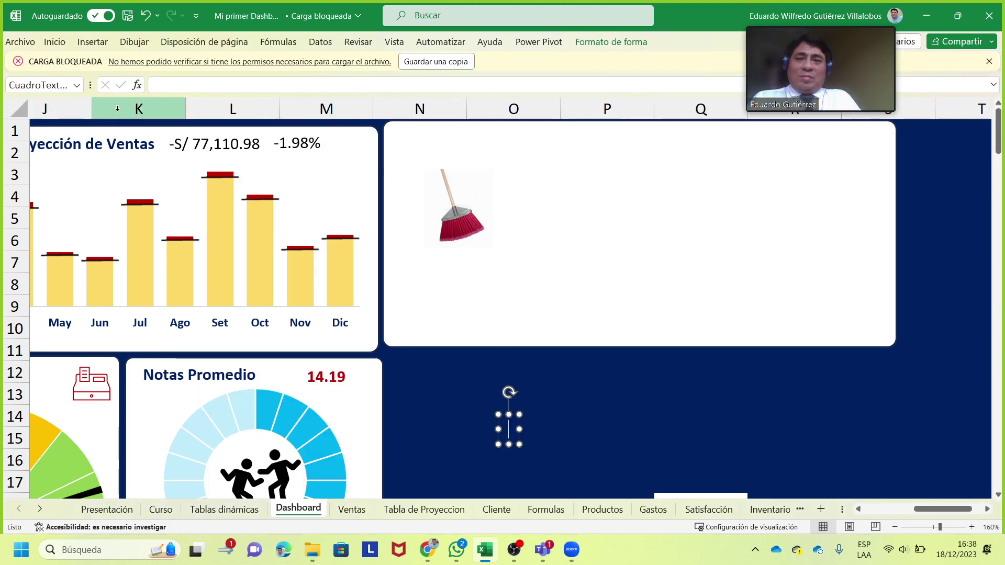
Link the text box to 'Tablas dinámicas'!G131 and move the S/ 8,823,084.37 total beside the broom
left_click(169, 86)
type("=")
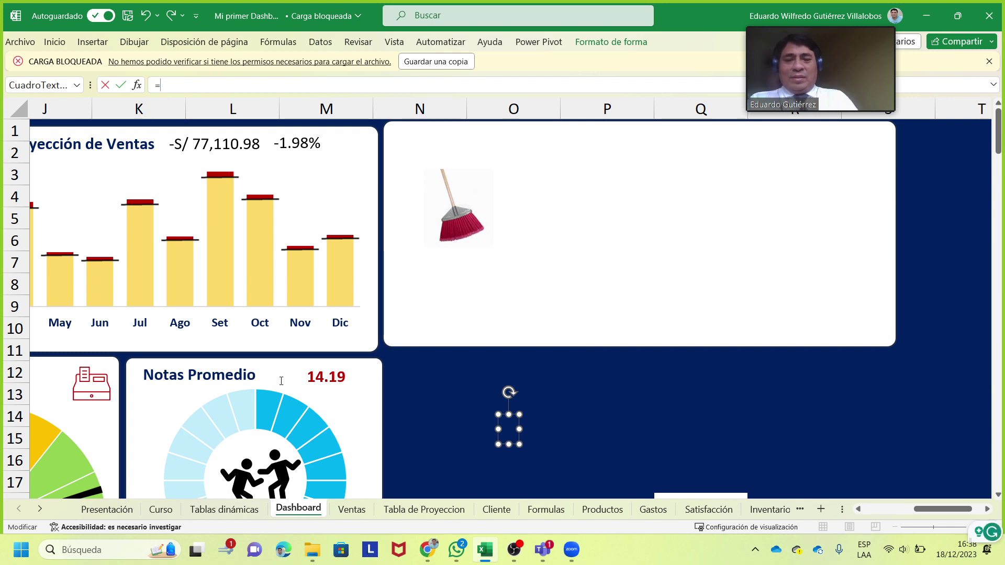
left_click(225, 510)
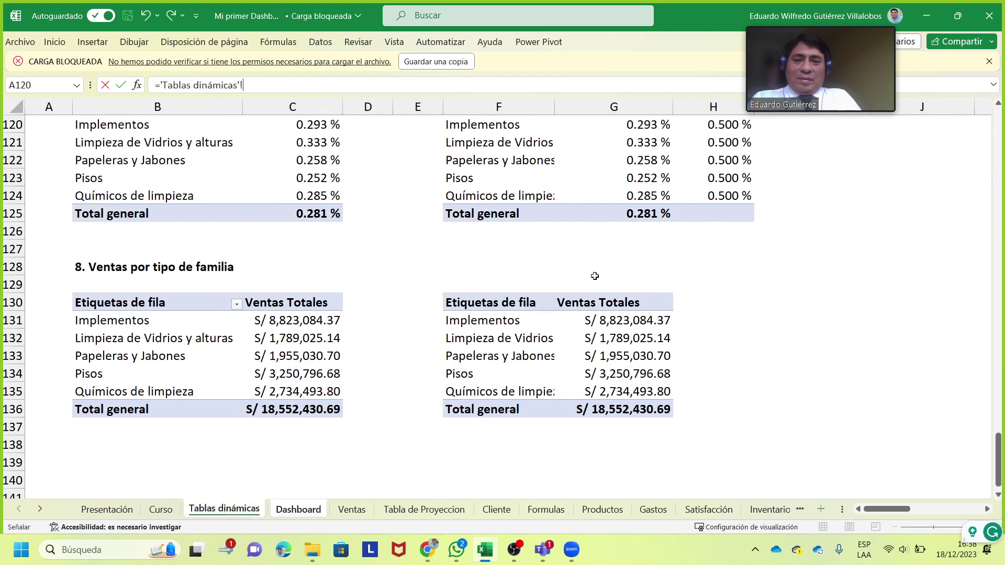
left_click(618, 327)
key("Return")
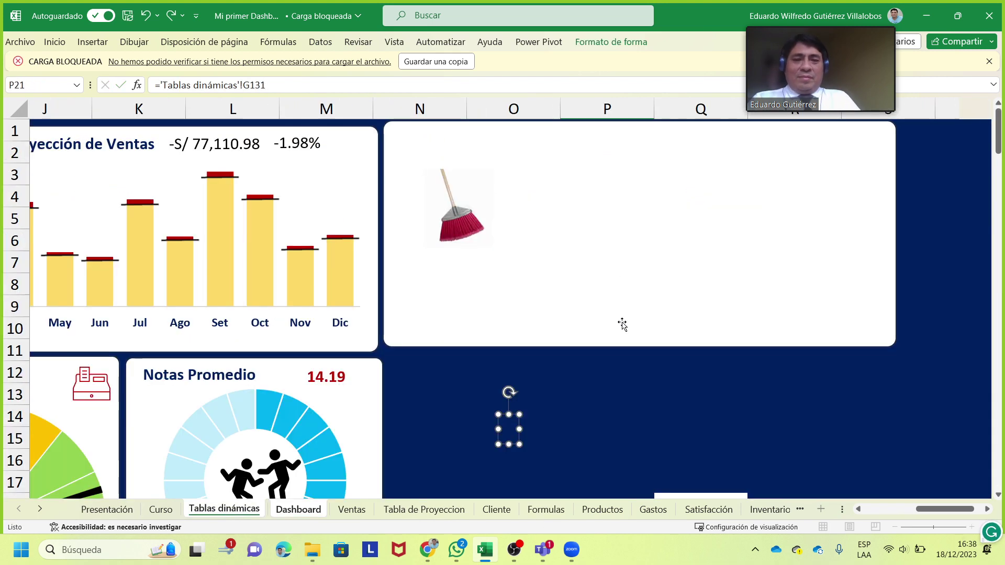
left_click_drag(603, 417, 575, 173)
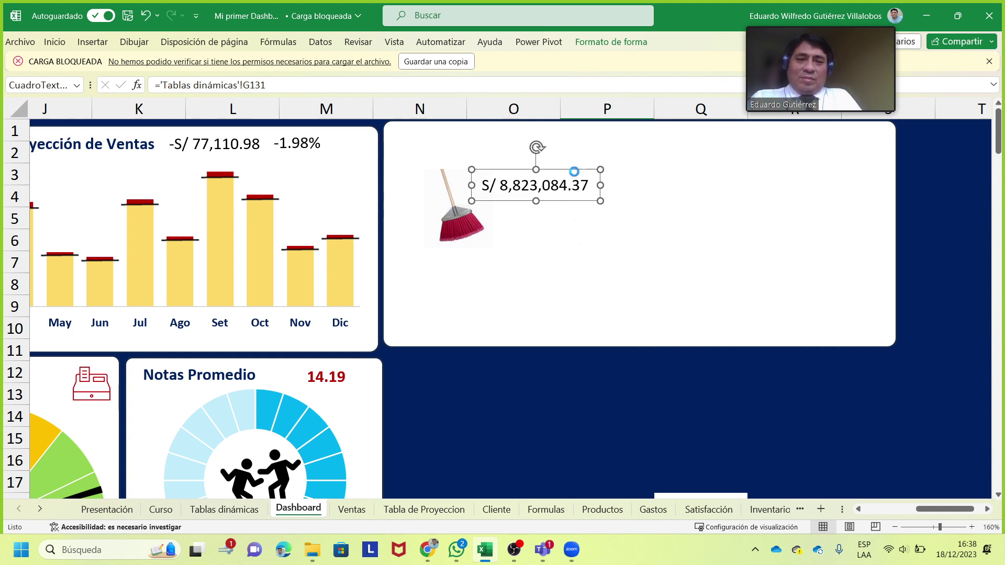
Duplicate the total box, point the copy at F131, and place the Implementos label above the total
left_click_drag(574, 172, 583, 179)
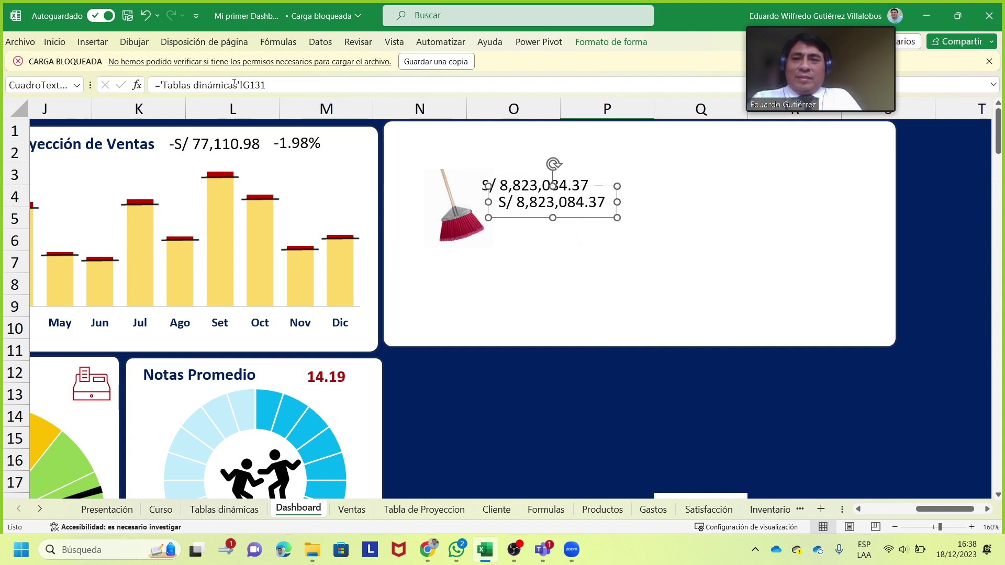
left_click(268, 88)
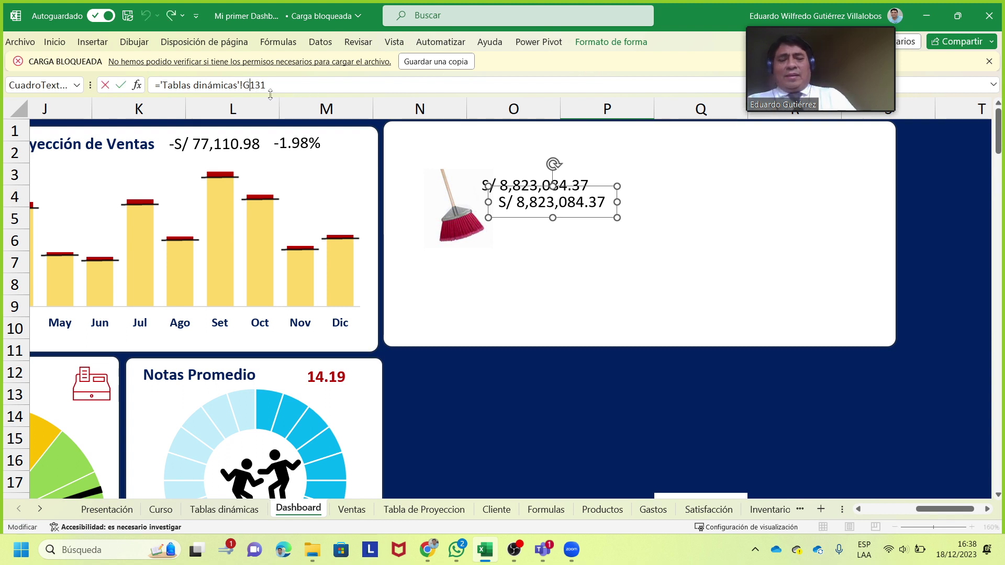
key("BackSpace")
type("F")
key("Return")
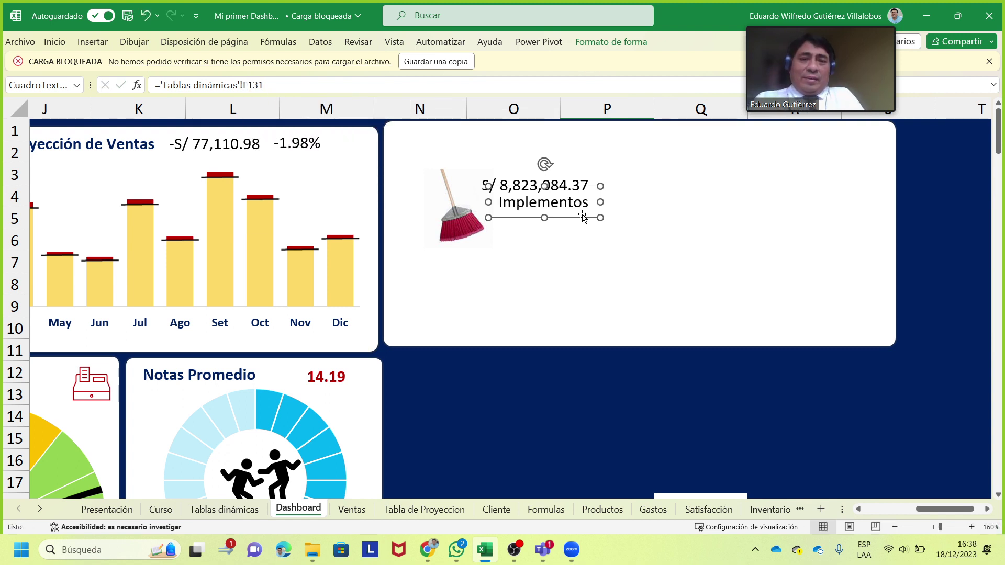
left_click_drag(582, 220, 572, 179)
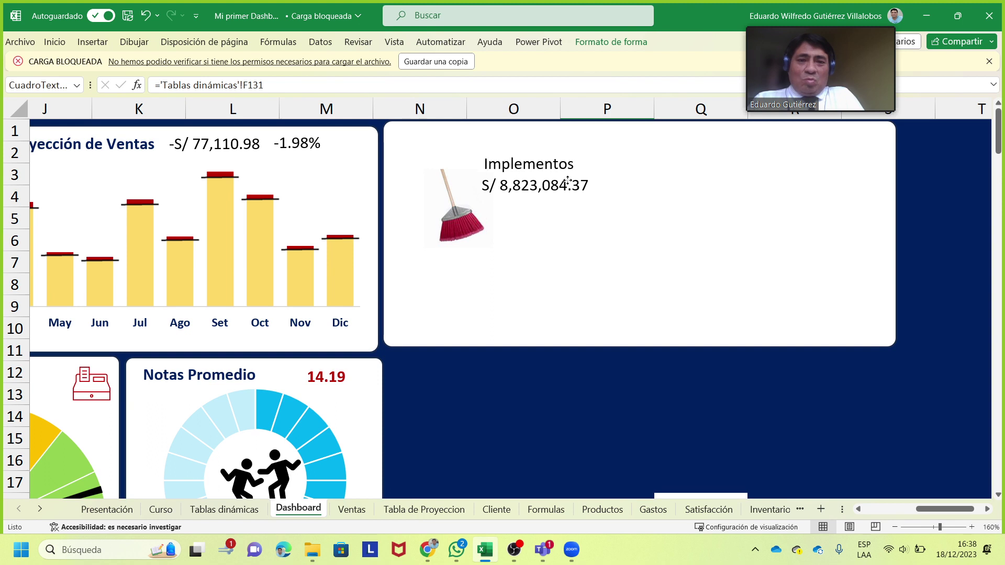
left_click(572, 404)
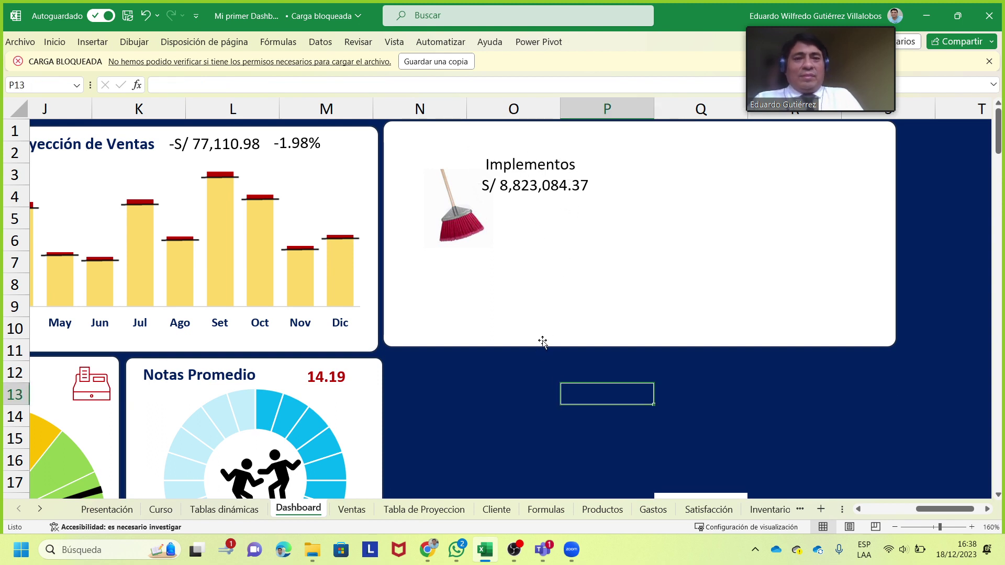
Nudge the broom left, shift the white panel, and move the Implementos label and total together
left_click_drag(483, 246, 453, 250)
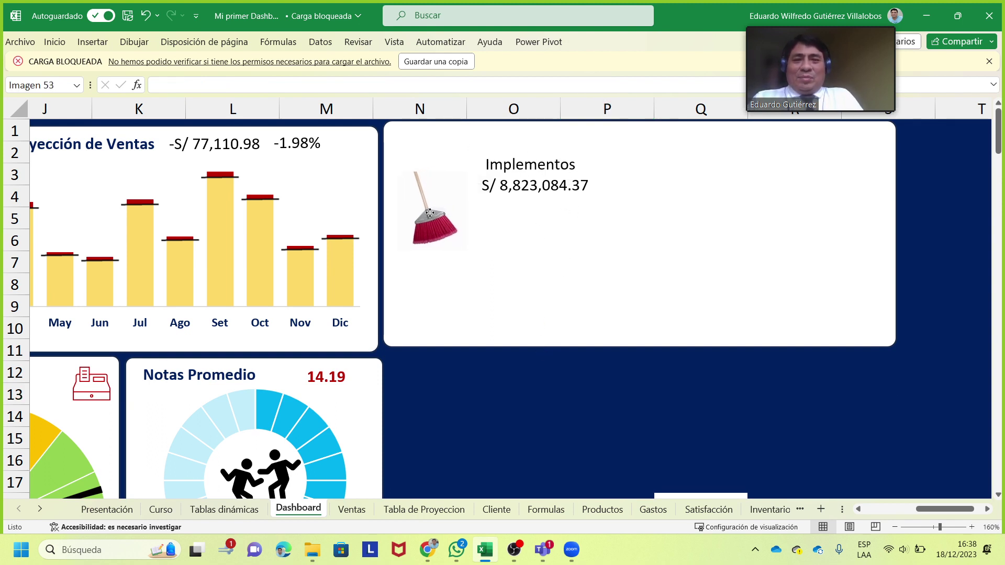
left_click(526, 184)
left_click(525, 163, "shift")
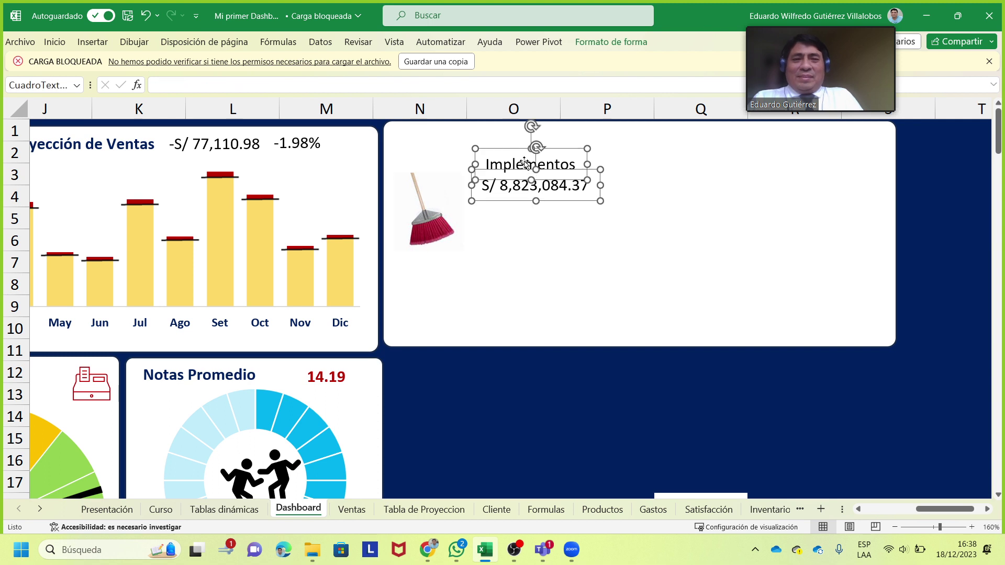
left_click_drag(516, 151, 514, 151)
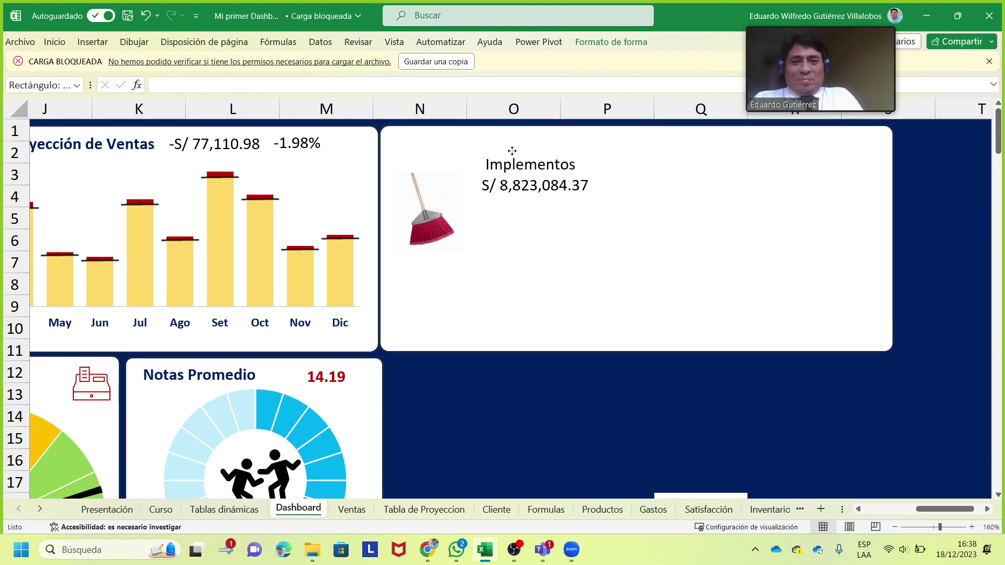
left_click_drag(514, 151, 525, 154)
left_click(549, 163)
left_click(543, 187, "shift")
left_click(581, 462)
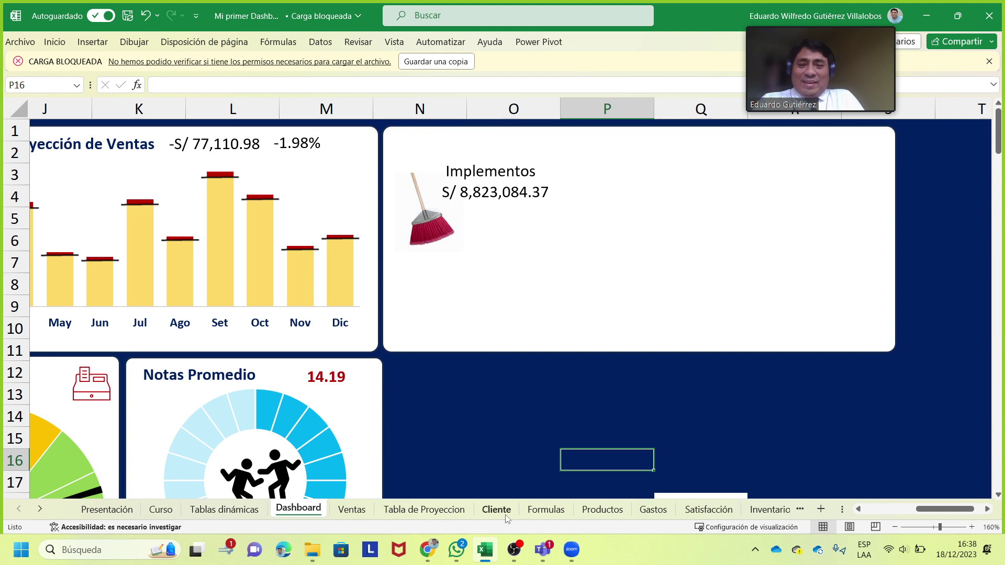
Uncheck Implementos in the Productos Familia filter, leaving 68 of 101 records
left_click(611, 516)
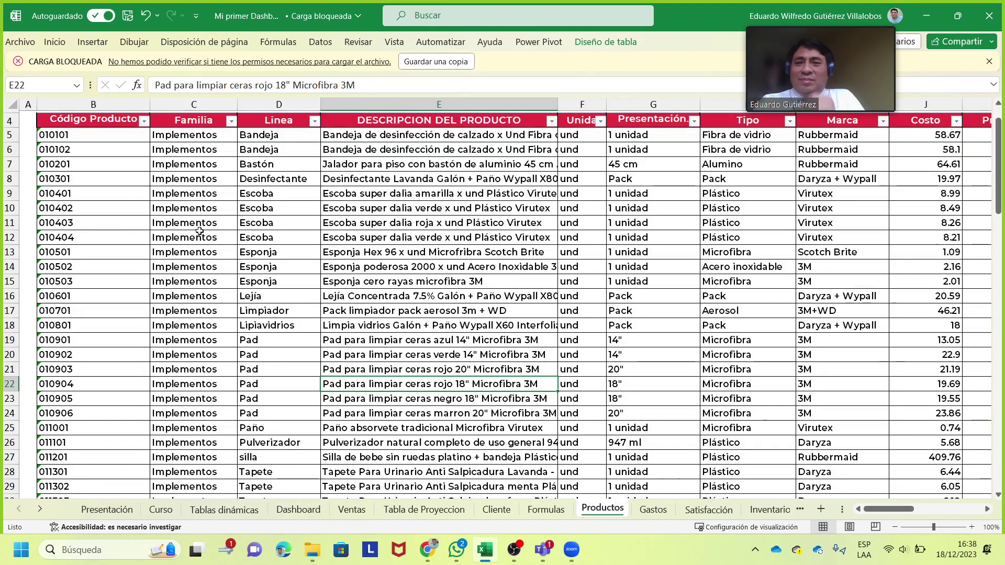
left_click(229, 122)
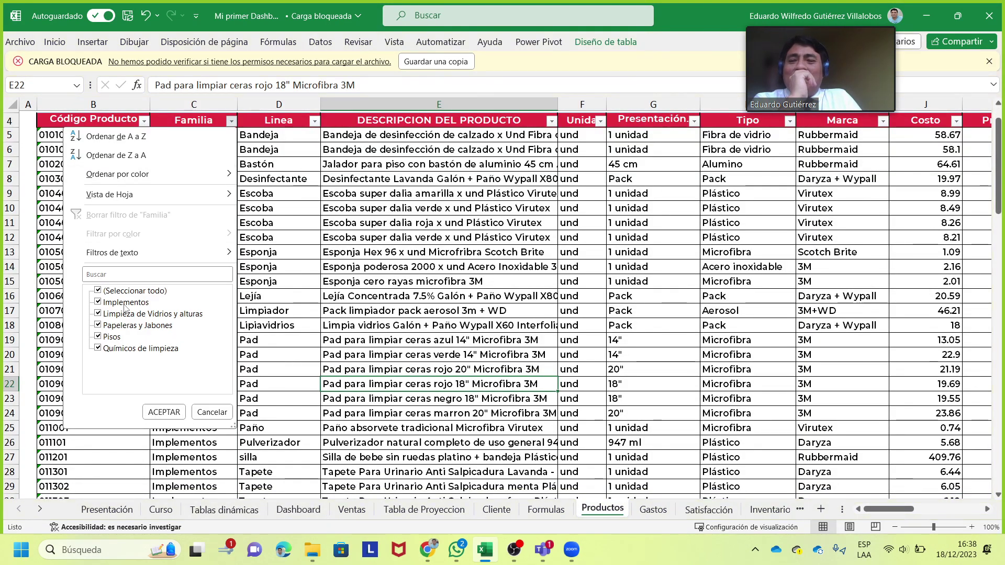
left_click(151, 302)
left_click(163, 413)
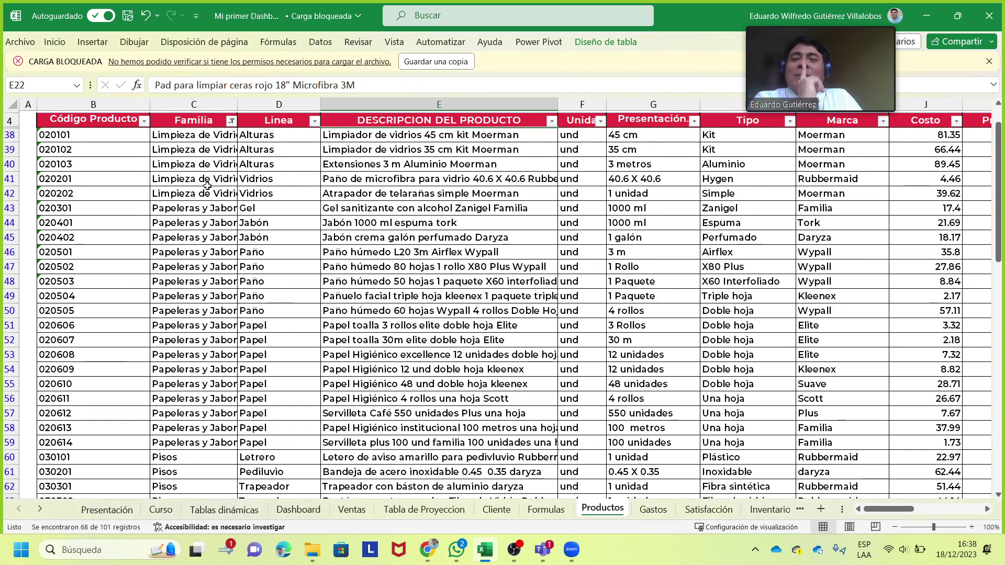
left_click(205, 153)
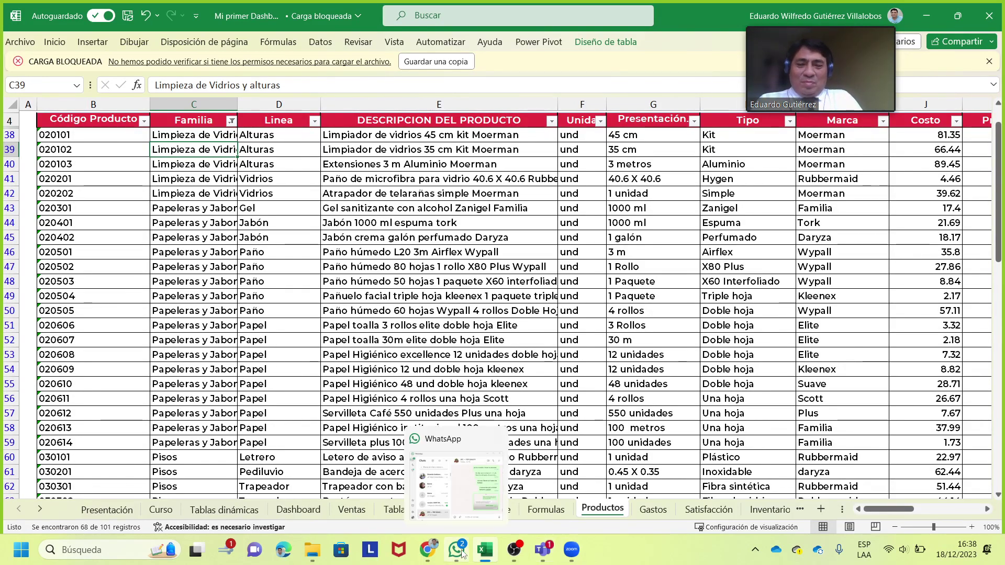
mouse_move(427, 550)
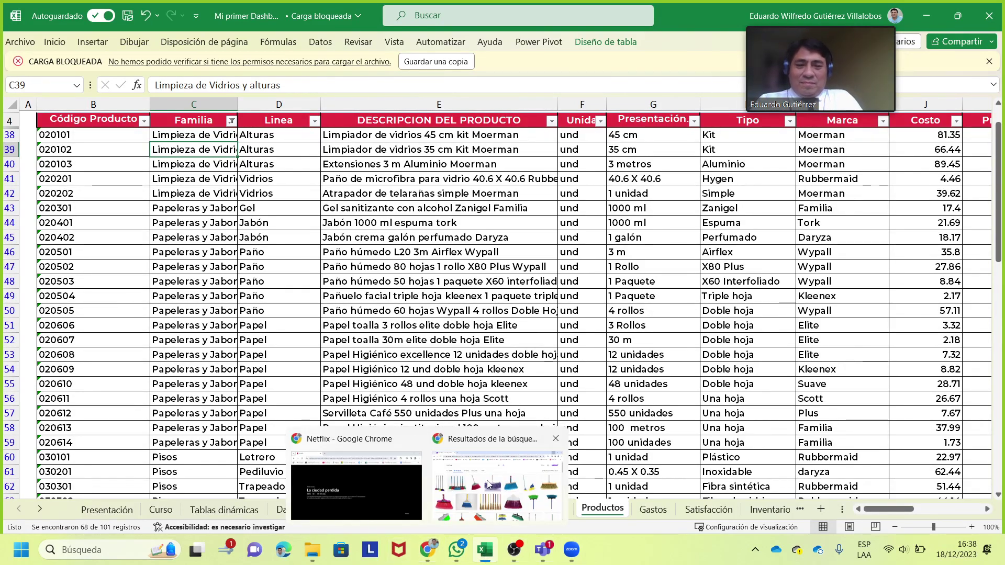
left_click(488, 485)
Search images for 'limpiador de vidrios' and copy the blue spray bottle picture
left_click(193, 118)
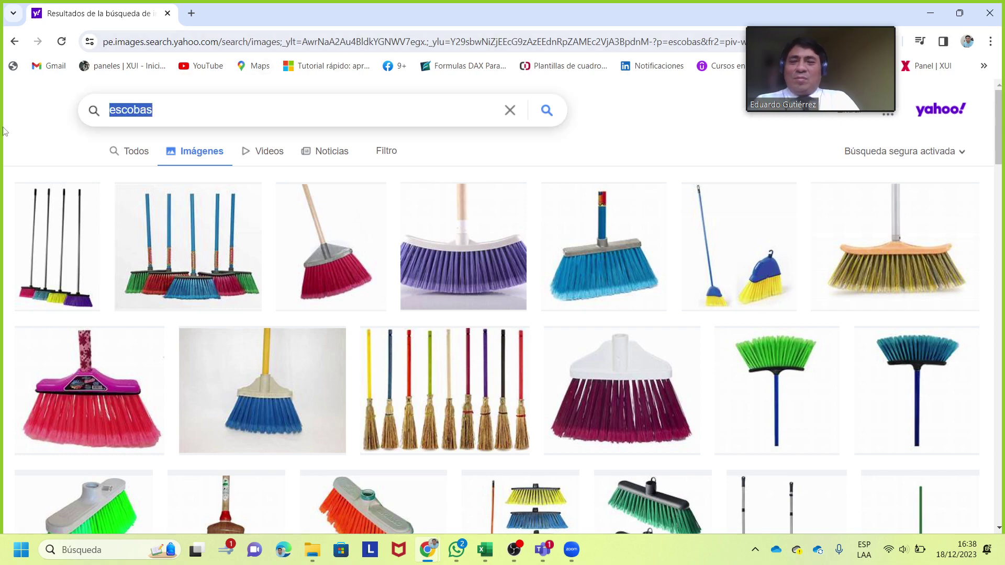
type("limpuado")
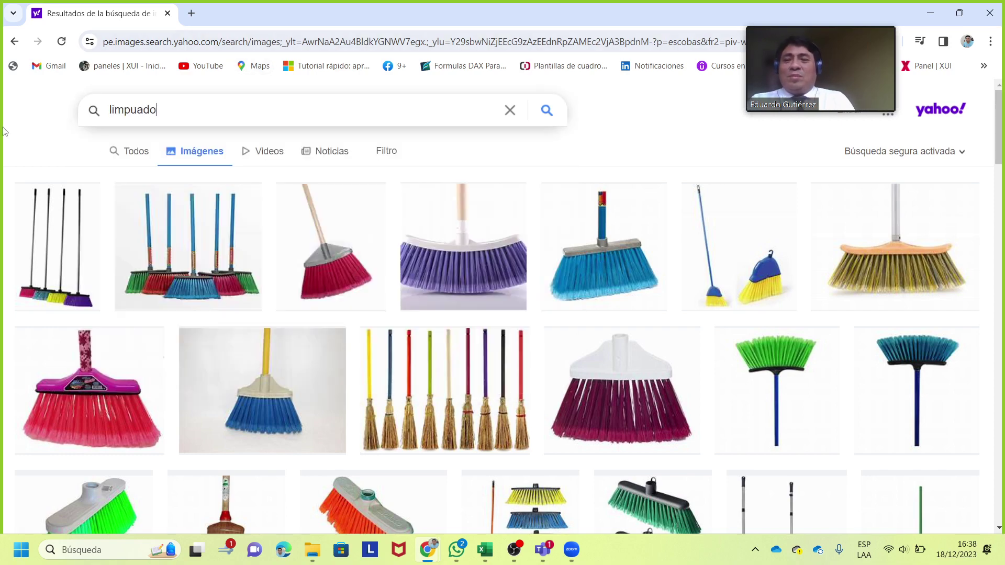
key("BackSpace")
key("BackSpace")
key("BackSpace")
key("BackSpace")
type("iador de vidrios")
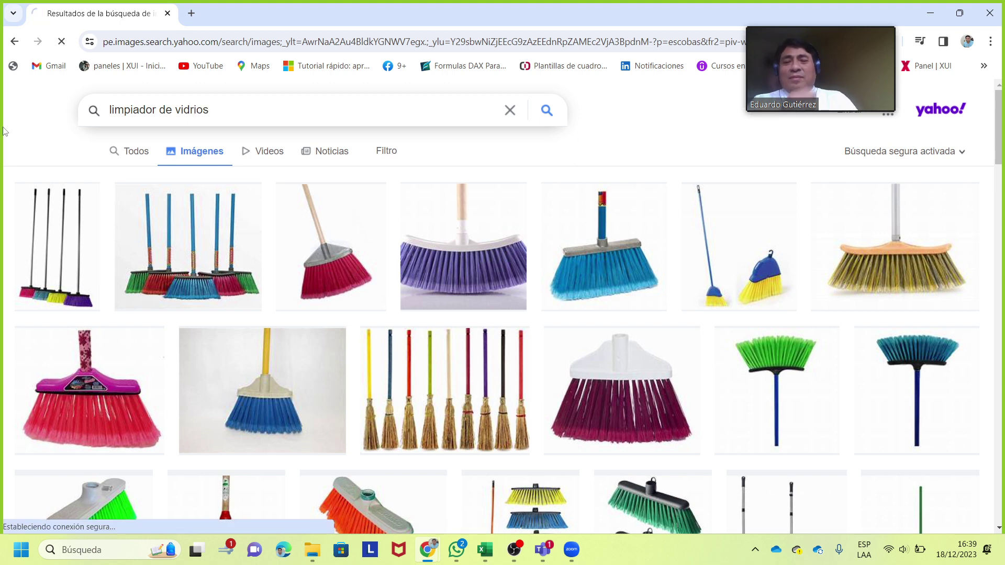
key("Return")
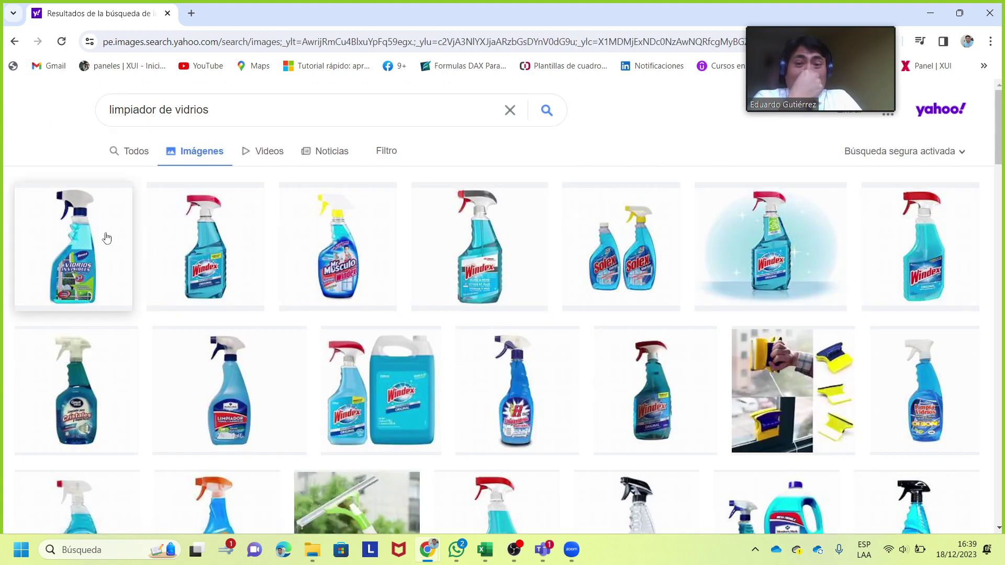
scroll(246, 231, "down", 1)
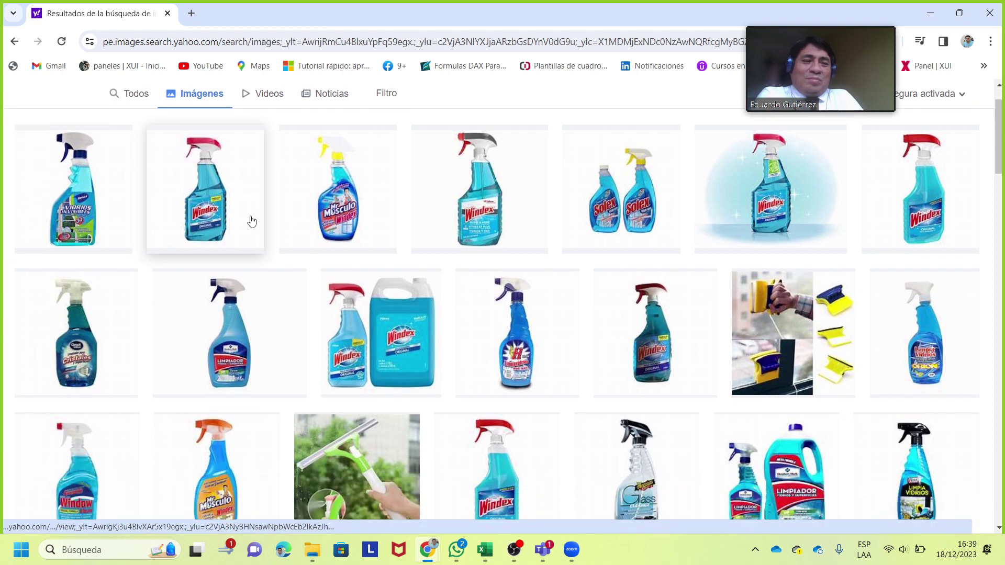
scroll(251, 221, "down", 3)
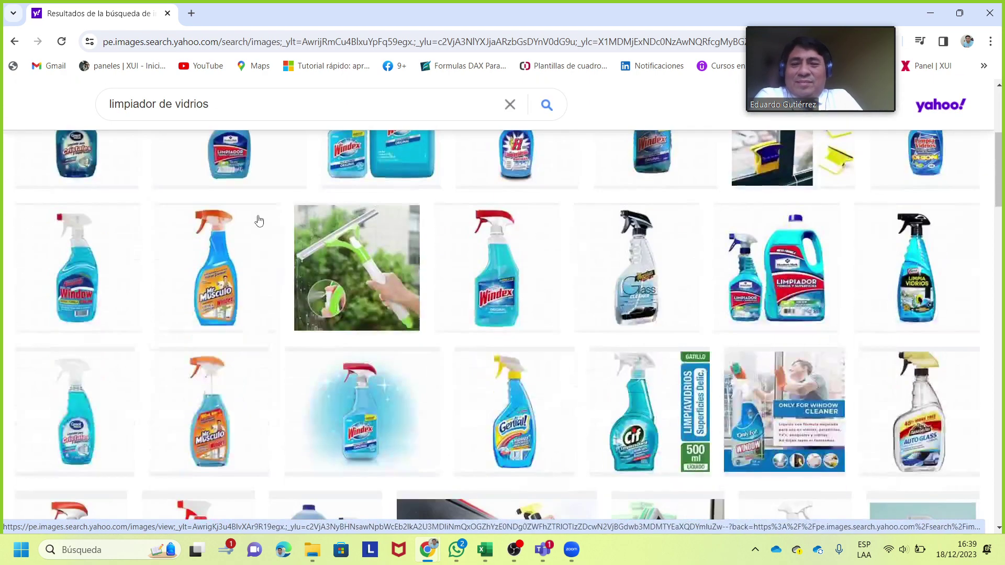
scroll(254, 220, "down", 2)
scroll(256, 220, "down", 3)
scroll(258, 220, "down", 3)
scroll(259, 220, "down", 1)
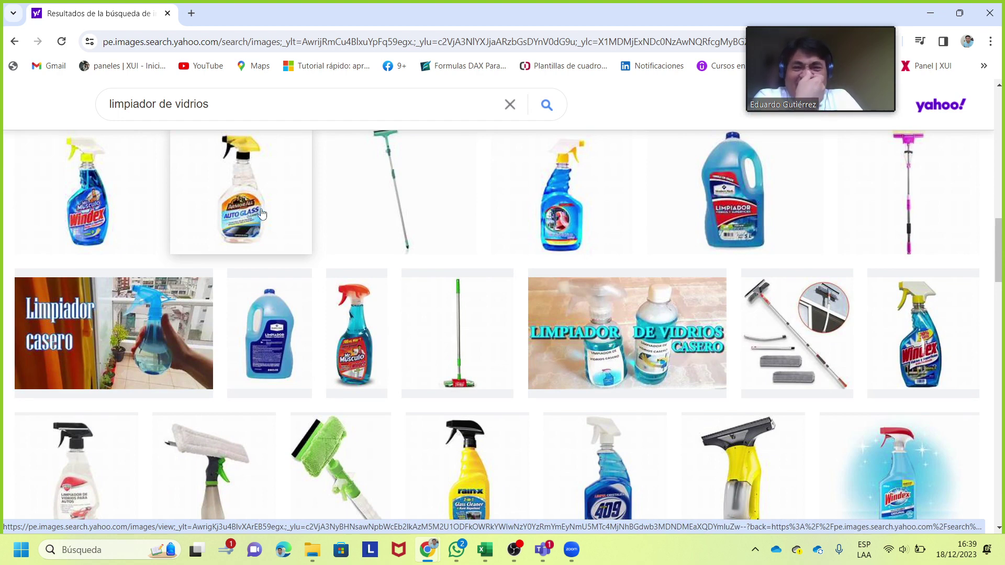
right_click(570, 206)
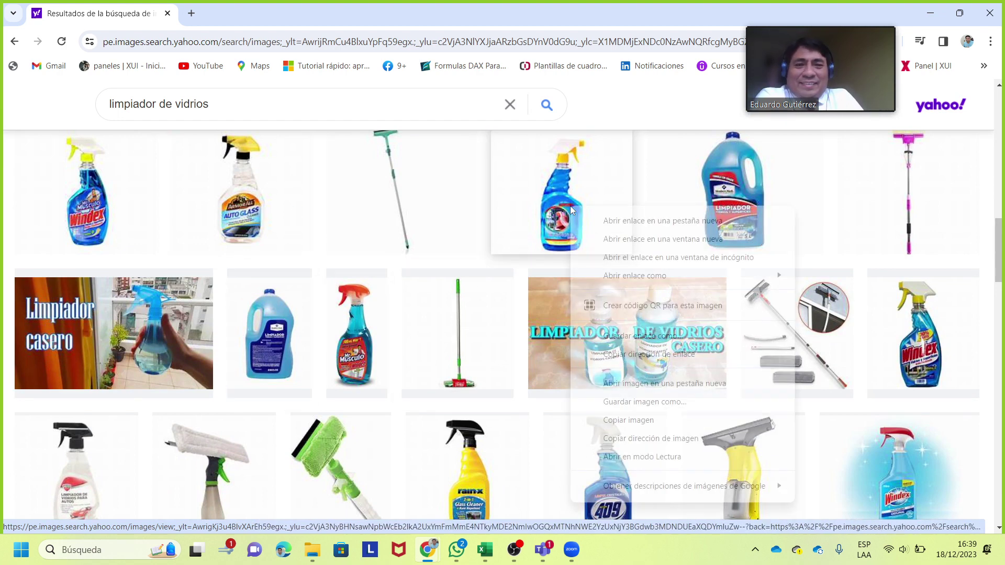
left_click(631, 422)
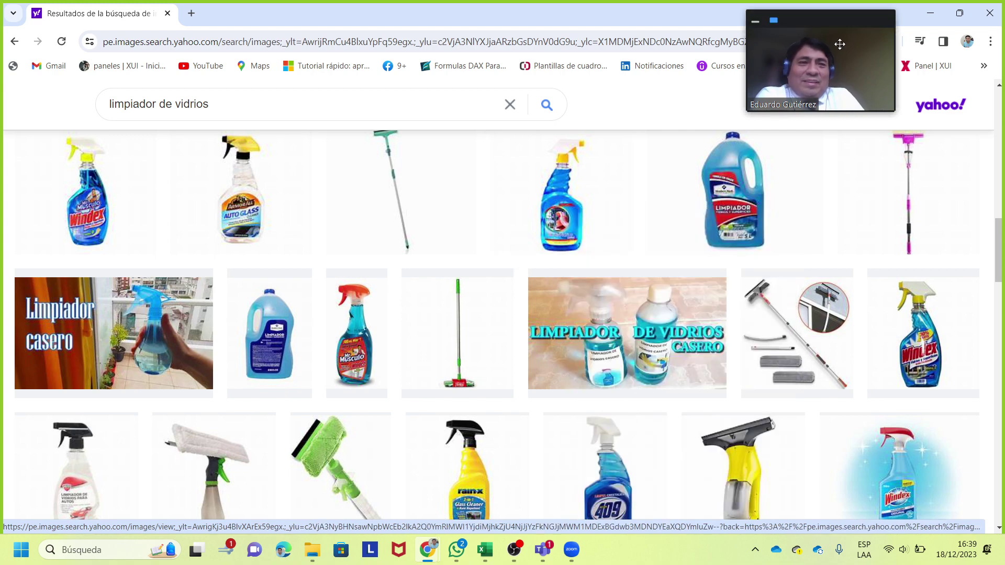
left_click(930, 13)
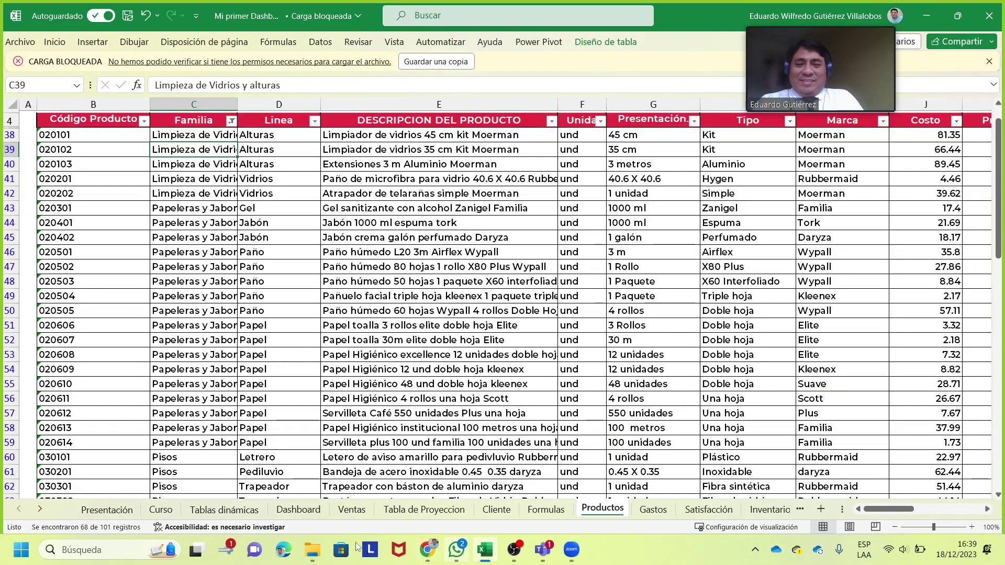
Paste the blue spray bottle onto the Dashboard, shrink it, and place it under the broom
left_click(162, 509)
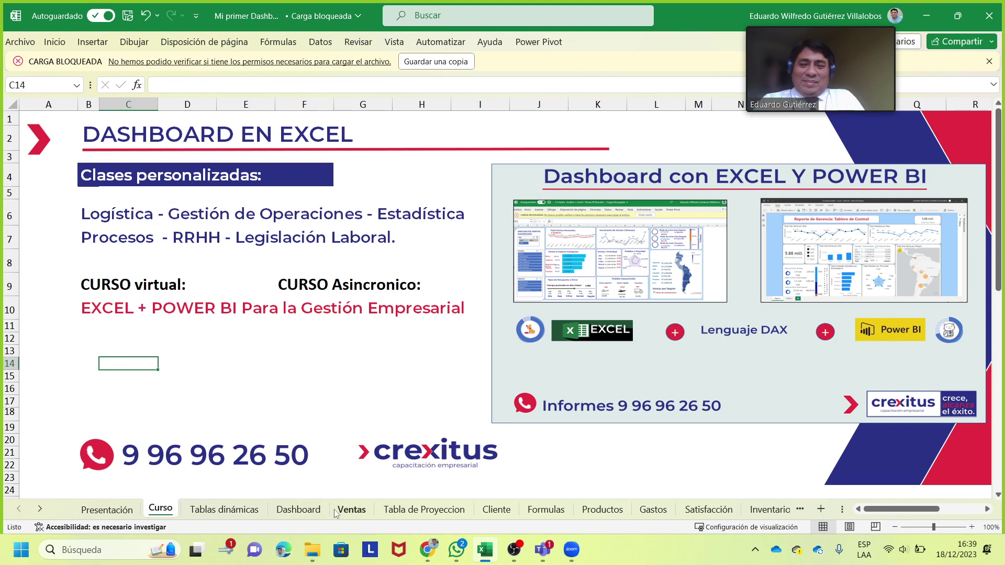
left_click(273, 510)
left_click(613, 292)
key("ctrl+v")
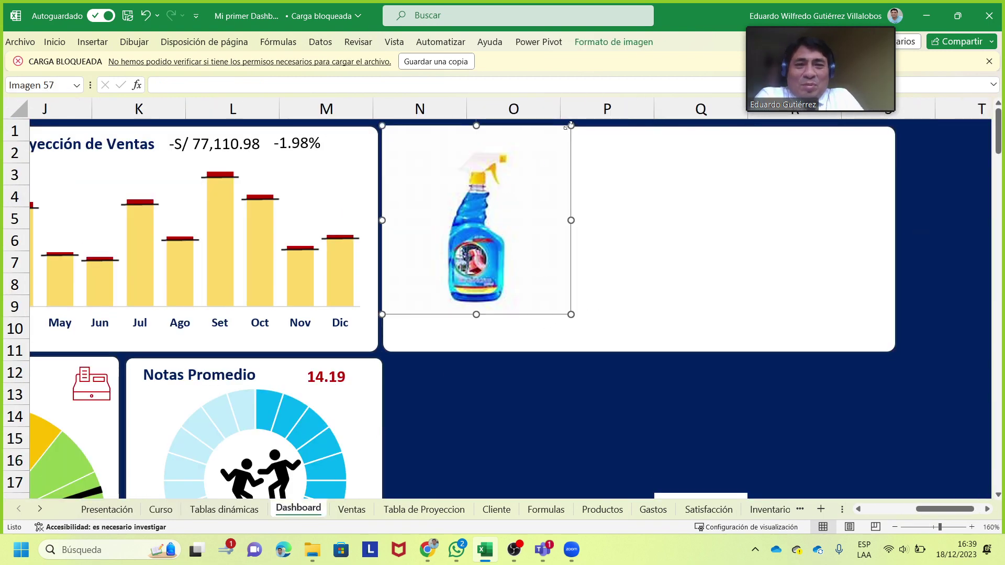
left_click_drag(571, 126, 465, 231)
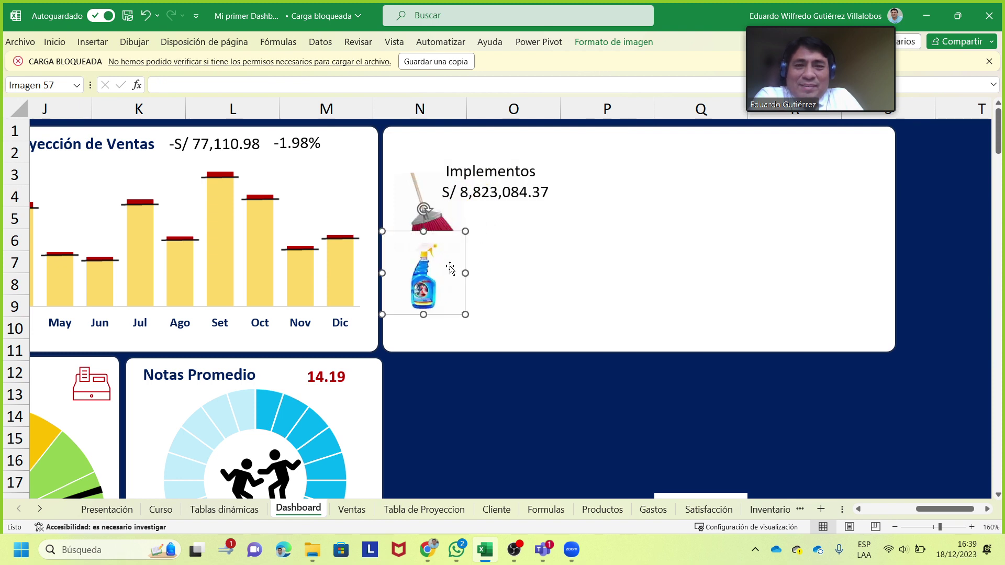
mouse_move(430, 283)
left_mouse_down()
mouse_move(492, 298)
mouse_move(445, 304)
left_mouse_up()
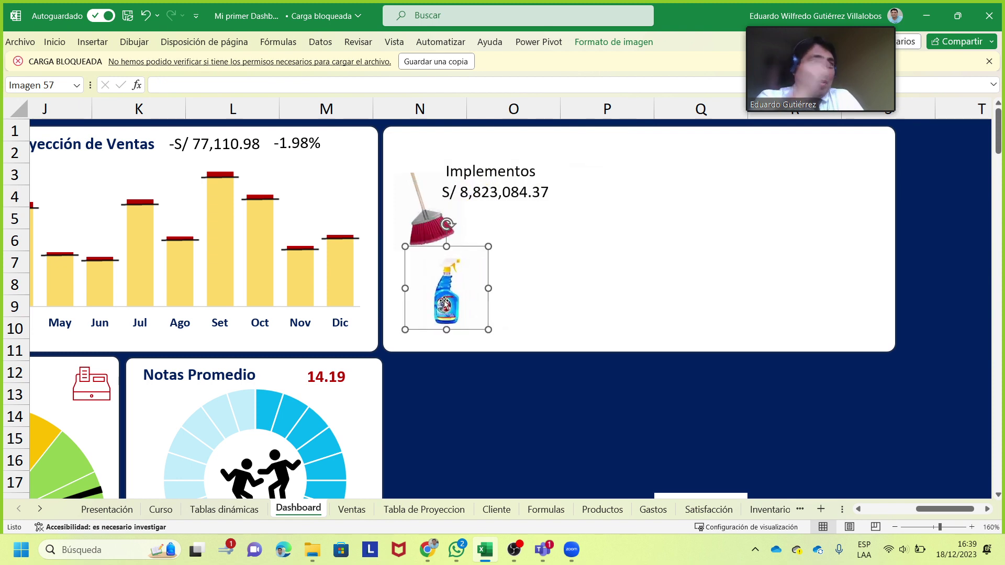
Duplicate the Implementos label and amount text boxes beside the spray bottle
left_click(512, 178)
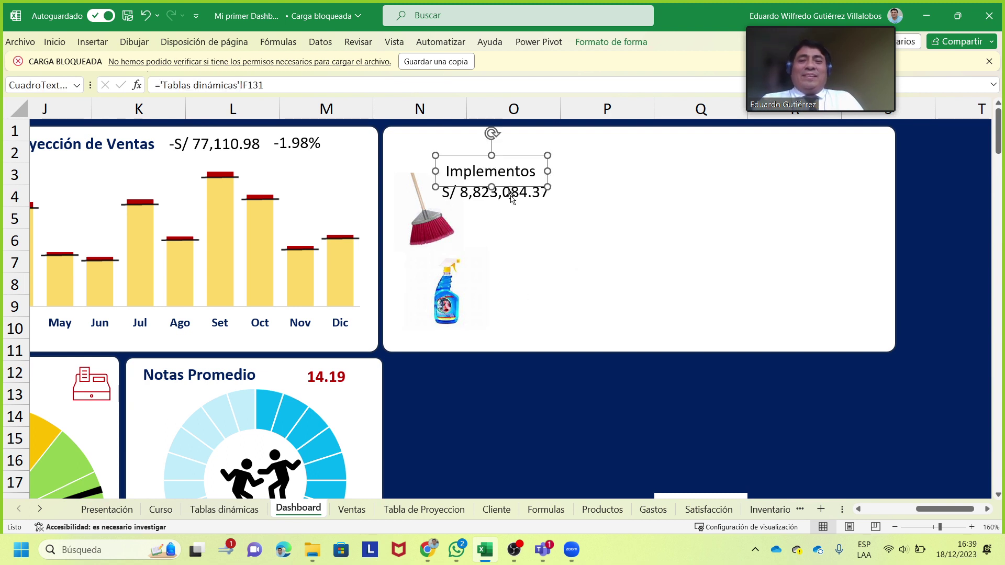
left_click(512, 198, "shift")
mouse_move(513, 204)
left_mouse_down()
mouse_move(549, 219)
mouse_move(570, 316)
left_mouse_up()
left_click(552, 417)
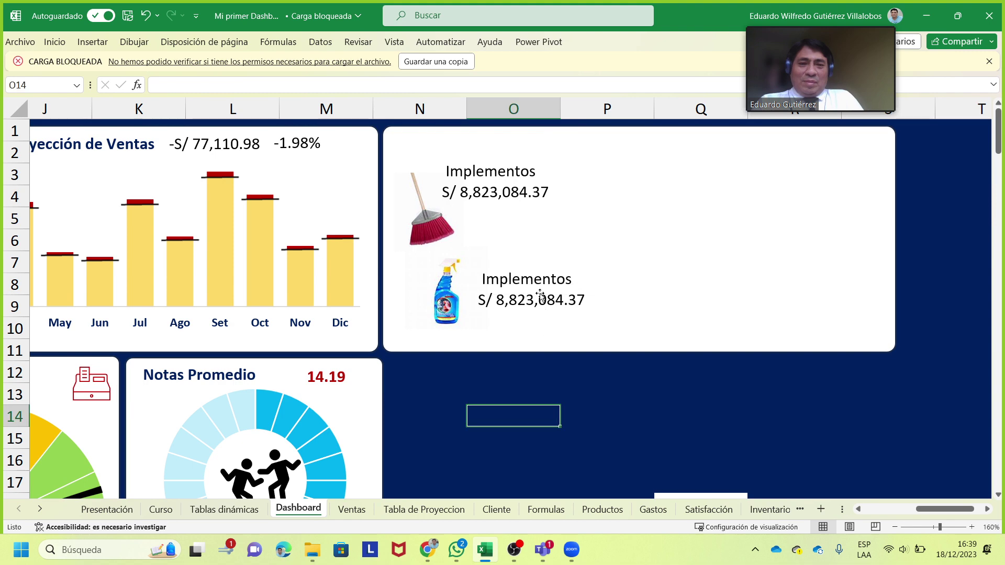
Relink the copied boxes to row 132 to show Limpieza de Vidrios y alturas and S/ 1,789,025.14
left_click(543, 283)
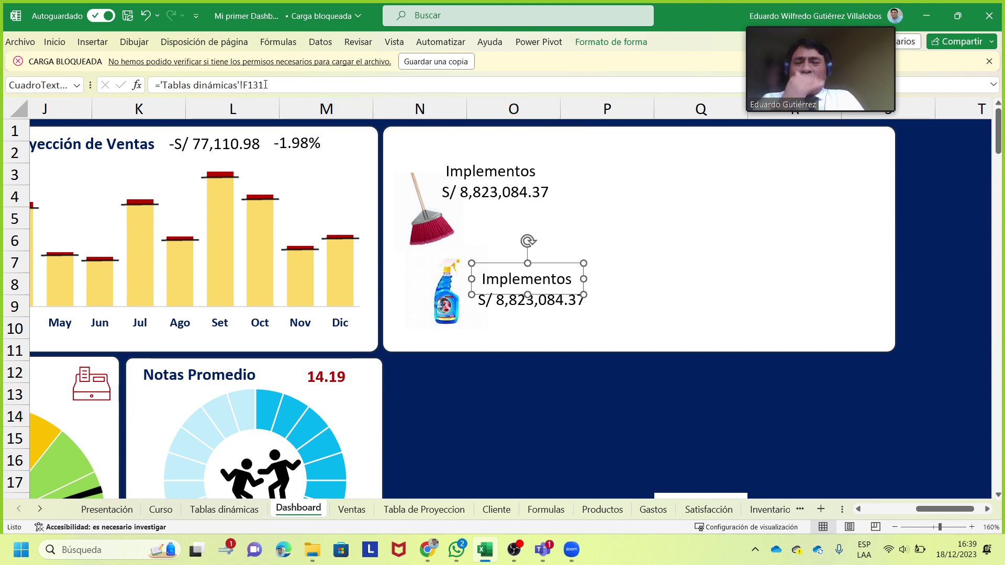
left_click(216, 511)
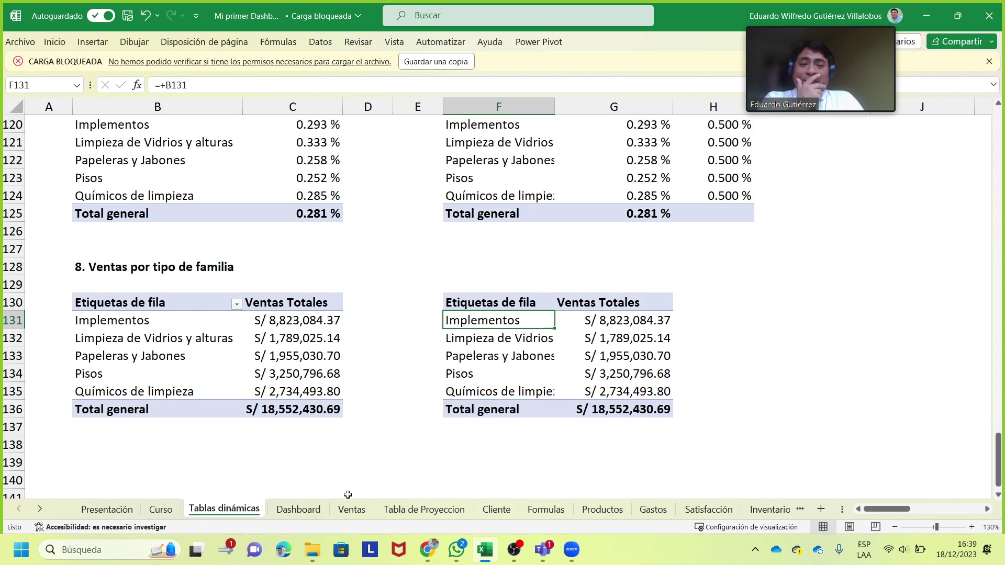
left_click(295, 513)
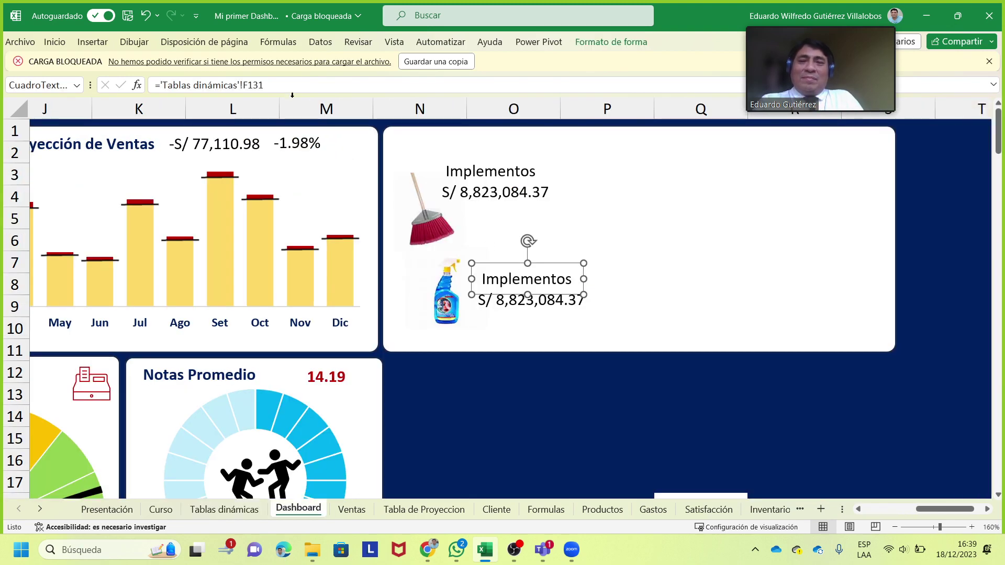
left_click(265, 85)
key("BackSpace")
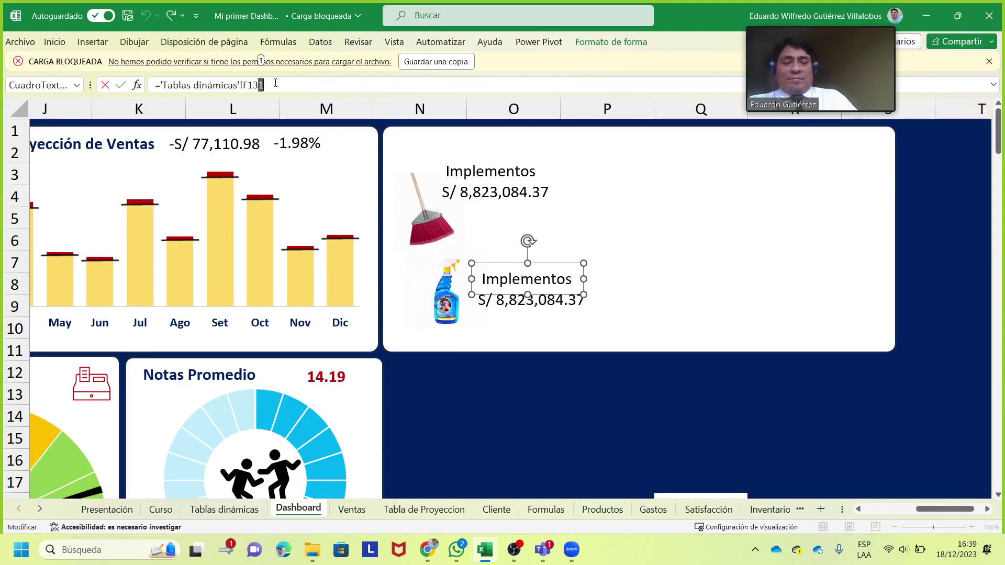
type("2")
key("Return")
left_click(523, 308)
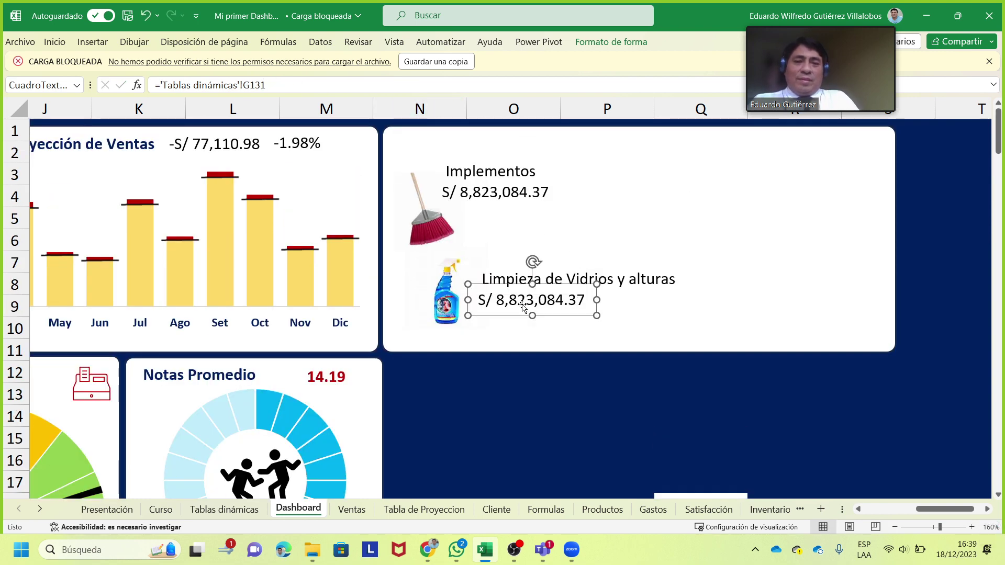
left_click(266, 85)
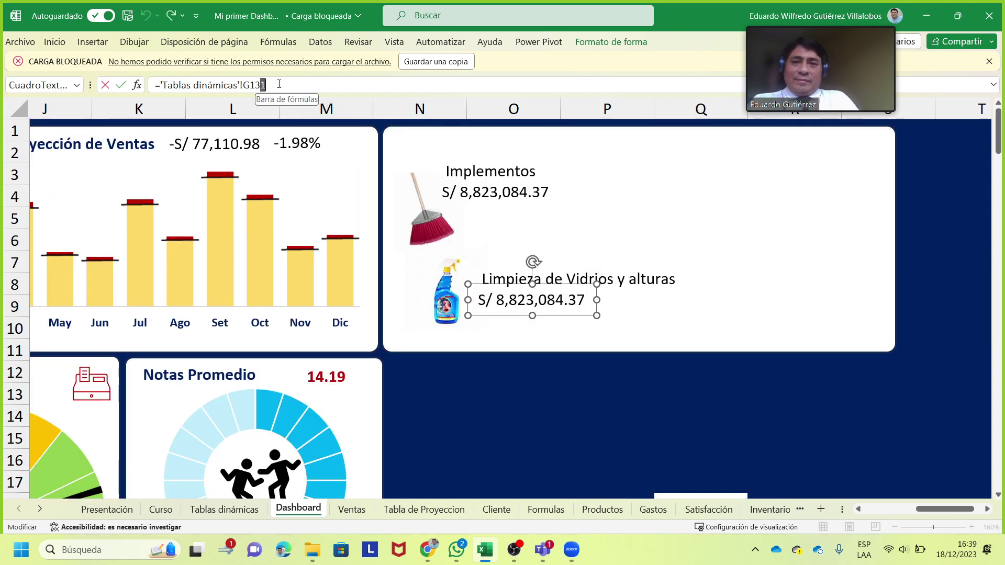
key("BackSpace")
type("2")
key("Return")
Shift the spray bottle left and line up its label and amount boxes beside it
left_click(602, 416)
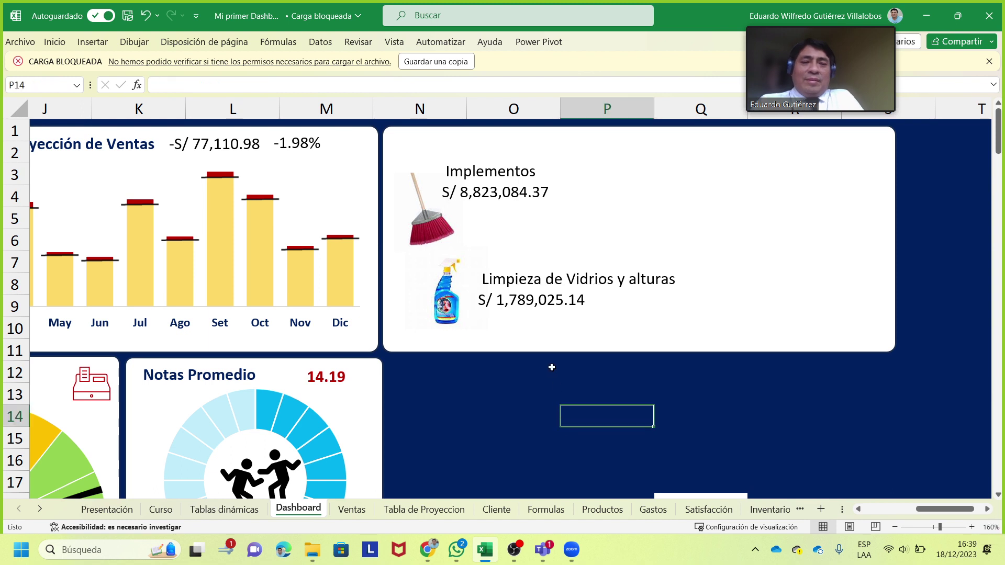
left_click_drag(446, 293, 424, 293)
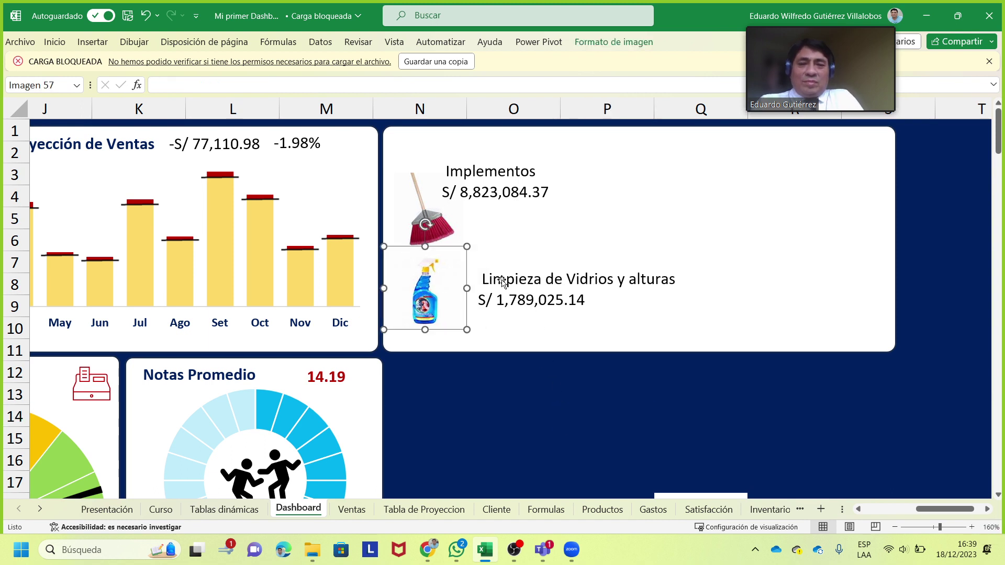
left_click(519, 276)
left_click_drag(524, 266, 502, 267)
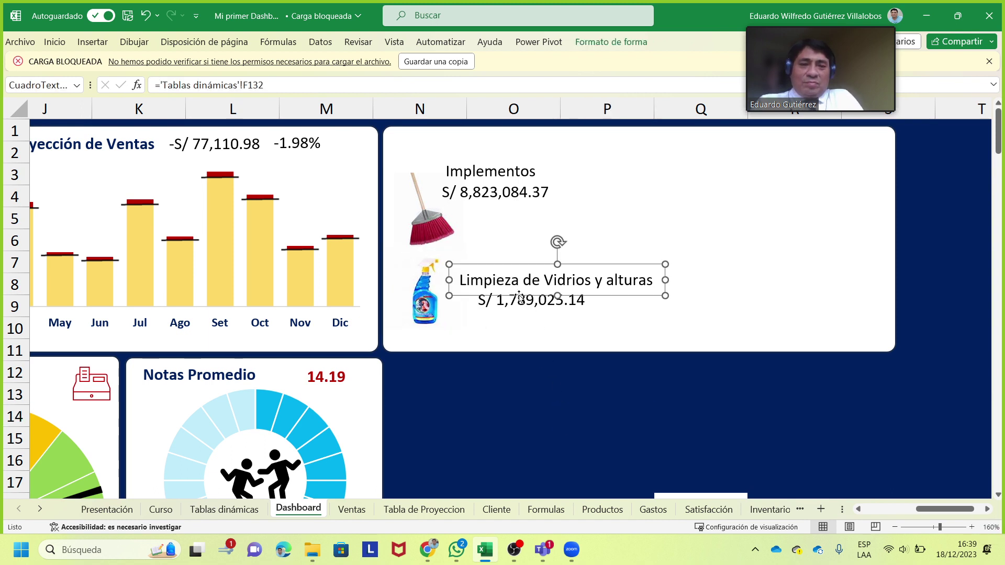
left_click(546, 314)
left_click_drag(548, 313, 532, 320)
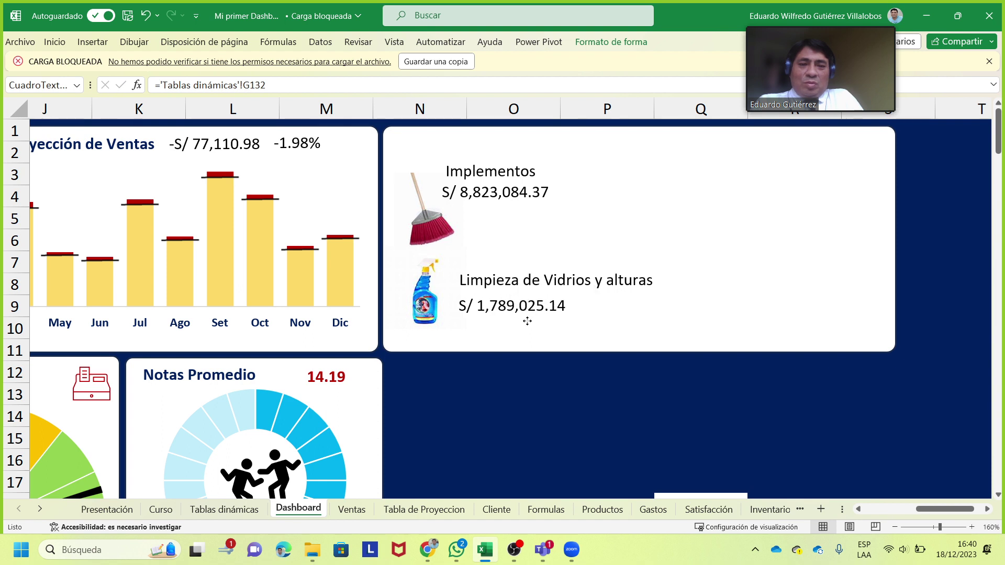
left_click(555, 409)
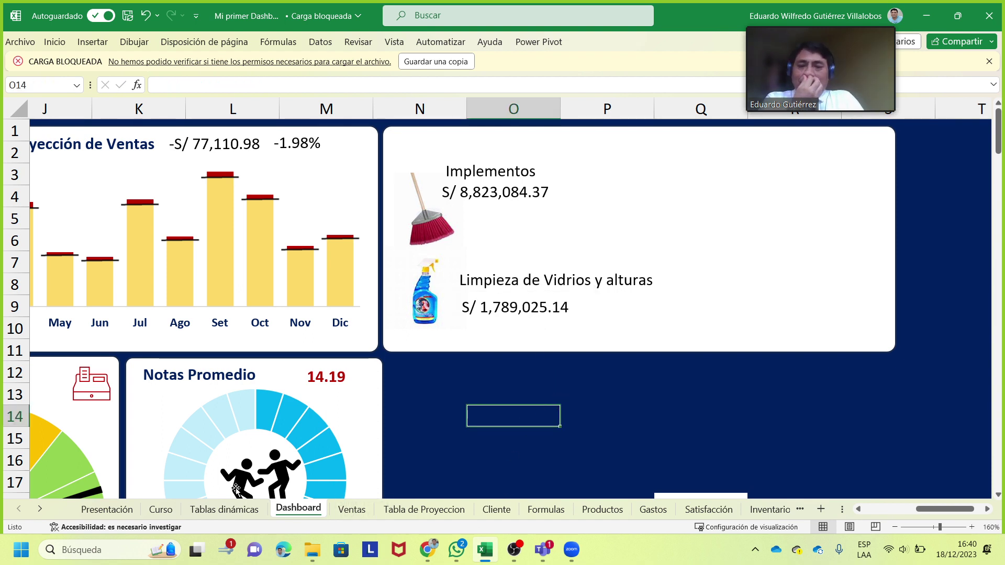
Filter the Productos Familia column, keeping Papeleras y Jabones, leaving 63 of 101 records
left_click(603, 510)
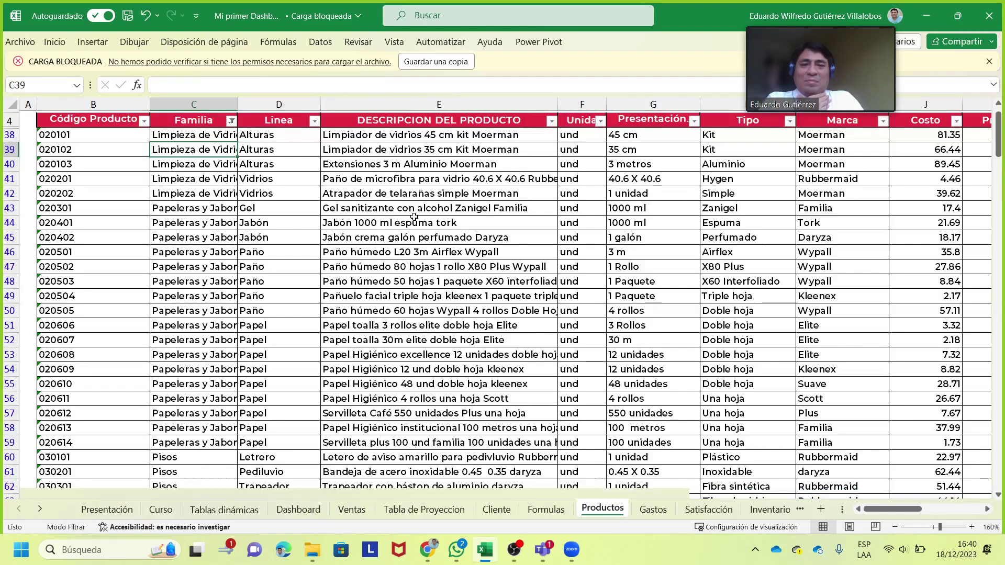
left_click(231, 121)
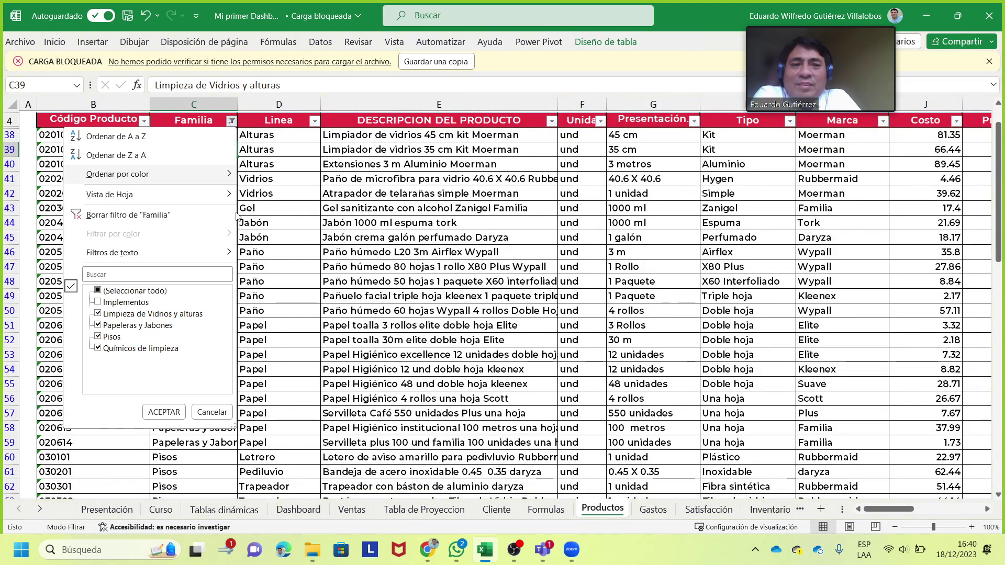
left_click(107, 326)
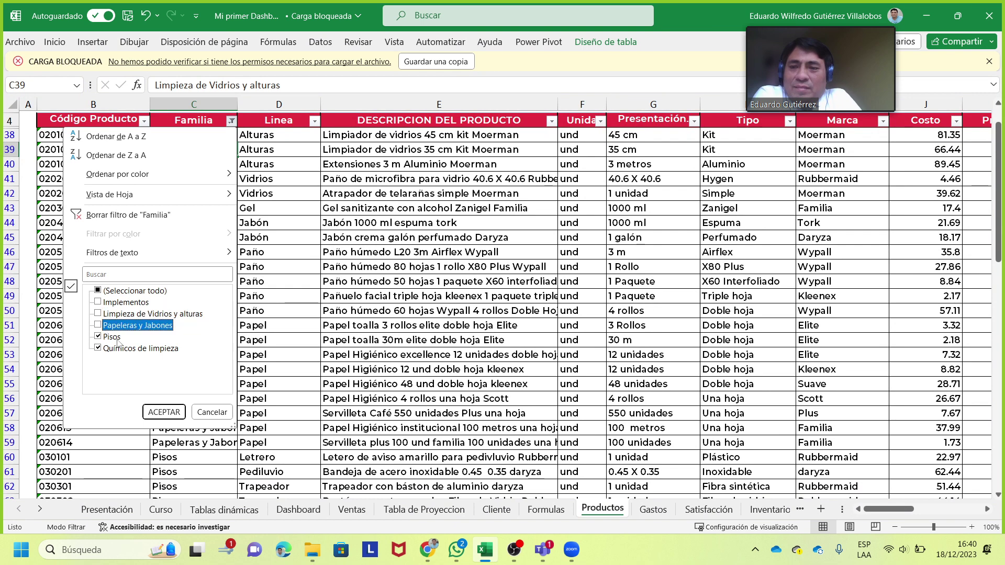
left_click(121, 327)
left_click(163, 412)
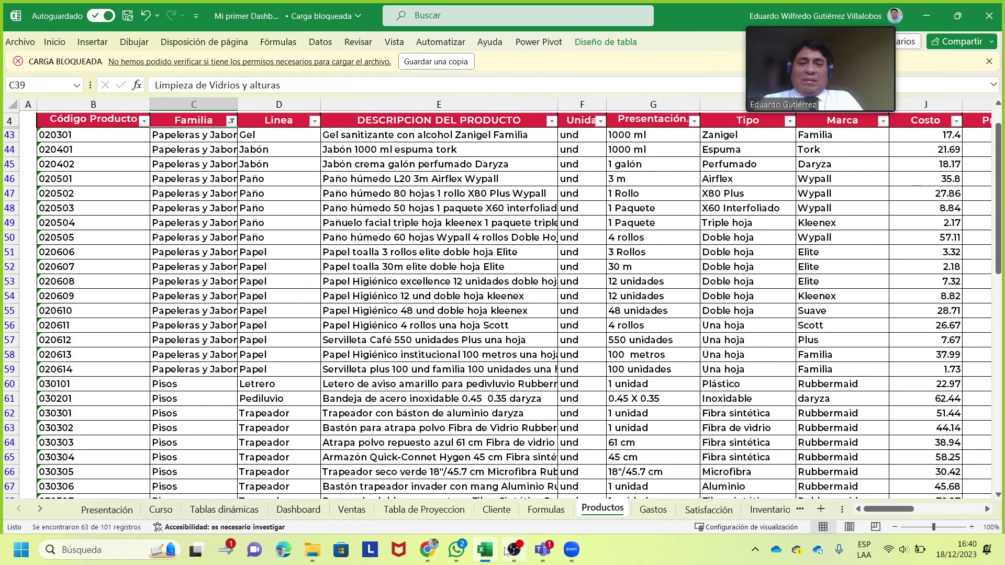
mouse_move(428, 549)
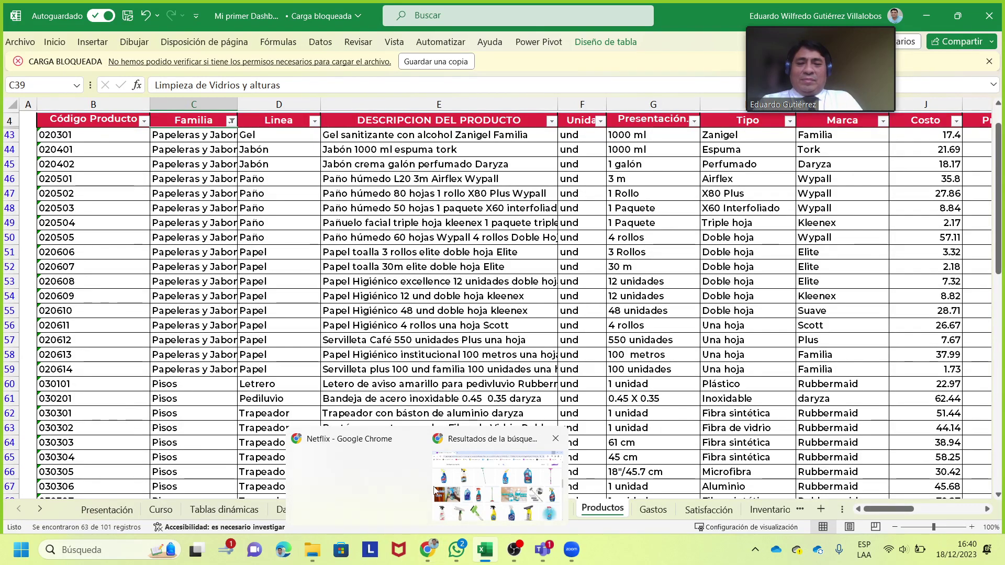
left_click(435, 491)
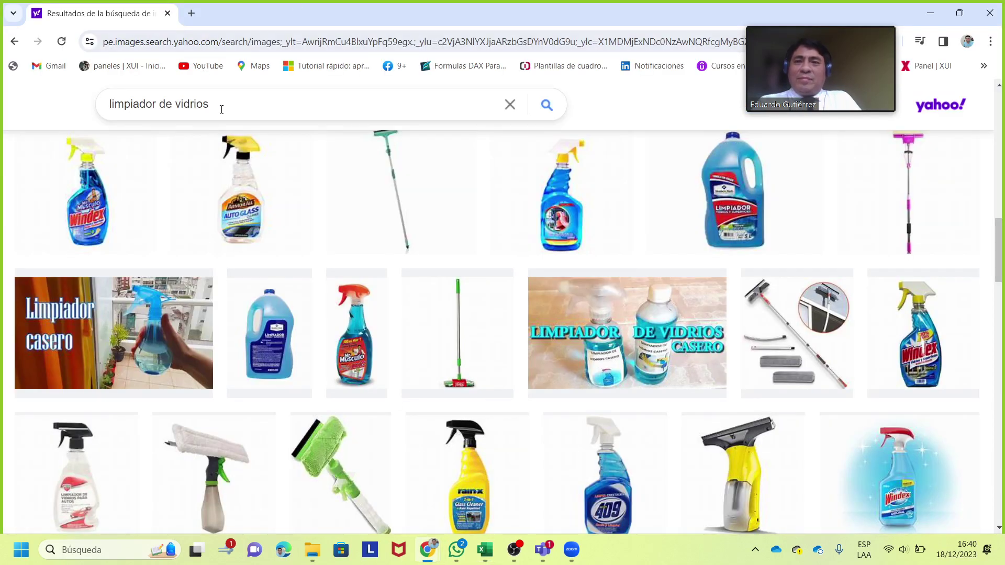
Search Yahoo Images for 'papelera' and copy the stainless pedal-bin picture
left_click_drag(220, 104, 1, 117)
type("papeñ")
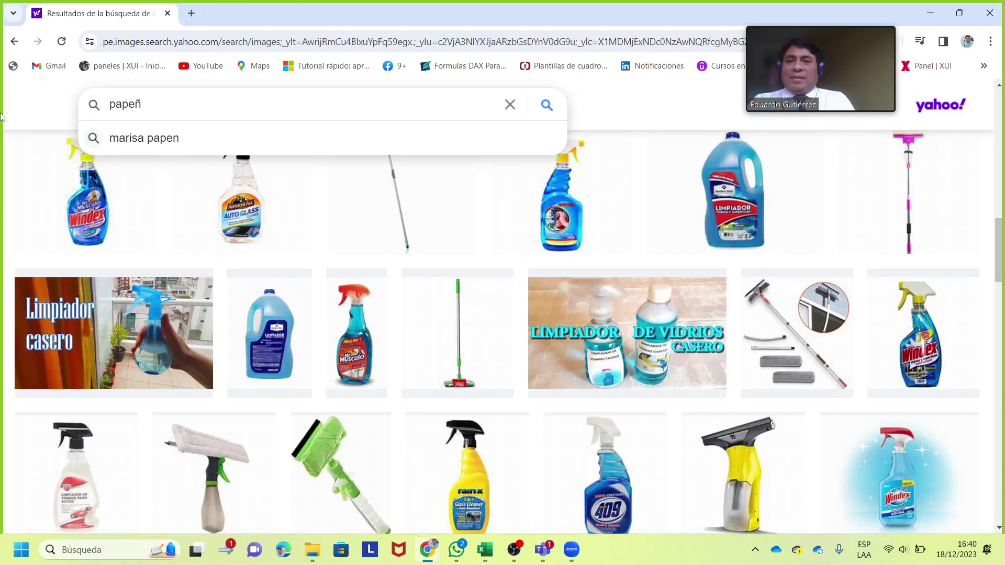
key("BackSpace")
type("leta")
key("BackSpace")
key("BackSpace")
type("r")
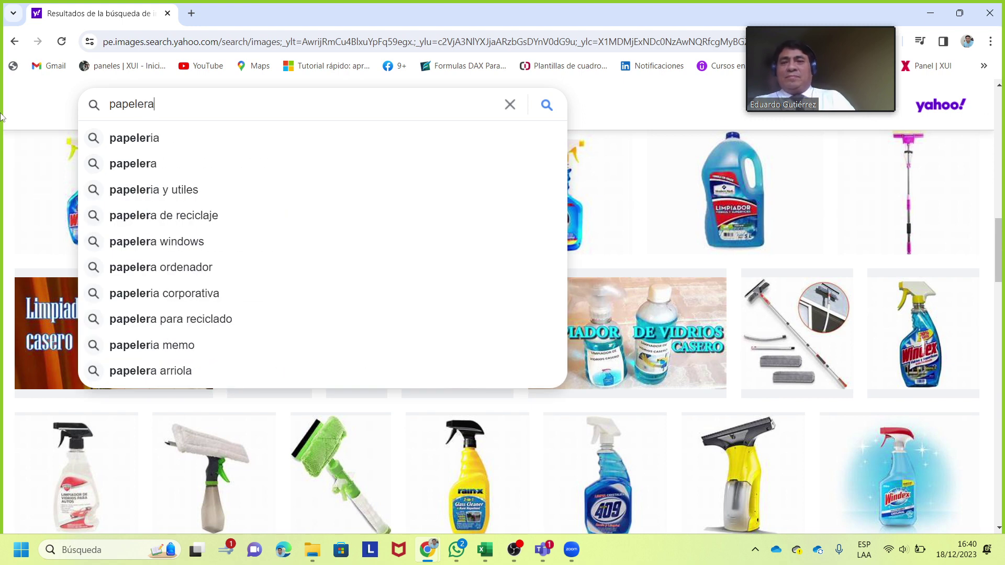
type("a")
key("Return")
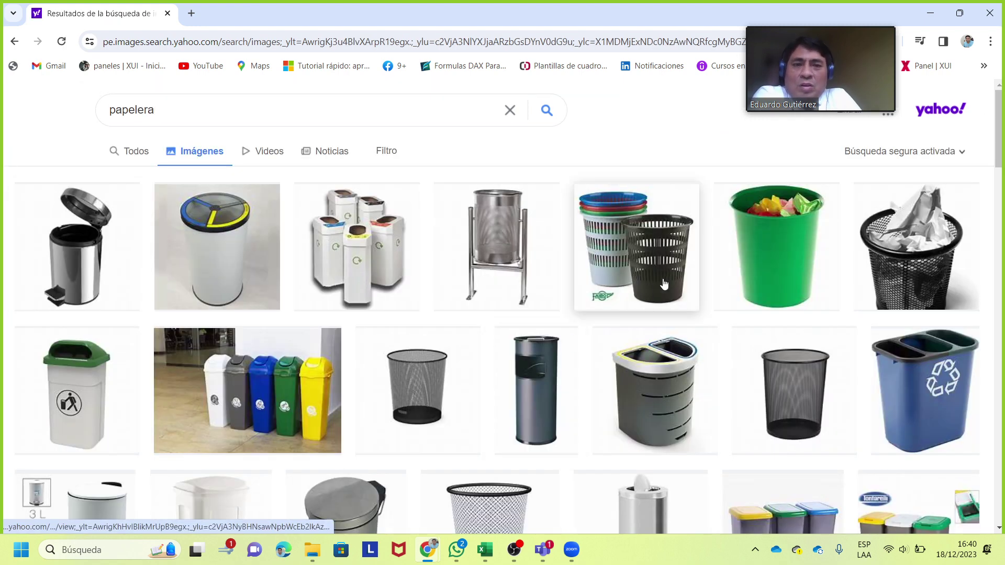
right_click(94, 245)
left_click(157, 458)
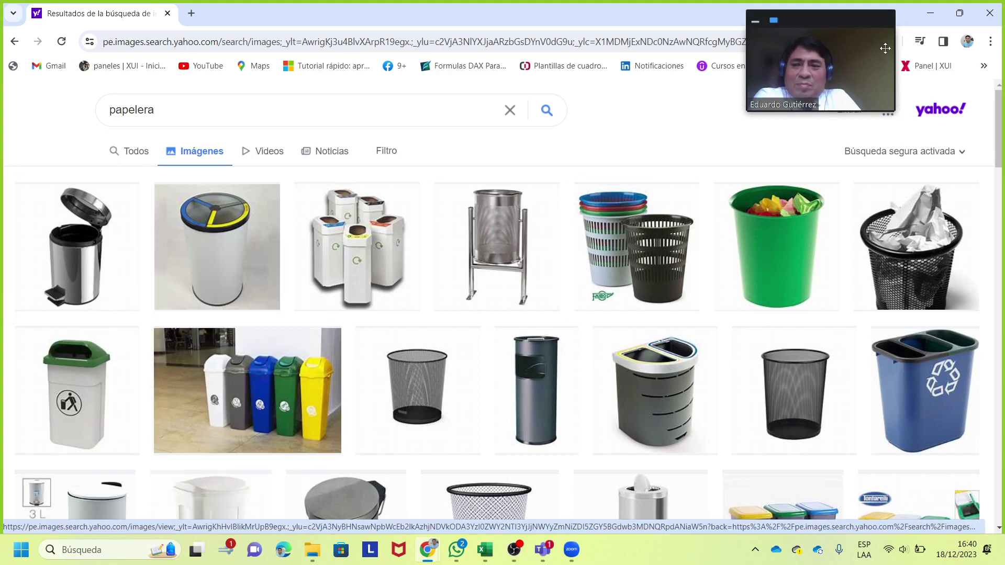
left_click(932, 15)
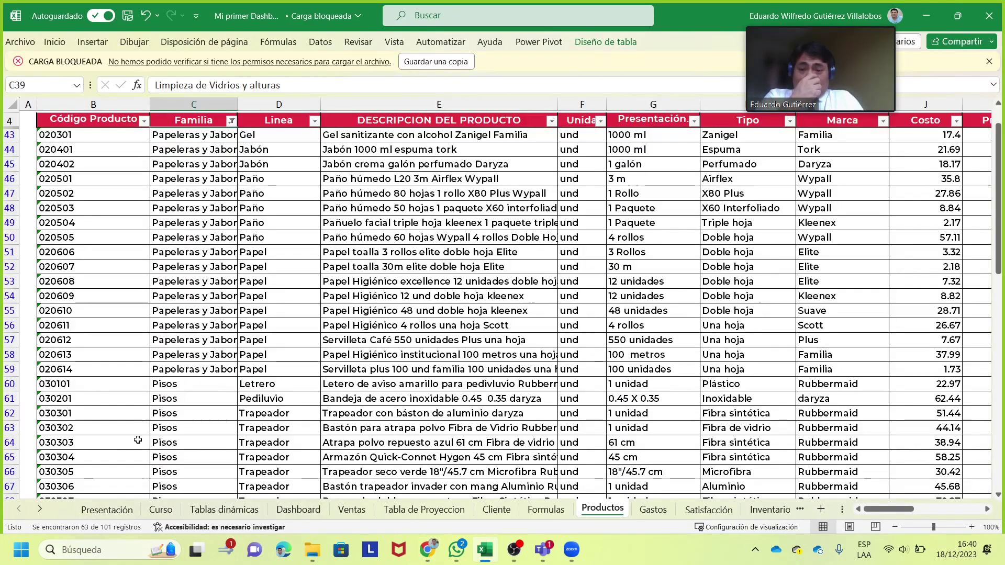
Paste the trash-can picture onto the Dashboard, shrink it and place it beside Implementos
left_click(298, 509)
left_click(637, 393)
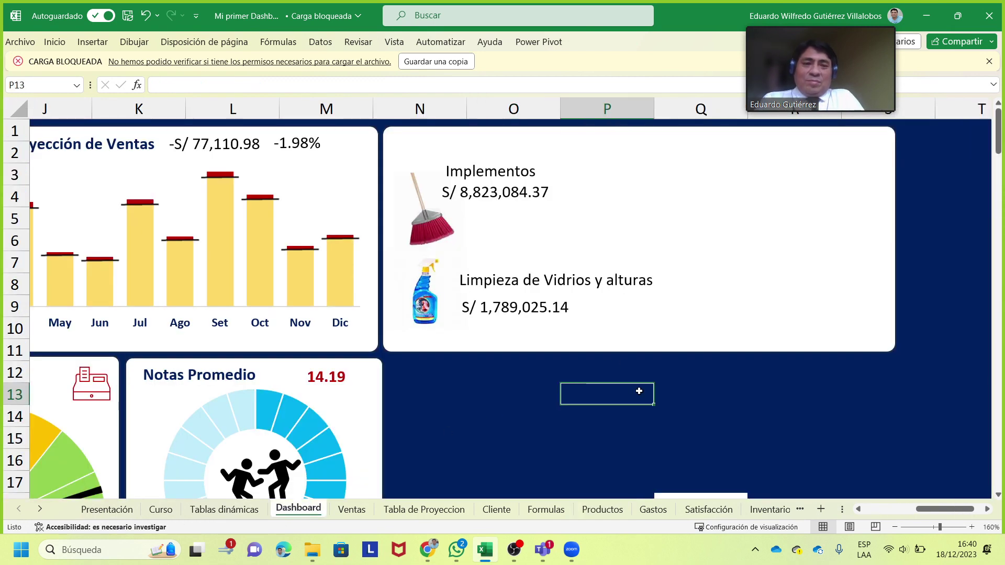
key("ctrl+v")
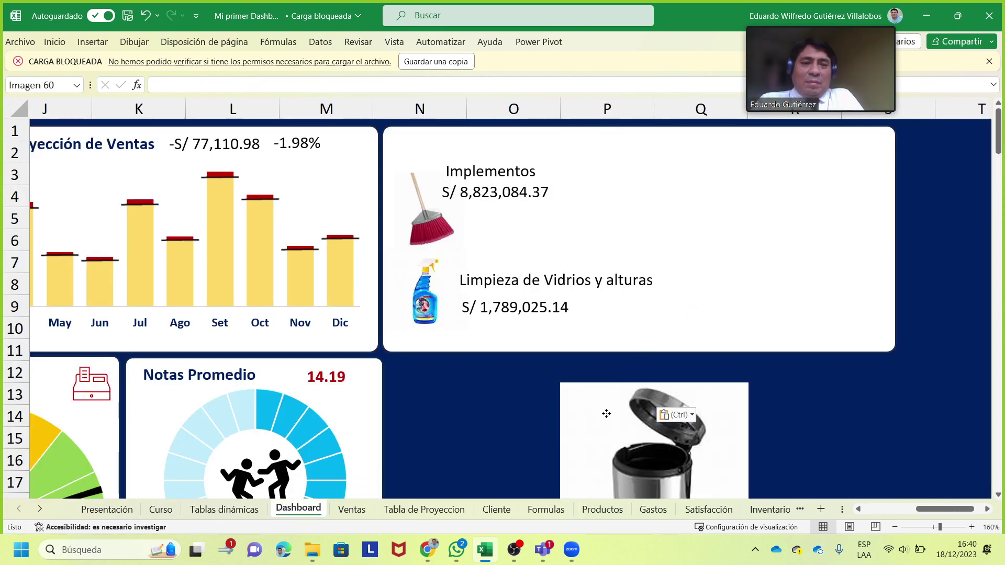
left_click_drag(605, 414, 709, 201)
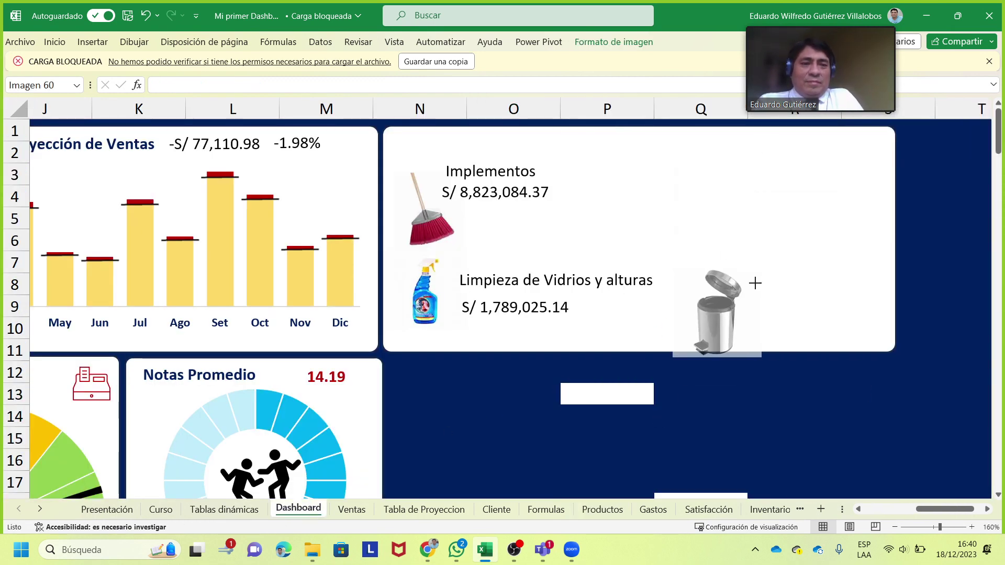
left_click_drag(862, 166, 739, 264)
mouse_move(706, 318)
left_mouse_down()
mouse_move(636, 208)
mouse_move(622, 209)
left_mouse_up()
Copy the Implementos label and amount boxes next to the trash can
left_click(517, 176)
left_click(513, 196, "ctrl")
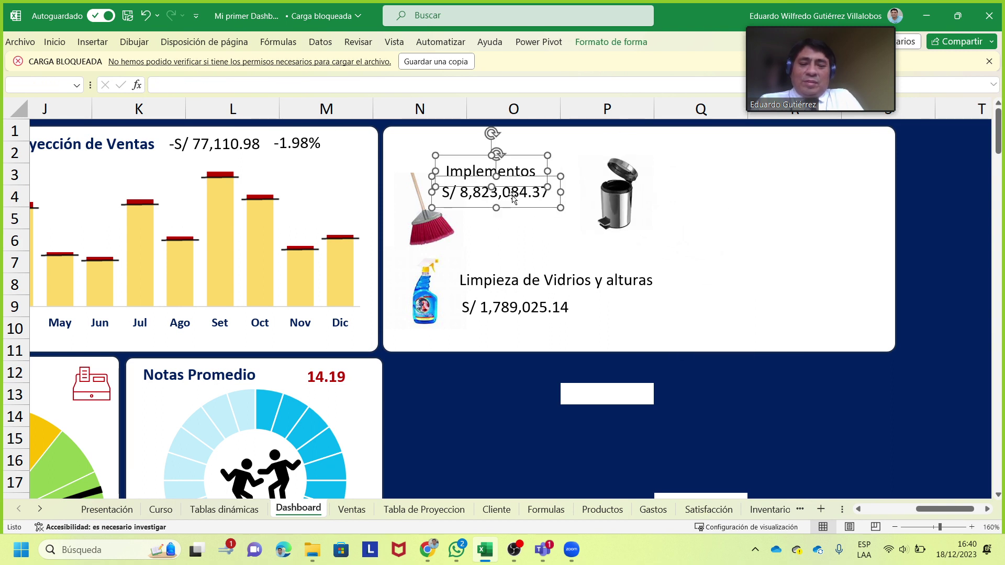
left_click_drag(511, 203, 740, 204)
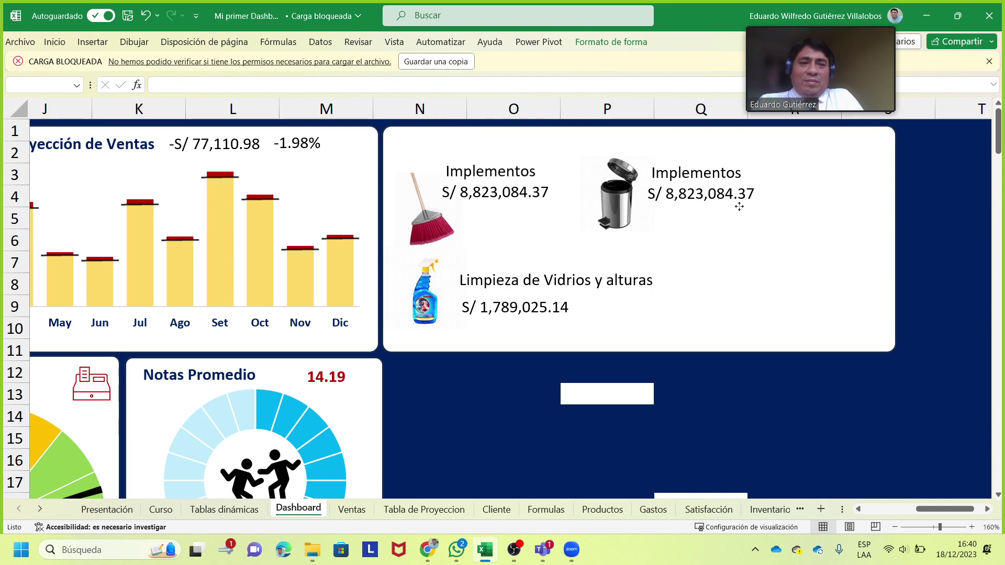
left_click(691, 277)
Relink the copies to F133 and G133, showing Papeleras y Jabones and S/ 1,955,030.70
left_click(704, 166)
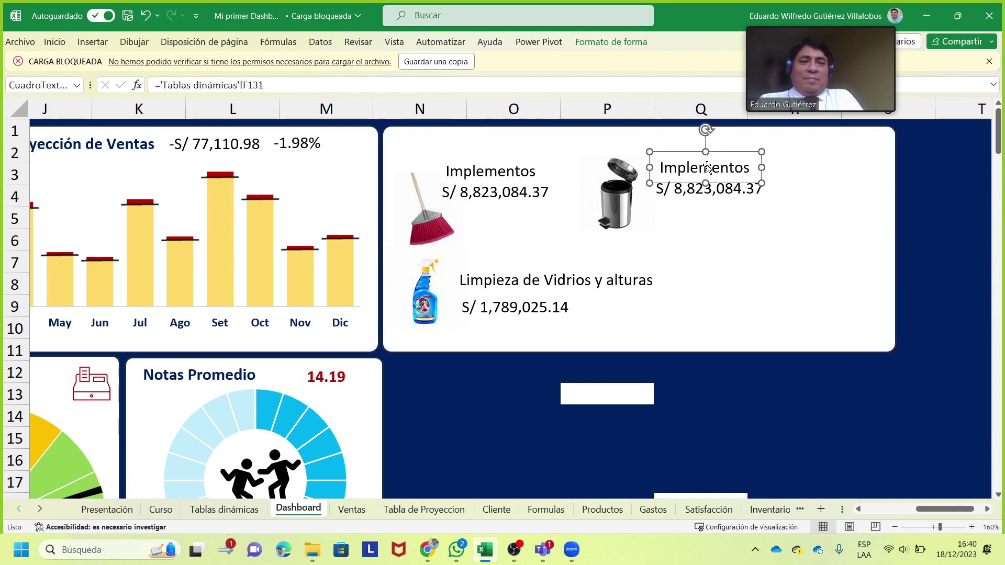
left_click(293, 87)
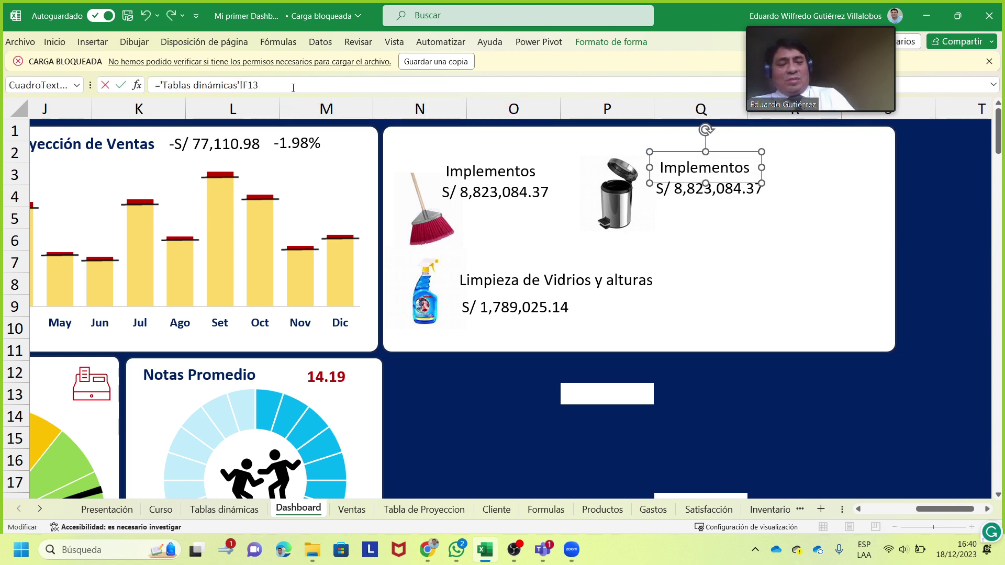
key("BackSpace")
type("3")
key("Return")
left_click(694, 200)
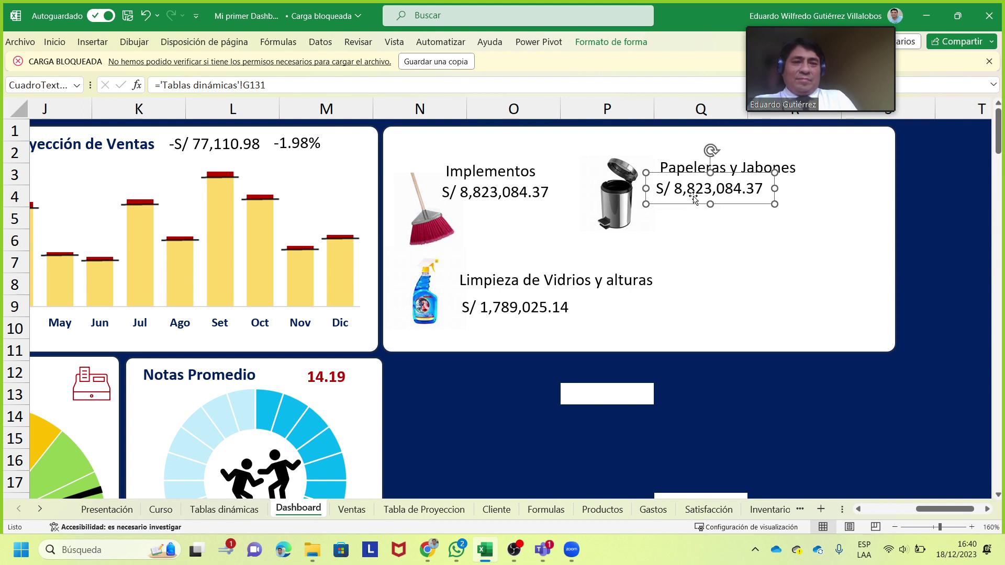
left_click(282, 84)
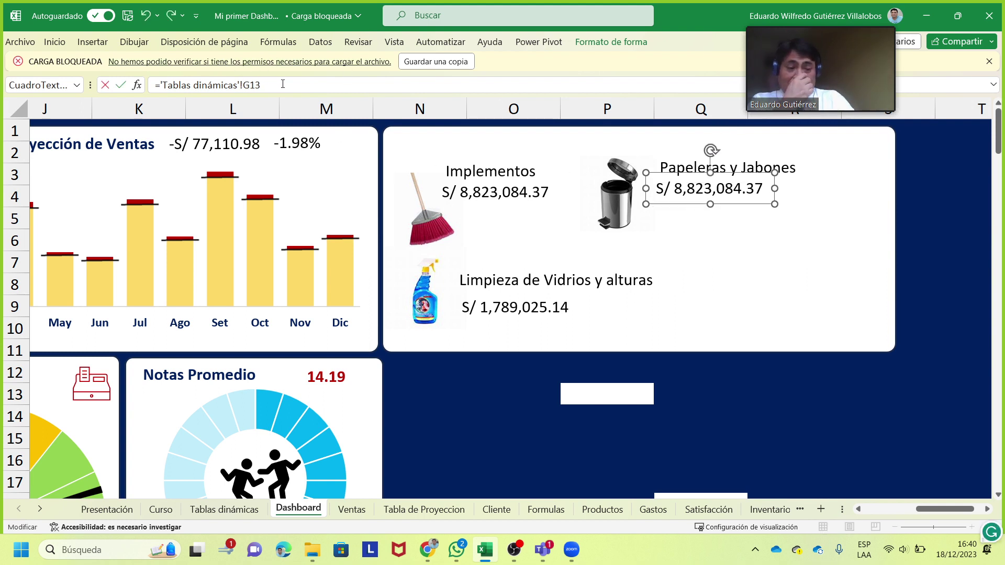
type("3")
key("Return")
left_click(683, 389)
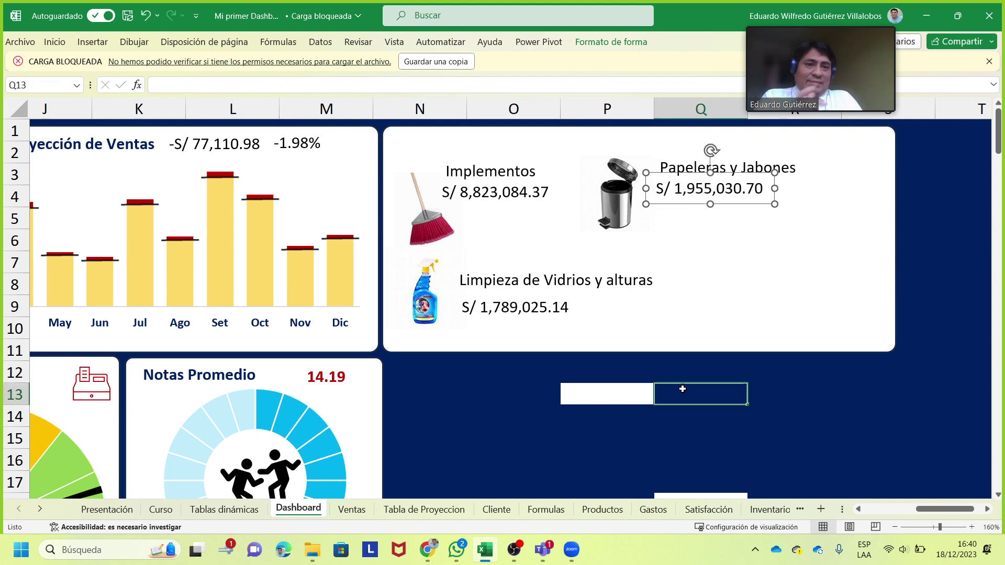
left_click(231, 510)
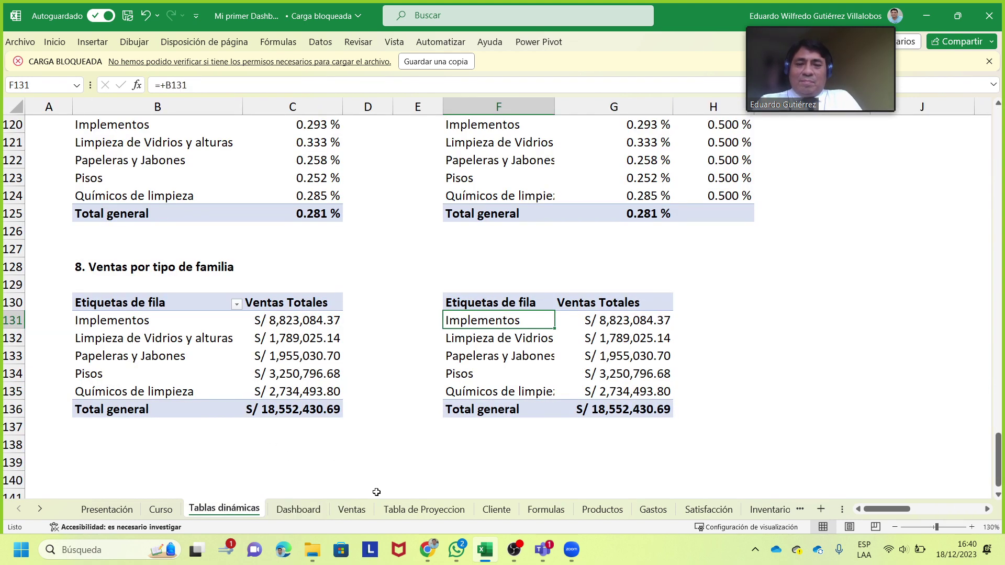
Browse to the Productos sheet and scroll down to the Pisos family rows
left_click(353, 512)
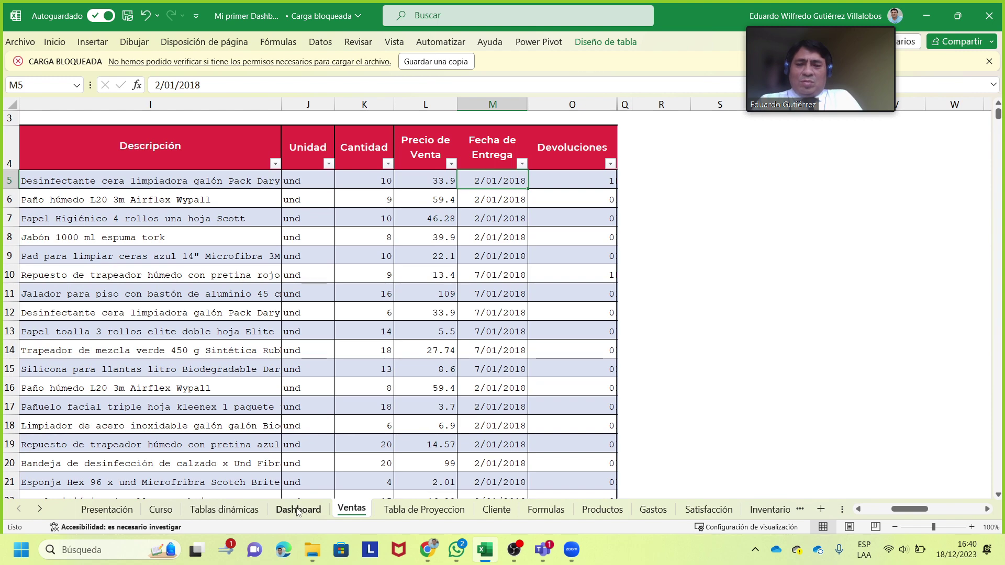
left_click(160, 510)
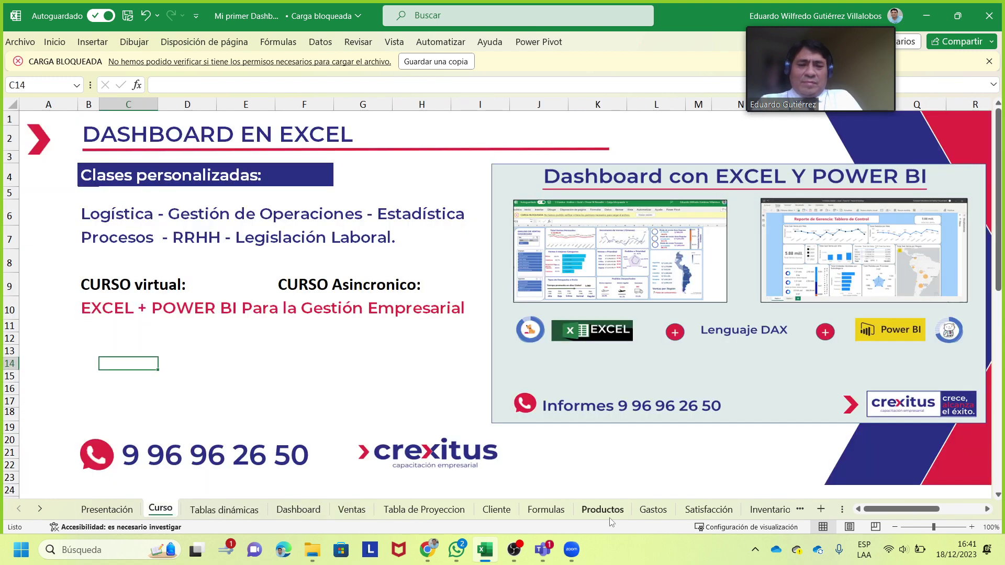
left_click(546, 511)
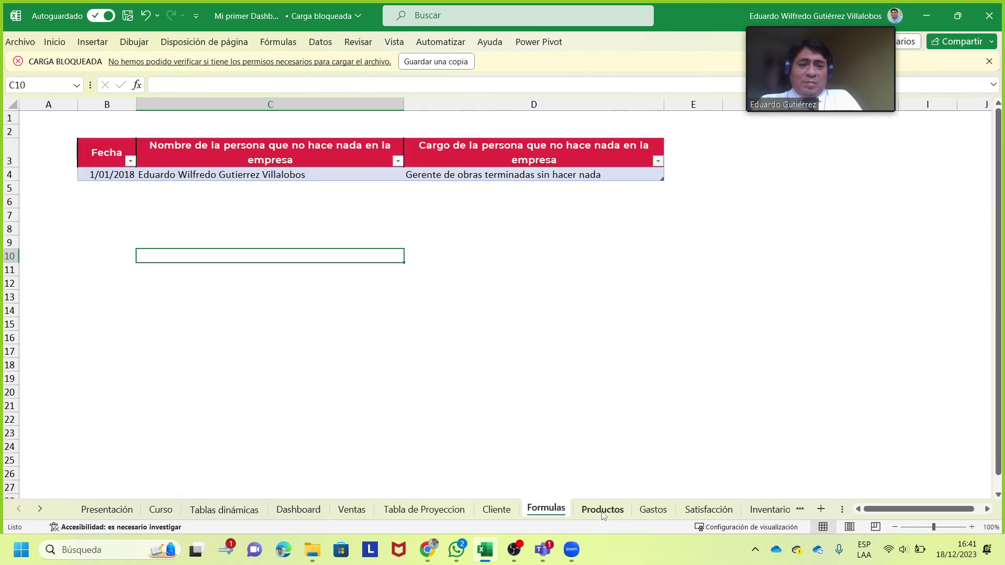
left_click(602, 510)
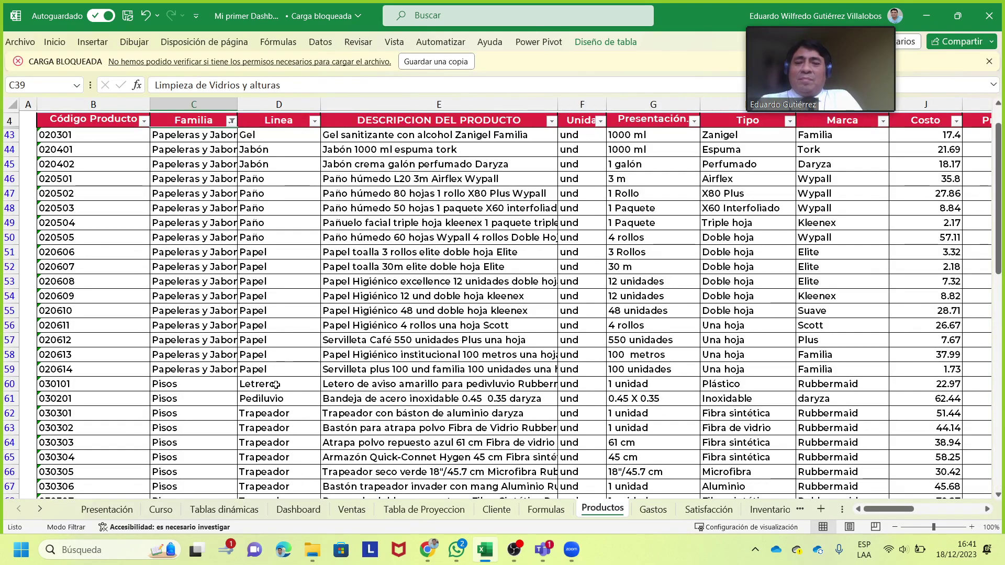
scroll(426, 414, "down", 1)
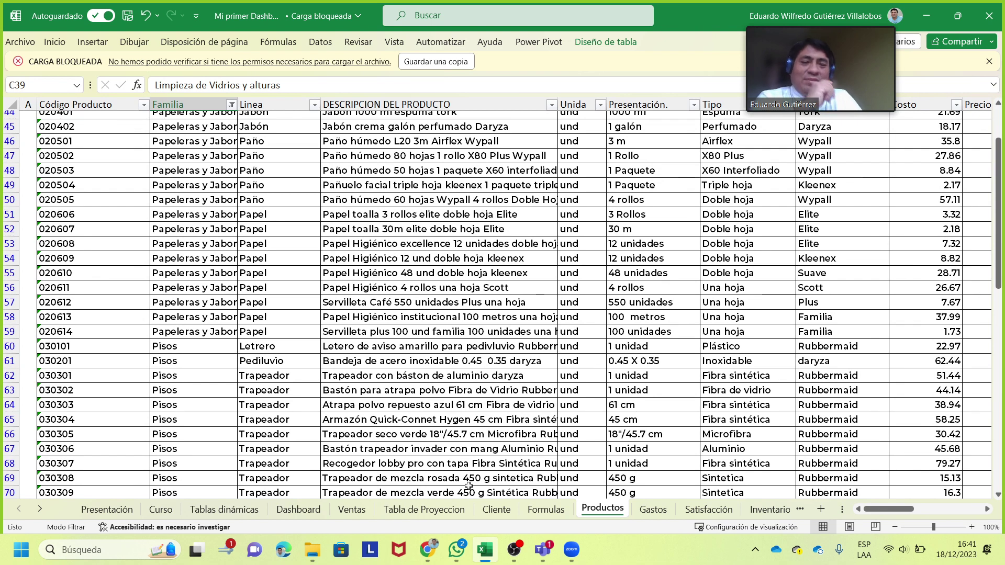
left_click(428, 550)
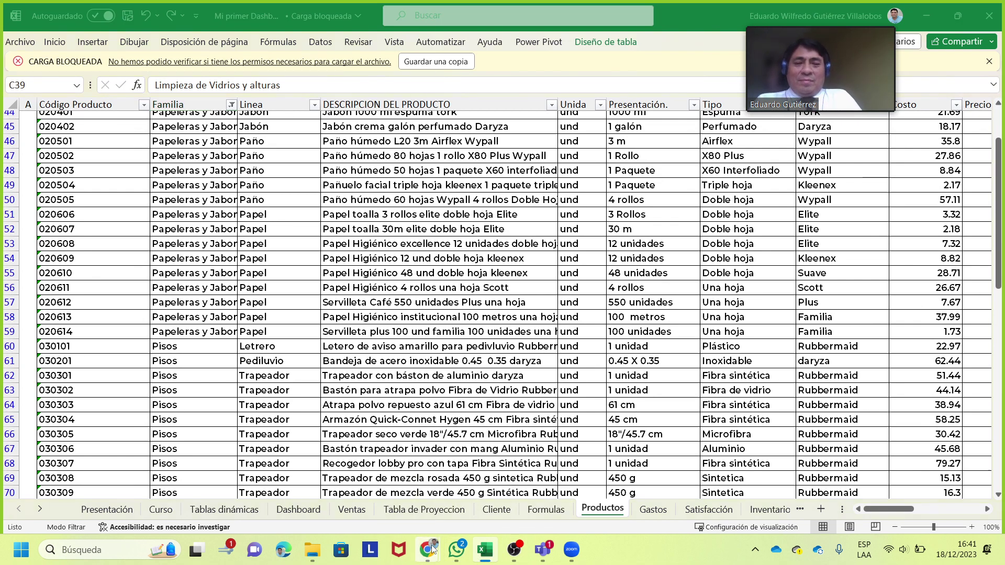
Search Yahoo Images for 'trapeador' and copy the teal mop-bucket picture
left_click(465, 483)
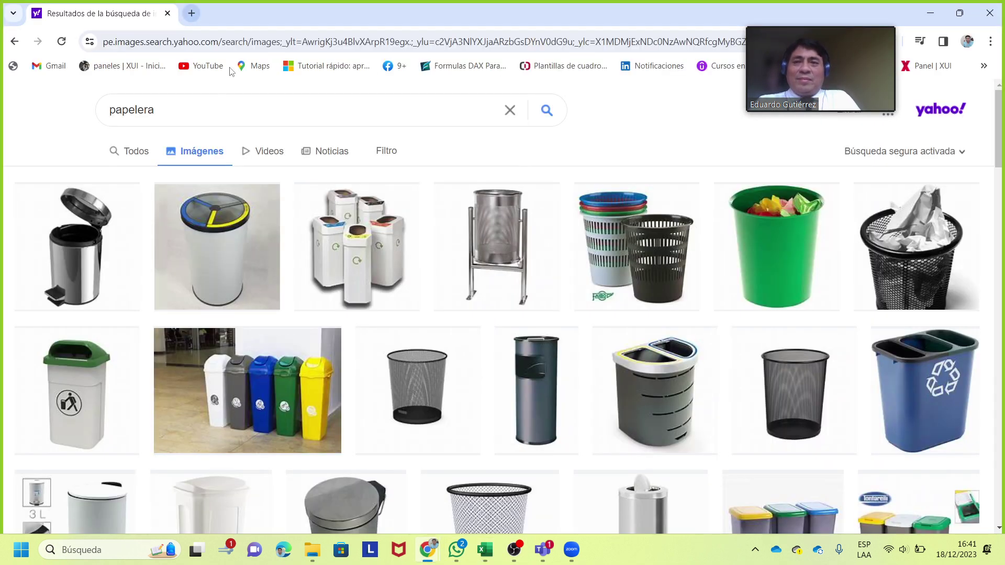
key("ctrl+a")
type("trape")
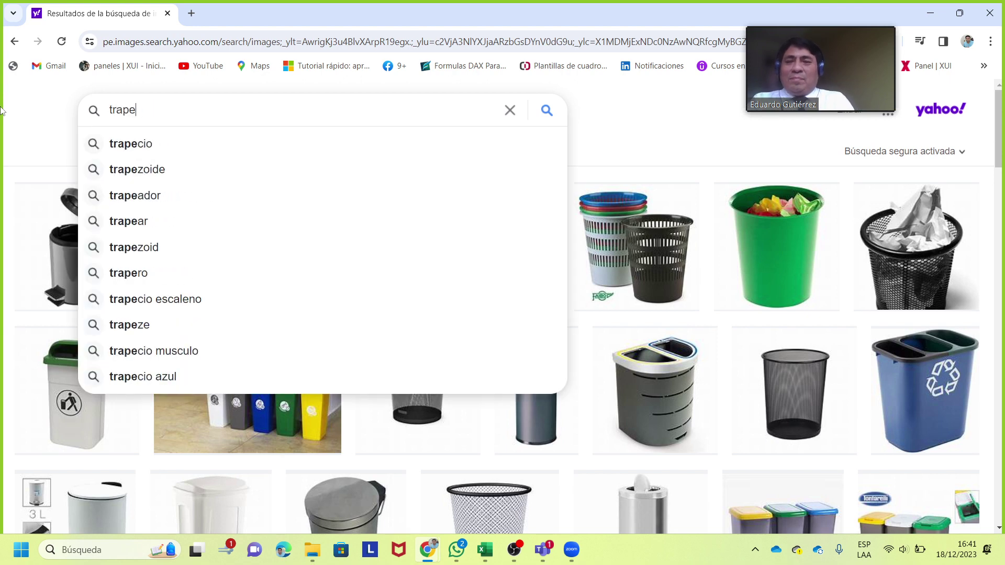
type("ador")
key("Return")
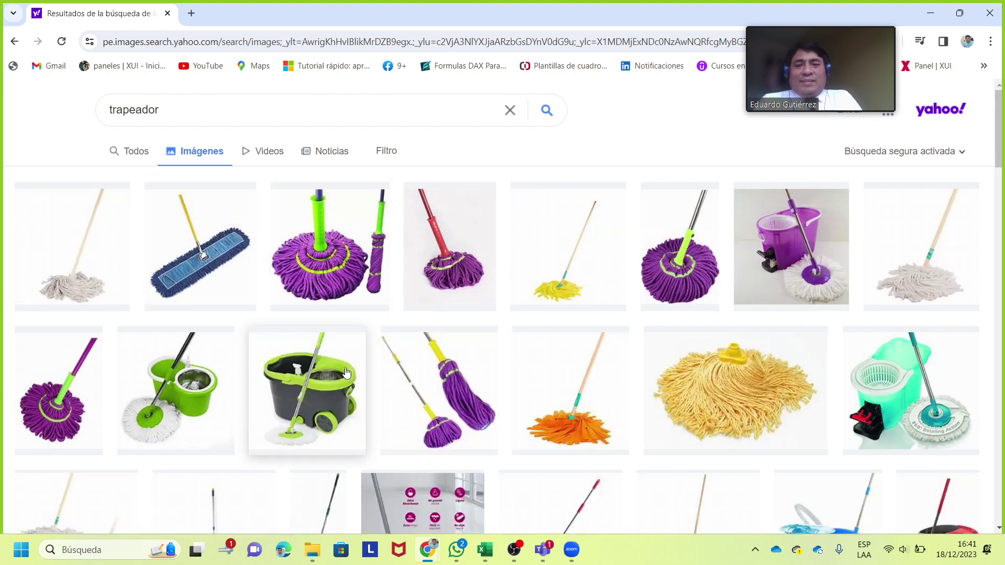
right_click(323, 382)
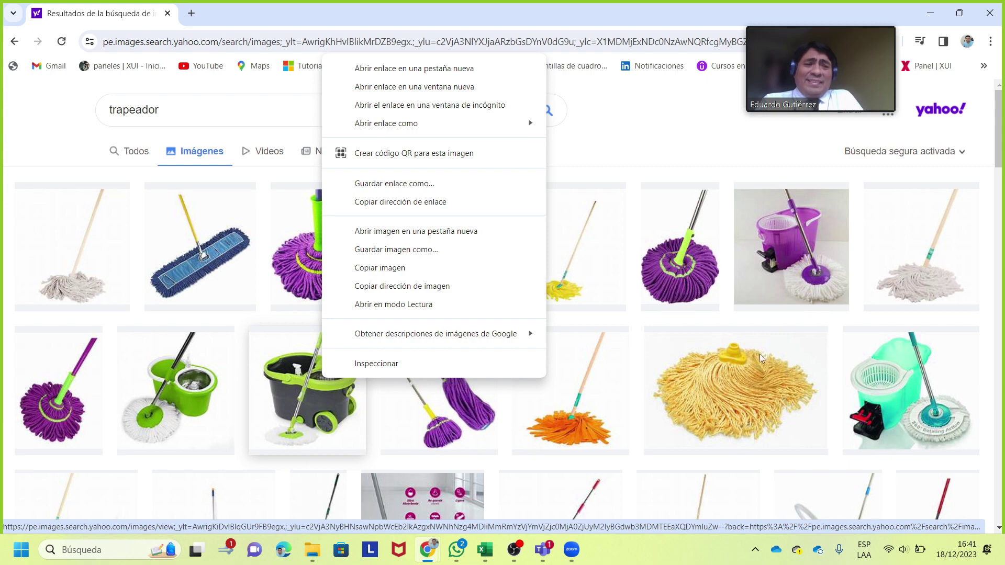
right_click(922, 384)
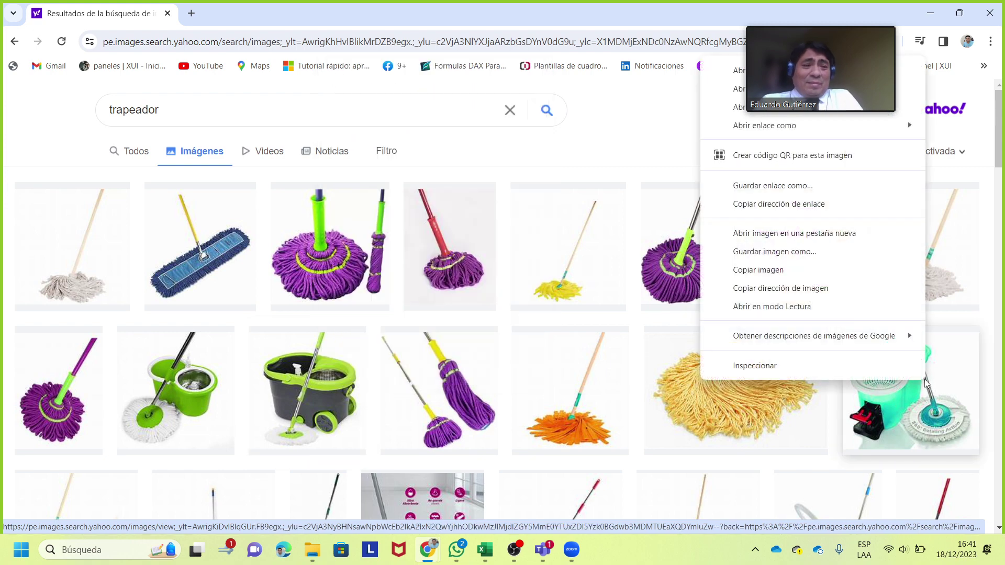
left_click(770, 270)
left_click(942, 12)
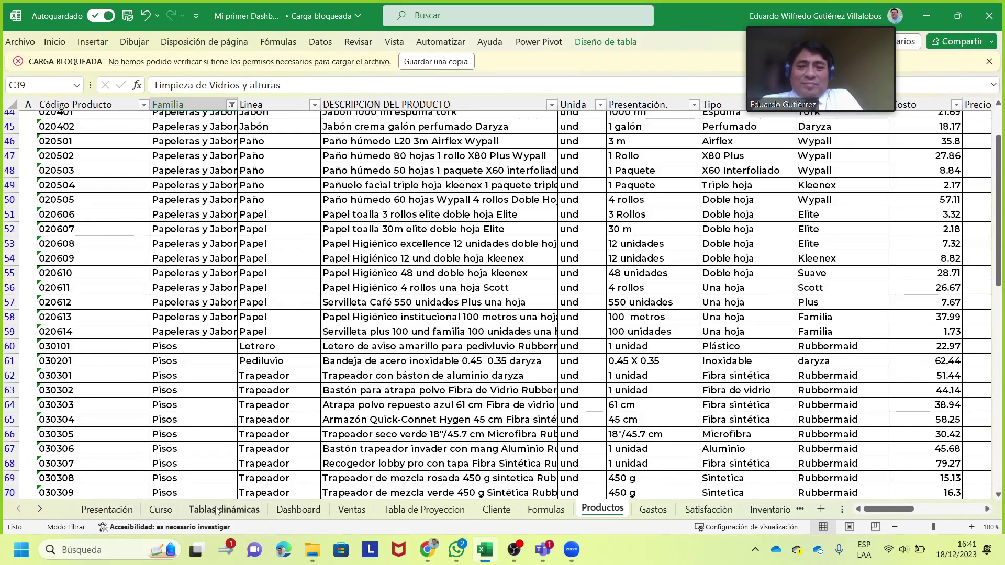
Paste the teal mop-bucket picture into the family panel, shrunk to icon size
left_click(299, 510)
left_click(772, 421)
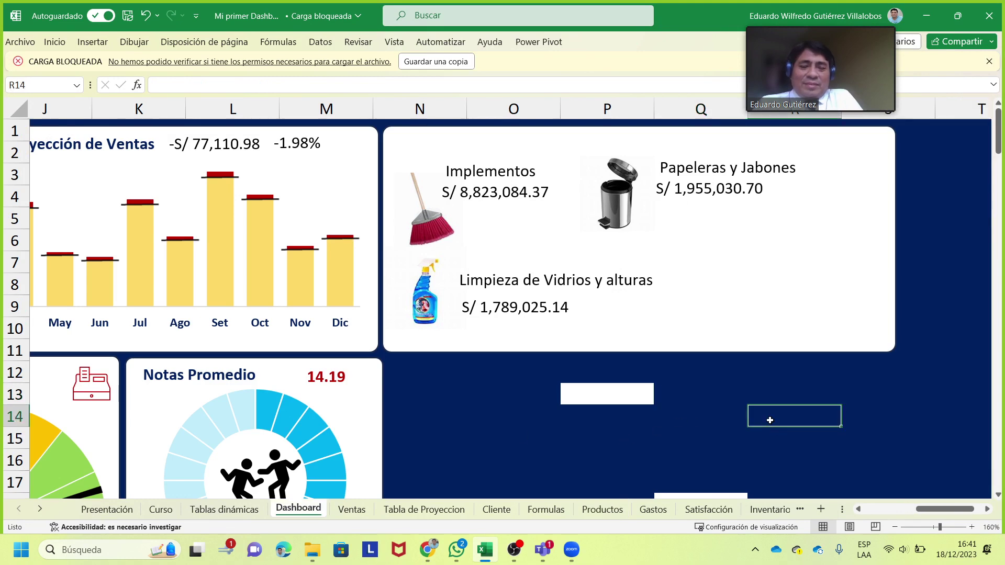
key("ctrl+v")
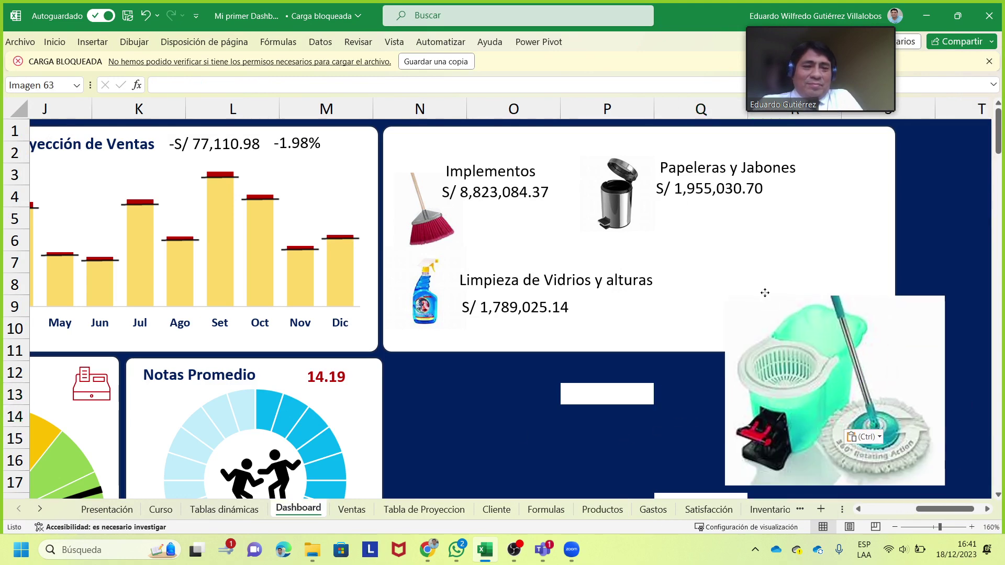
left_click_drag(798, 422, 752, 246)
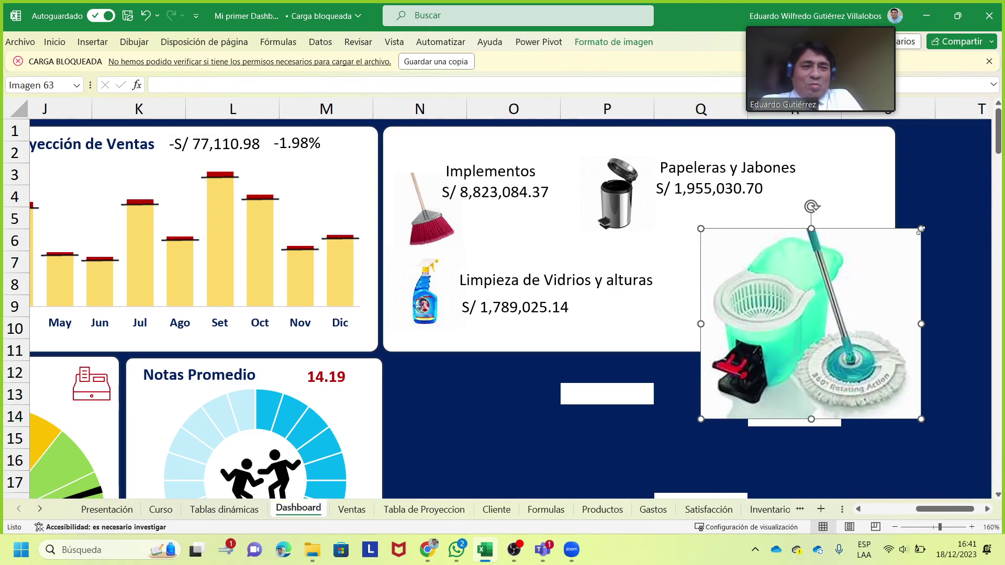
mouse_move(921, 230)
left_mouse_down()
mouse_move(807, 327)
mouse_move(763, 238)
mouse_move(748, 250)
mouse_move(759, 231)
left_mouse_up()
Nudge the broom and spray-bottle pictures, then crop blank space off the spray bottle's sides
left_click(461, 205)
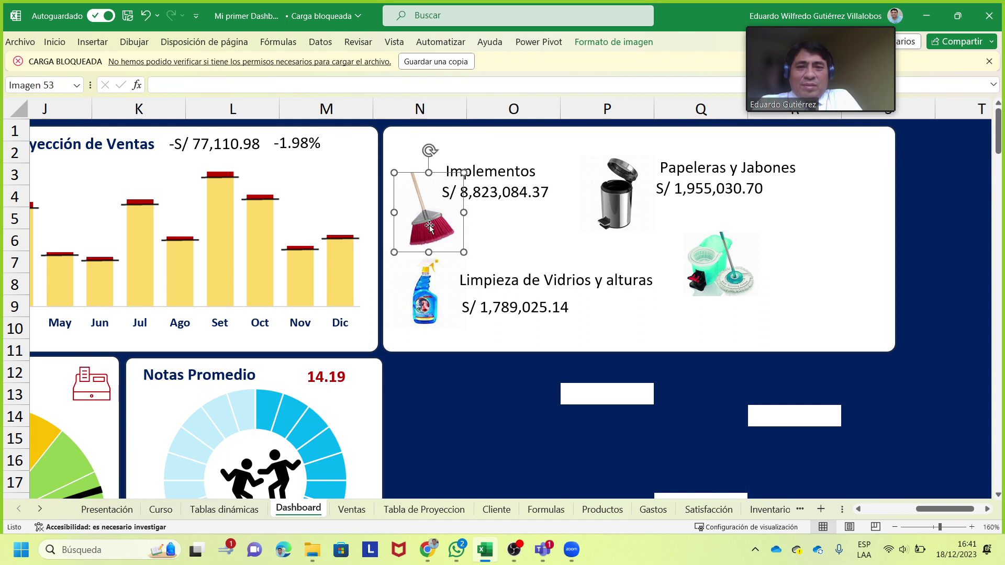
left_click_drag(431, 226, 423, 205)
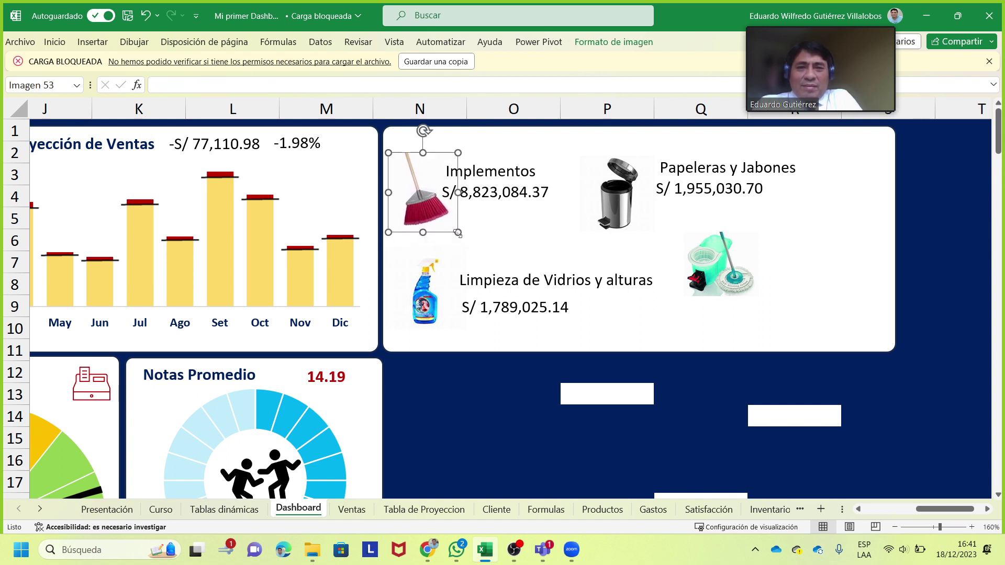
left_click_drag(431, 274, 432, 271)
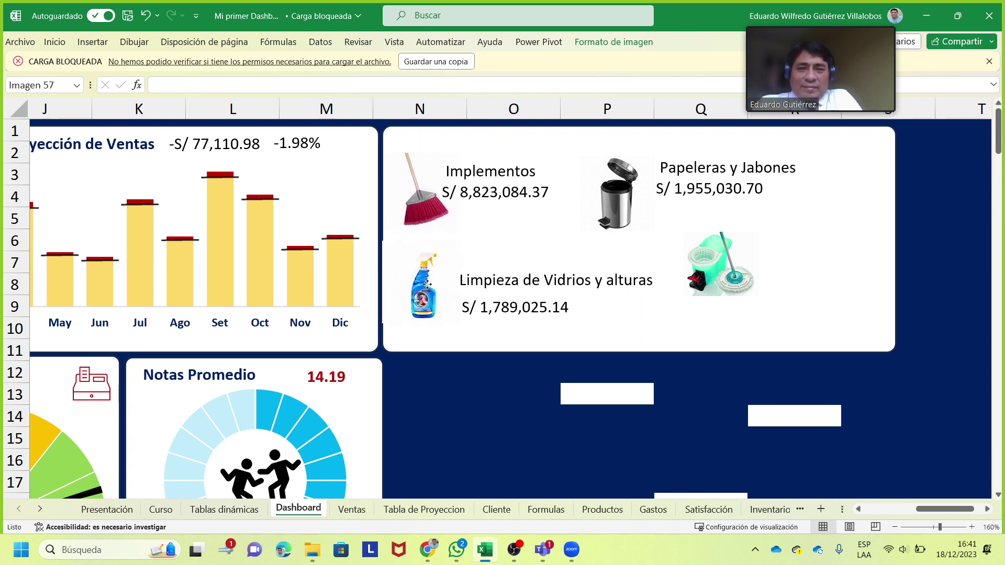
left_click(614, 42)
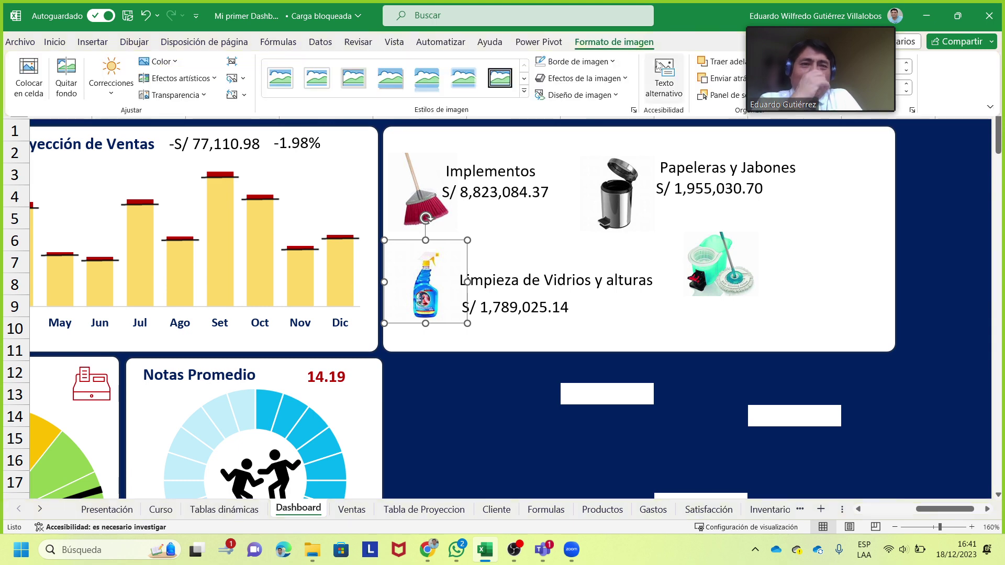
left_click_drag(773, 28, 427, 61)
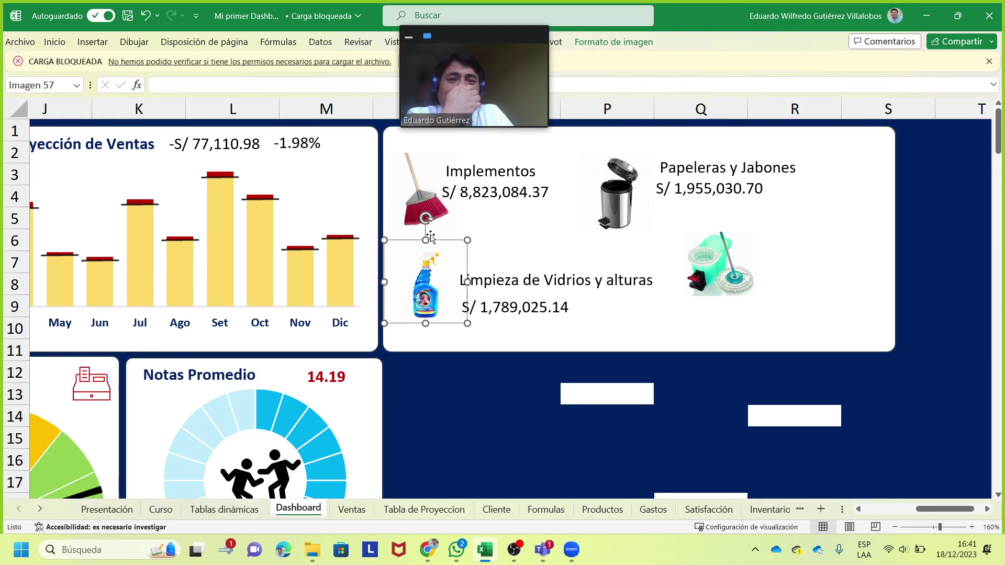
left_click(621, 43)
left_click(834, 76)
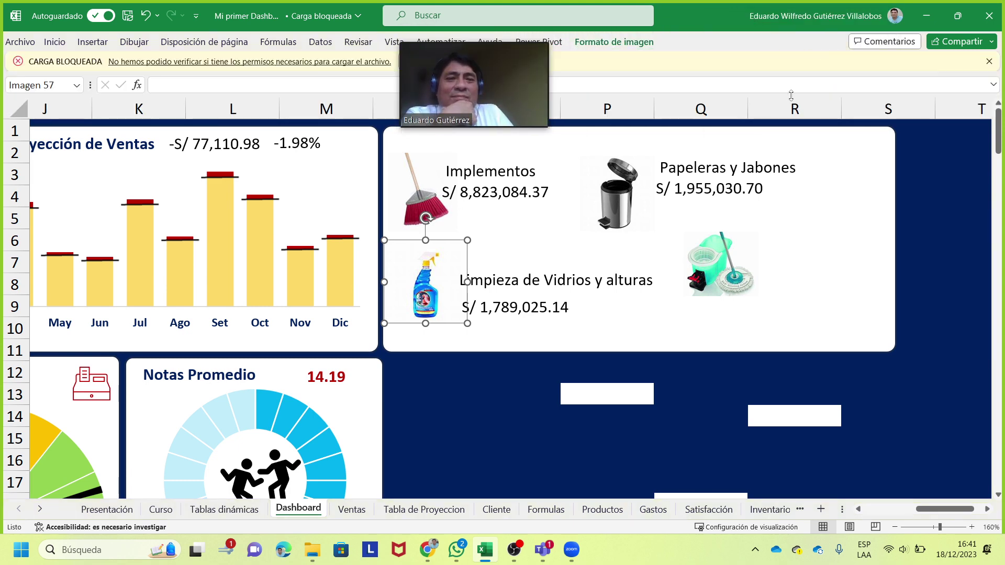
left_click_drag(386, 281, 405, 281)
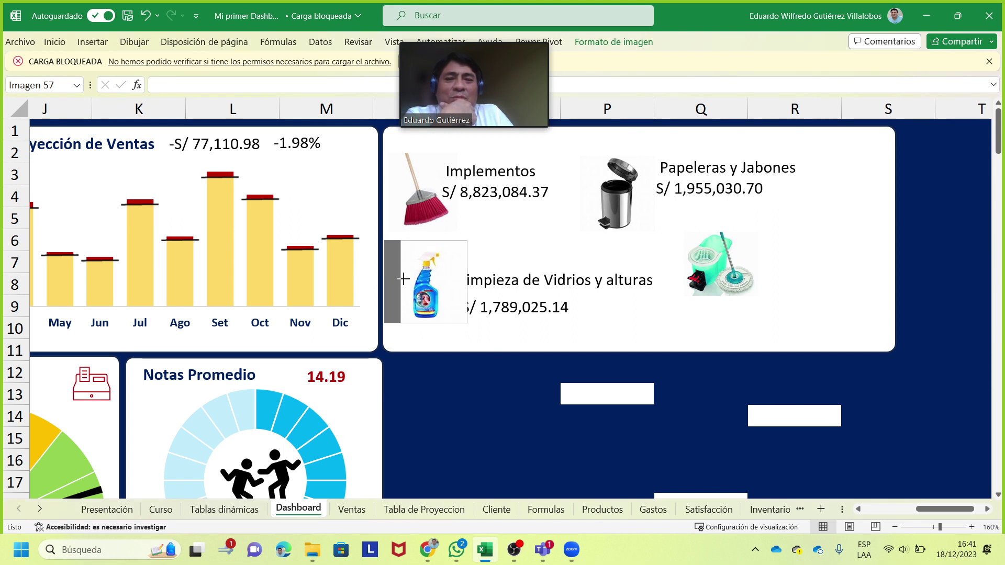
left_click_drag(466, 281, 421, 291)
left_click(525, 272)
Move the Limpieza de Vidrios y alturas title and its amount up and left together
left_click(516, 291)
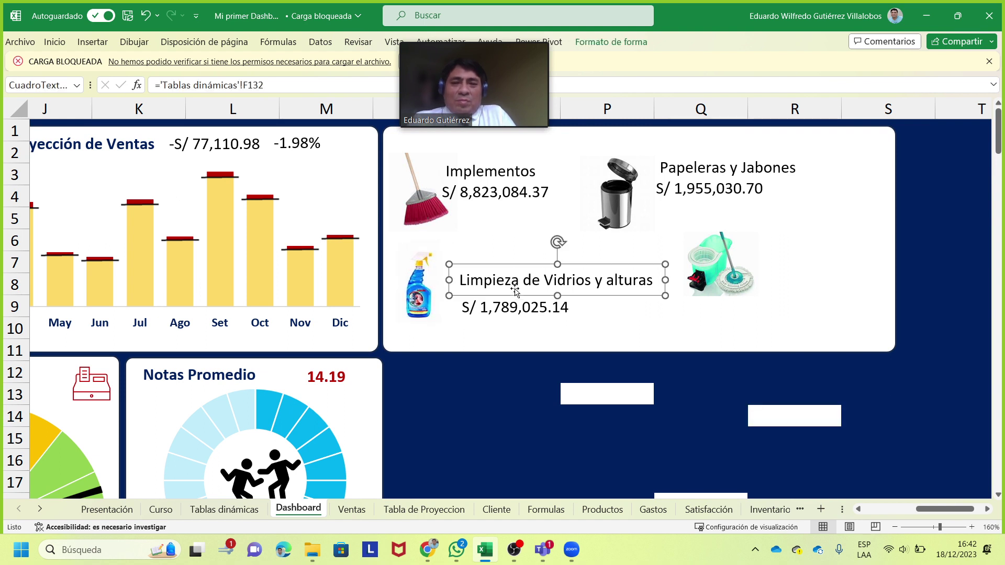
left_click(513, 310, "shift")
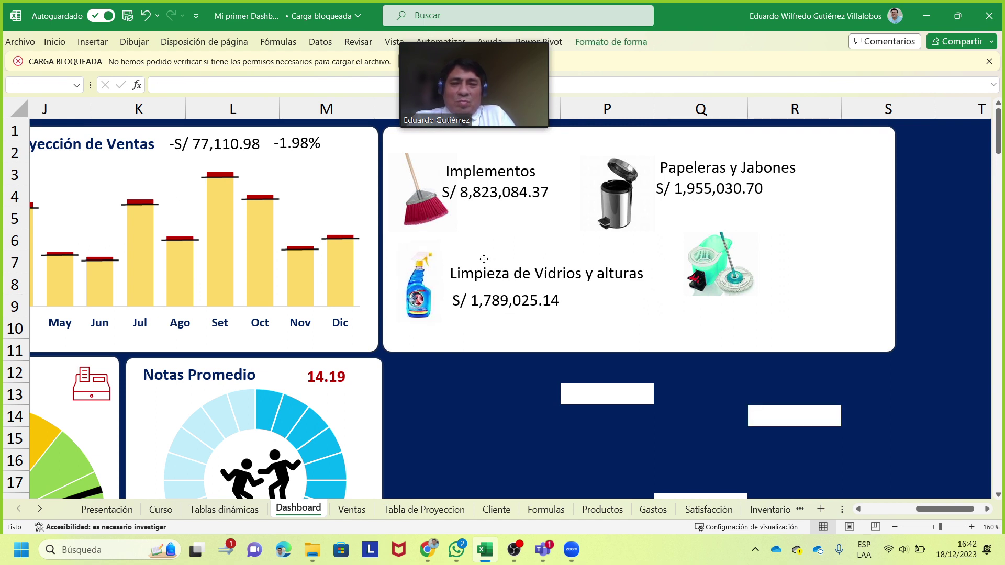
left_click_drag(493, 269, 484, 262)
left_click(641, 320)
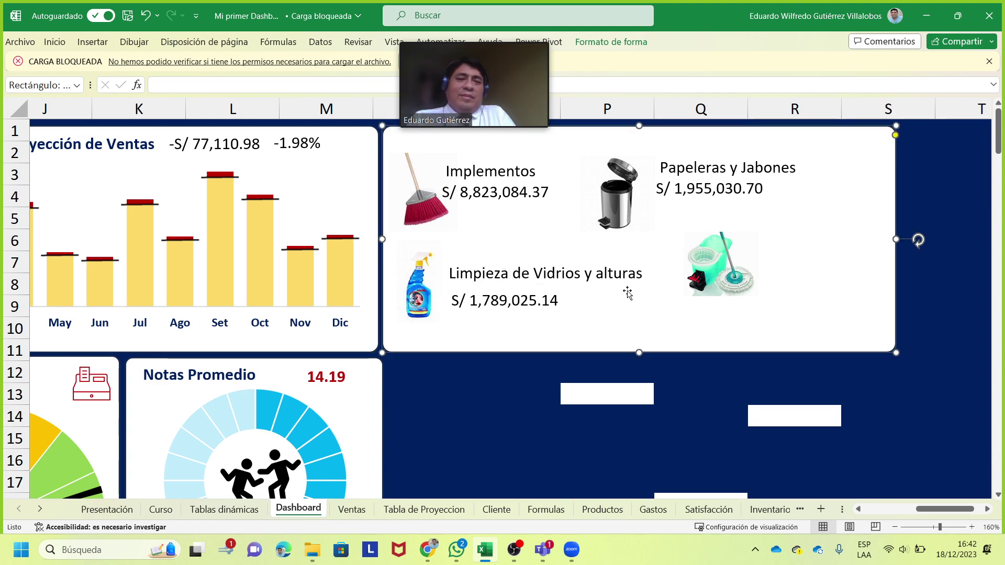
Wrap the title onto two centred lines and move the mop picture under the wastebasket
left_click(610, 273)
left_click_drag(655, 273, 593, 273)
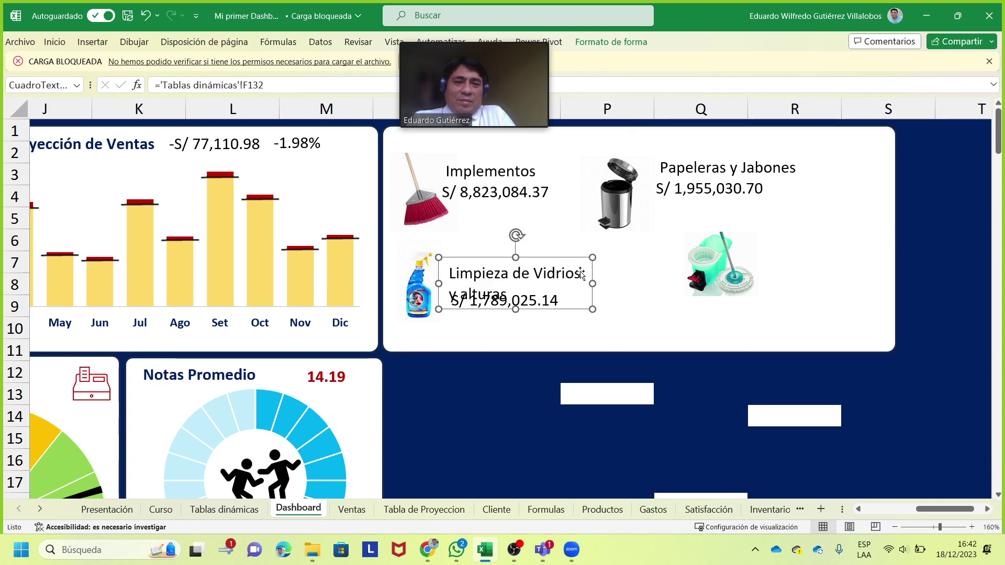
left_click_drag(500, 250, 494, 233)
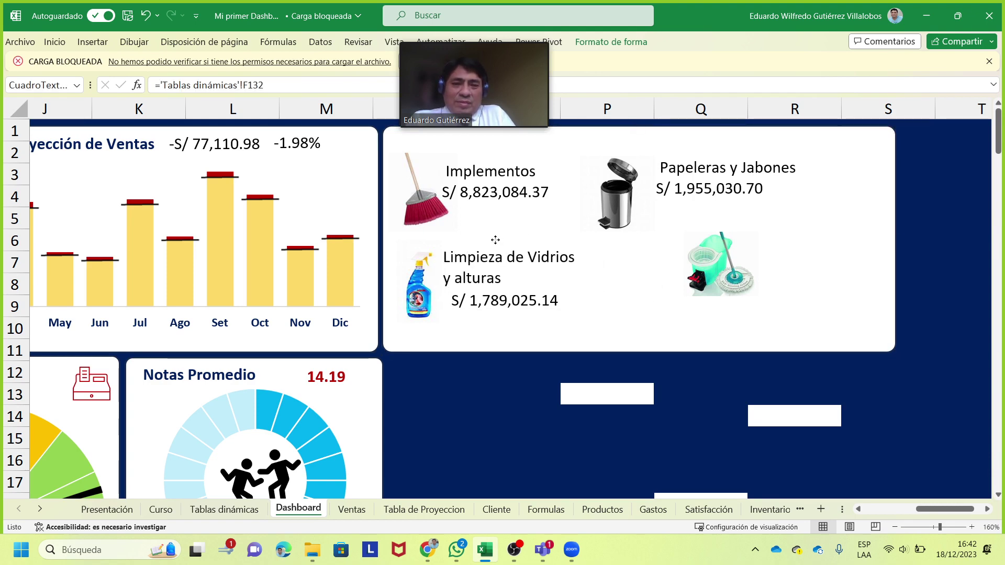
key("ctrl+shift+f")
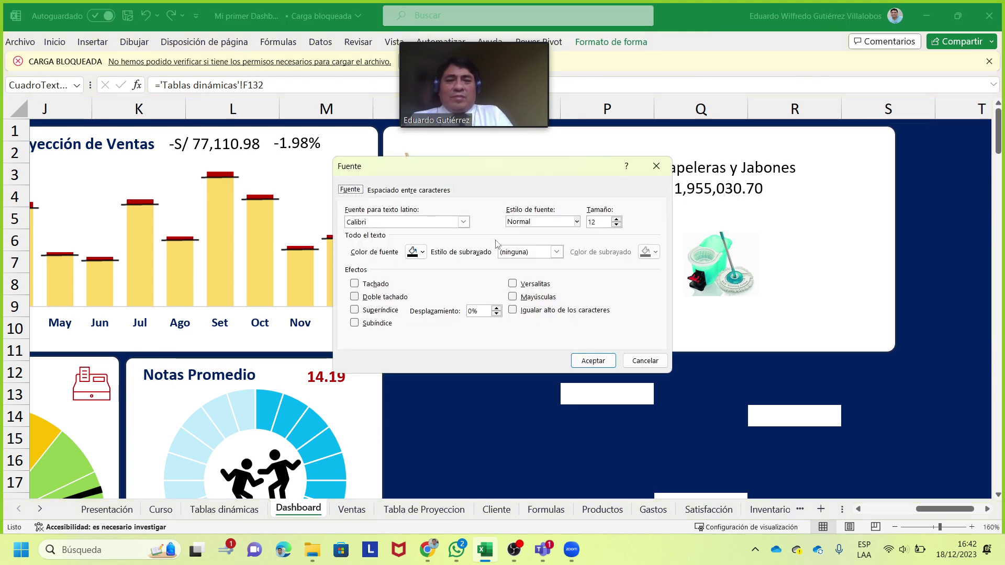
key("Escape")
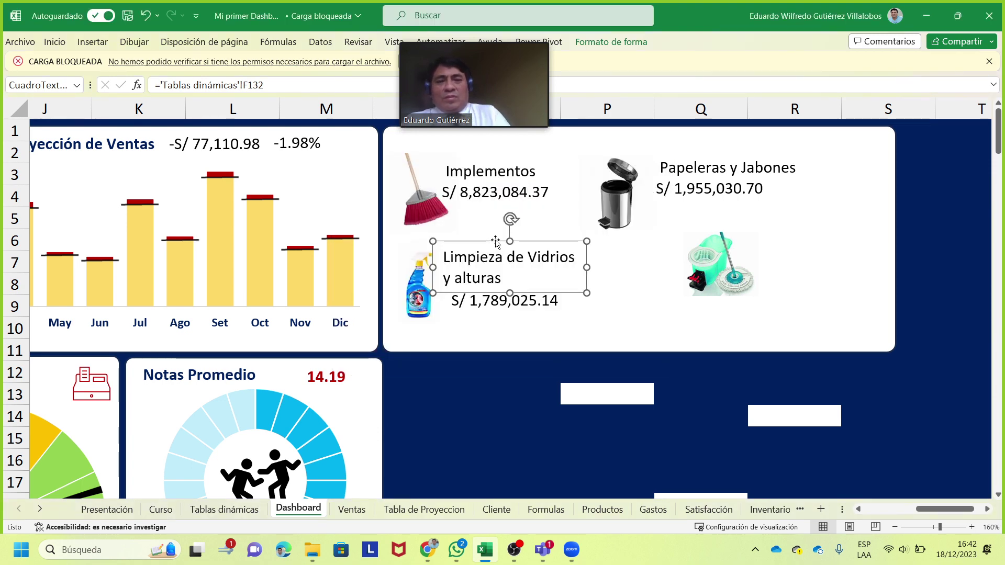
left_click(56, 42)
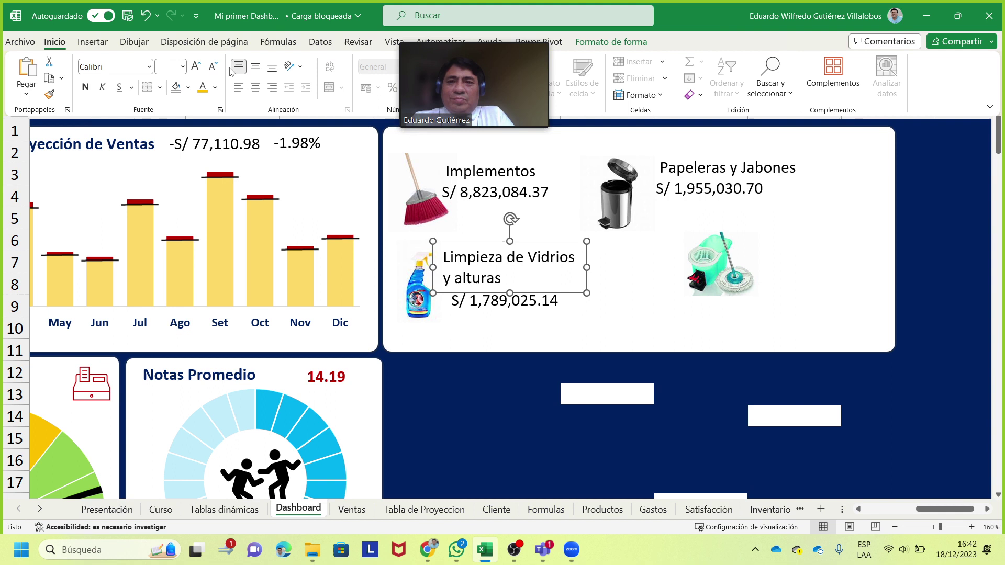
left_click(256, 88)
left_click(516, 321)
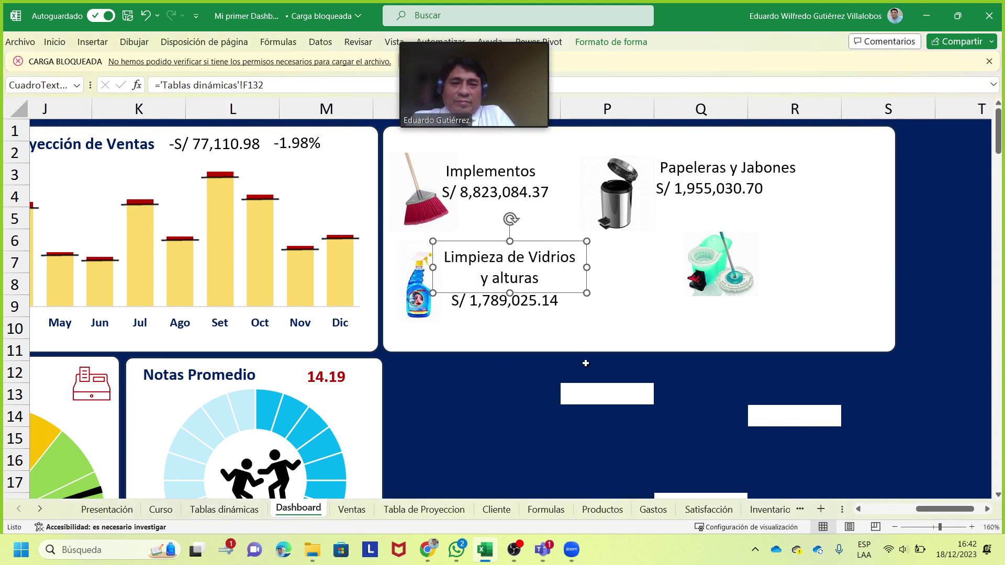
left_click_drag(715, 260, 626, 271)
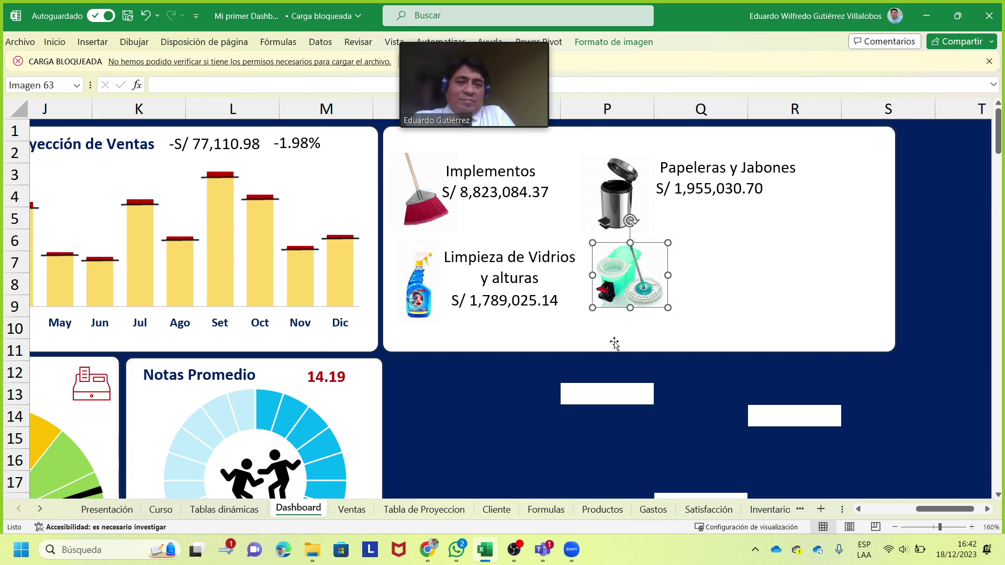
Duplicate the Papeleras y Jabones title and amount boxes beside the mop picture
left_click(732, 204)
left_click(729, 195, "shift")
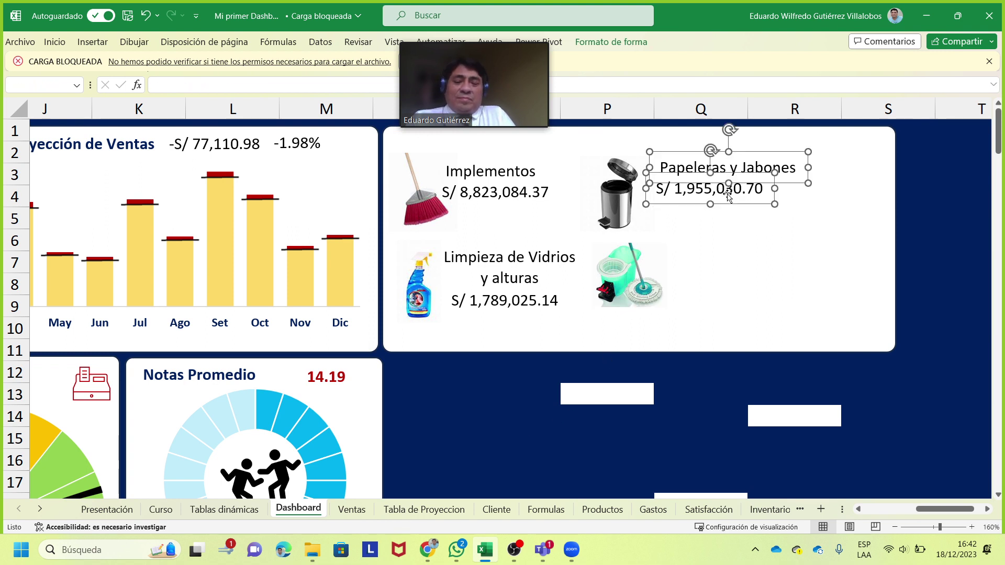
key("ctrl+d")
left_click_drag(758, 222, 758, 294)
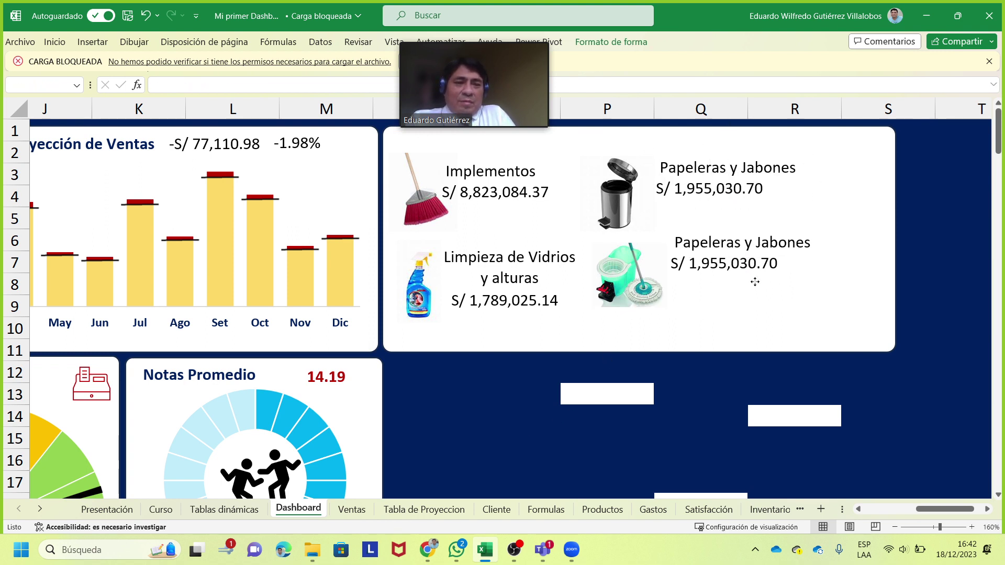
left_click(841, 219)
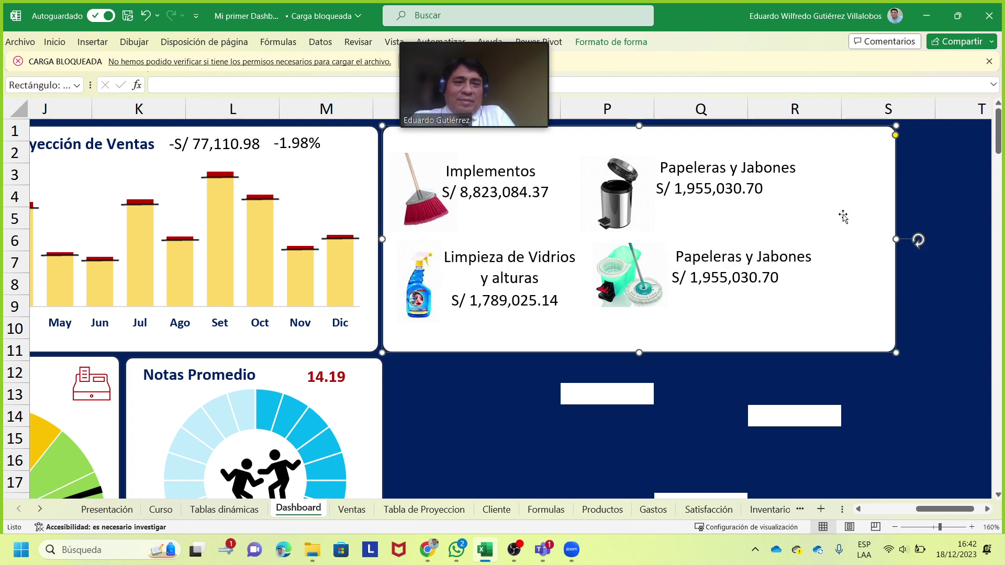
left_click(786, 257)
Relink the copies to F134 and G134, showing Pisos and S/ 3,250,796.68
left_click(292, 93)
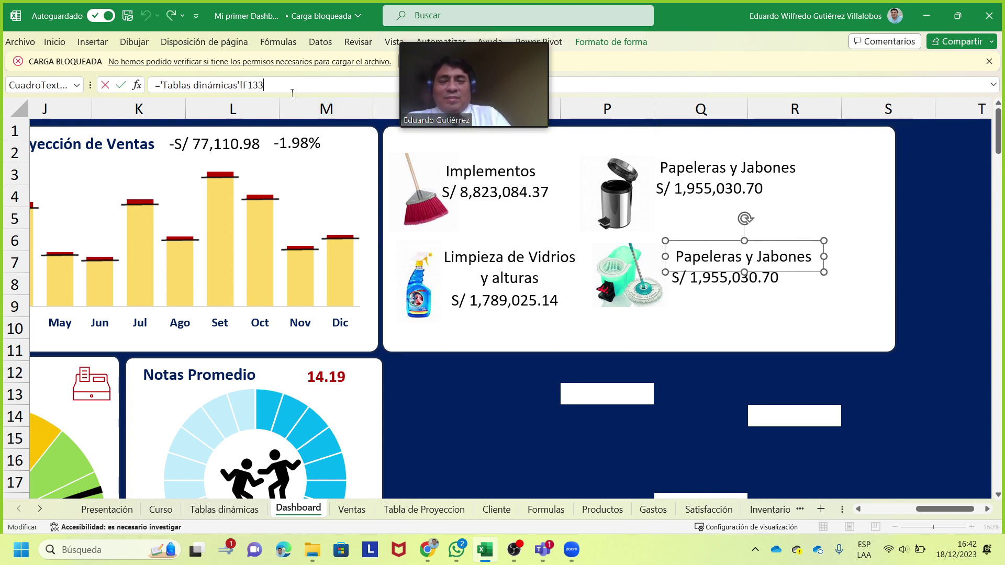
type("4")
key("Return")
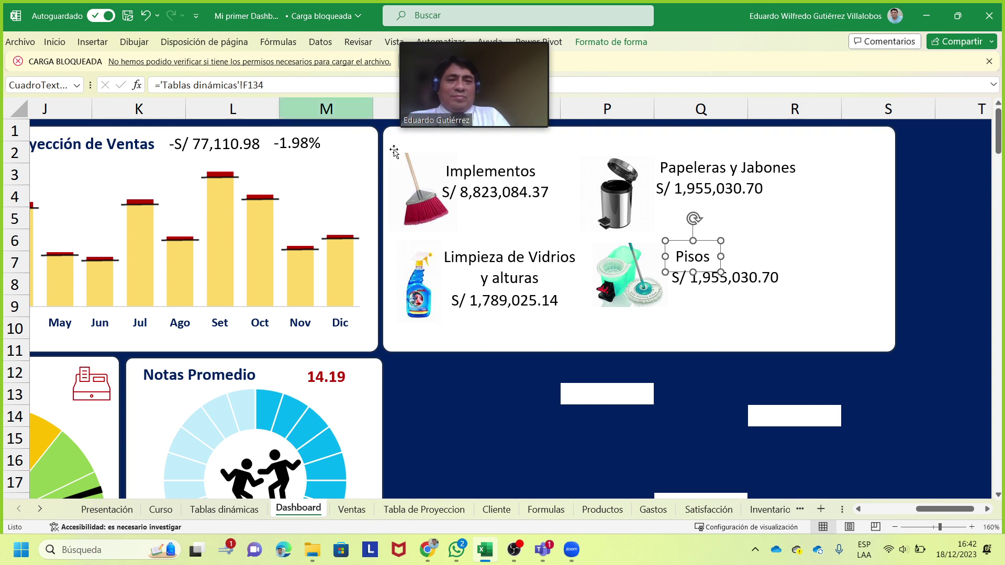
left_click(747, 285)
left_click(285, 88)
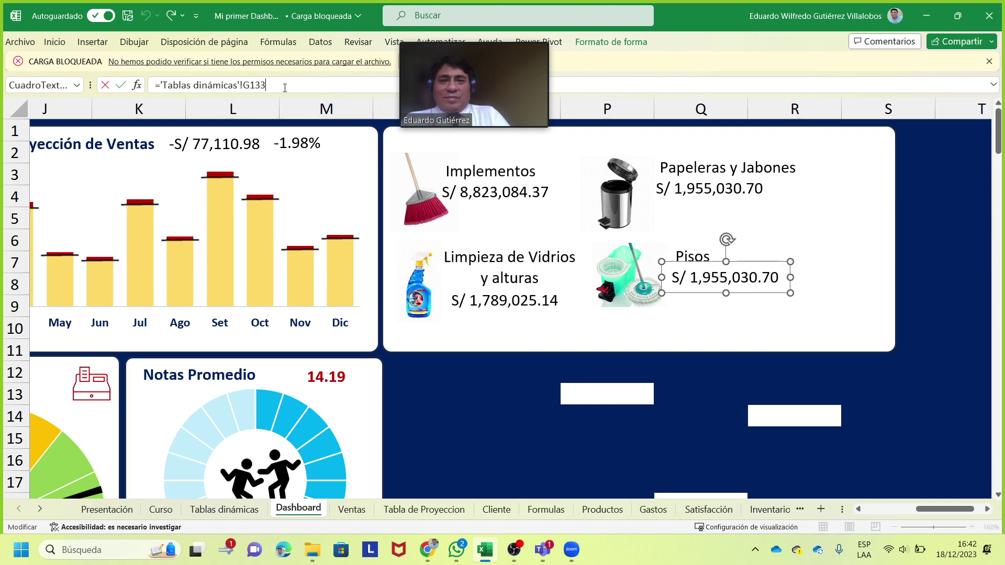
type("4")
key("Return")
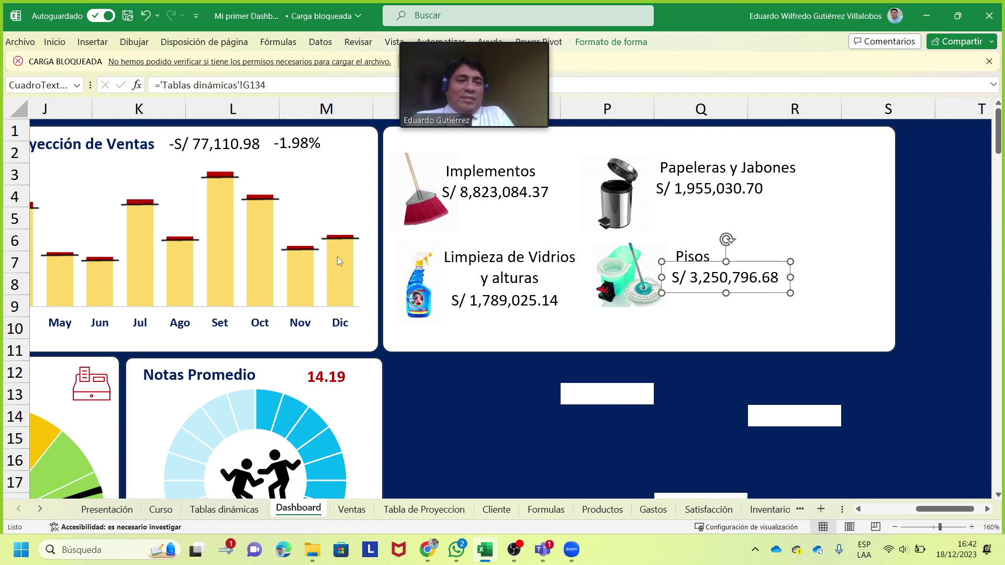
left_click(676, 405)
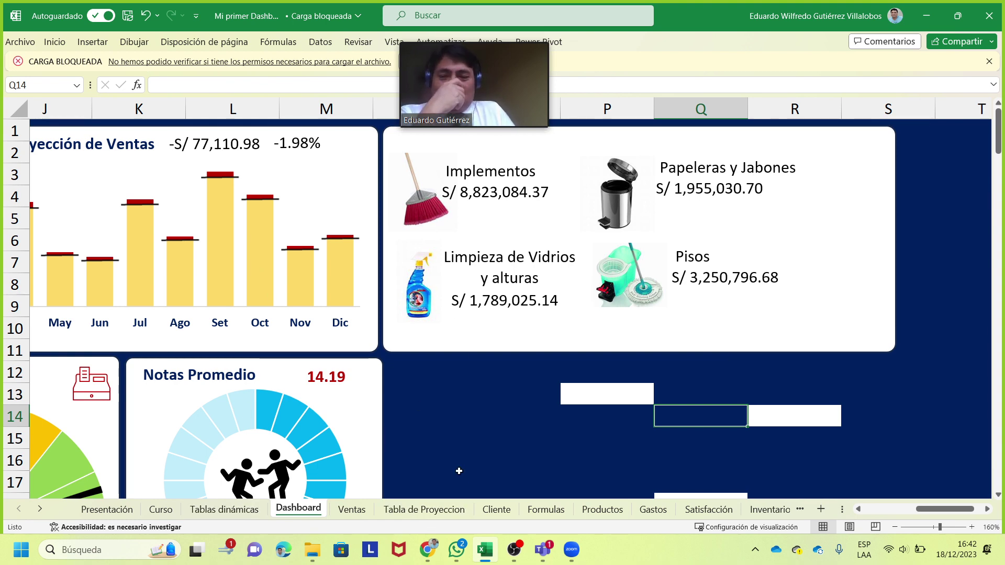
Scroll Productos to the Químicos de limpieza items and pick out the word Desinfectante
left_click(602, 508)
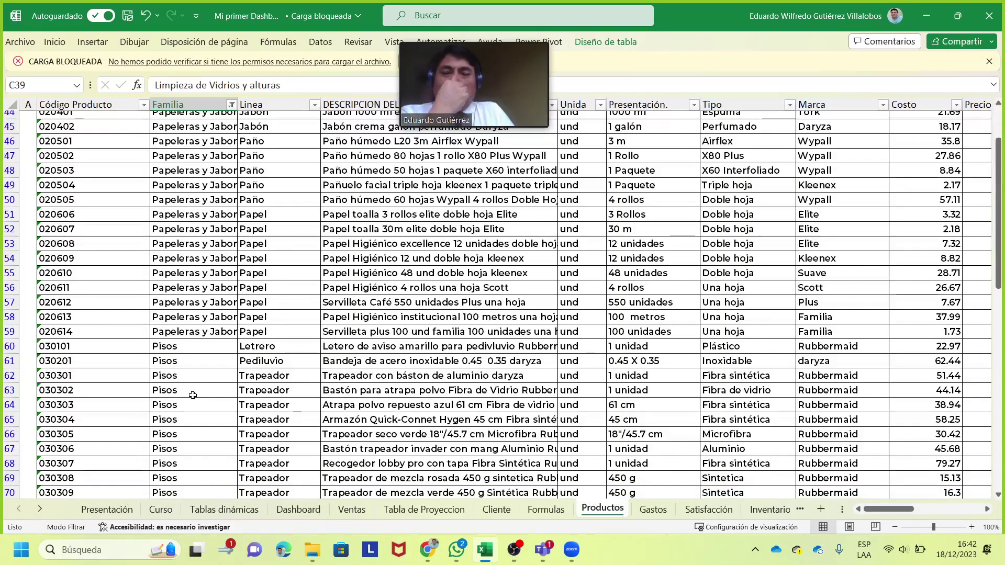
scroll(300, 365, "down", 5)
scroll(300, 365, "down", 4)
scroll(300, 365, "down", 4)
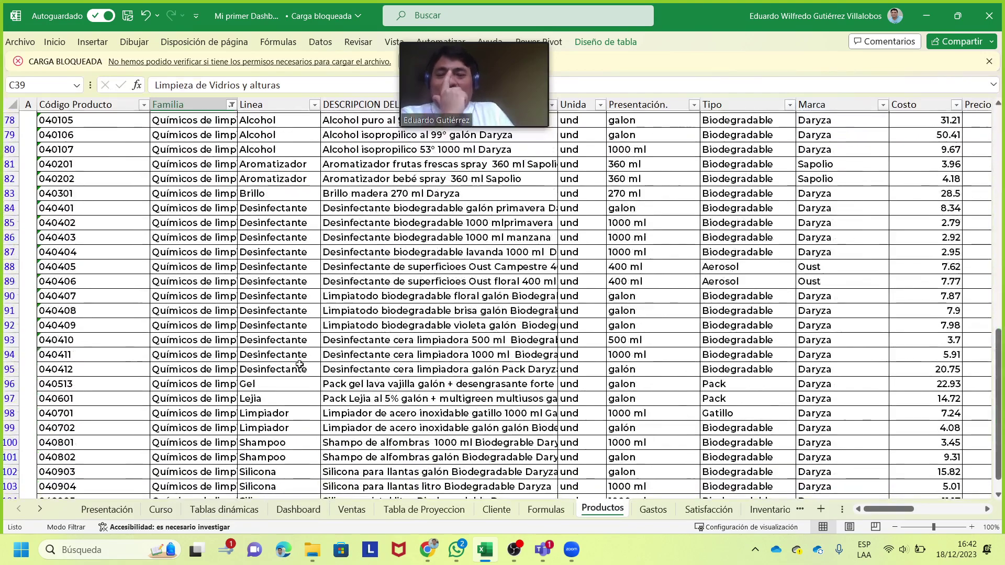
scroll(315, 352, "down", 2)
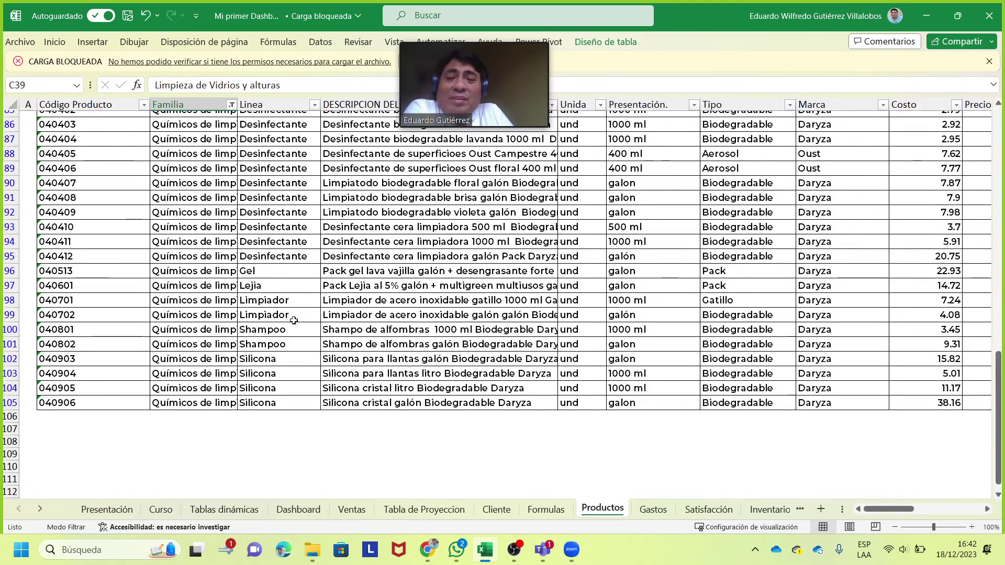
left_click(383, 289)
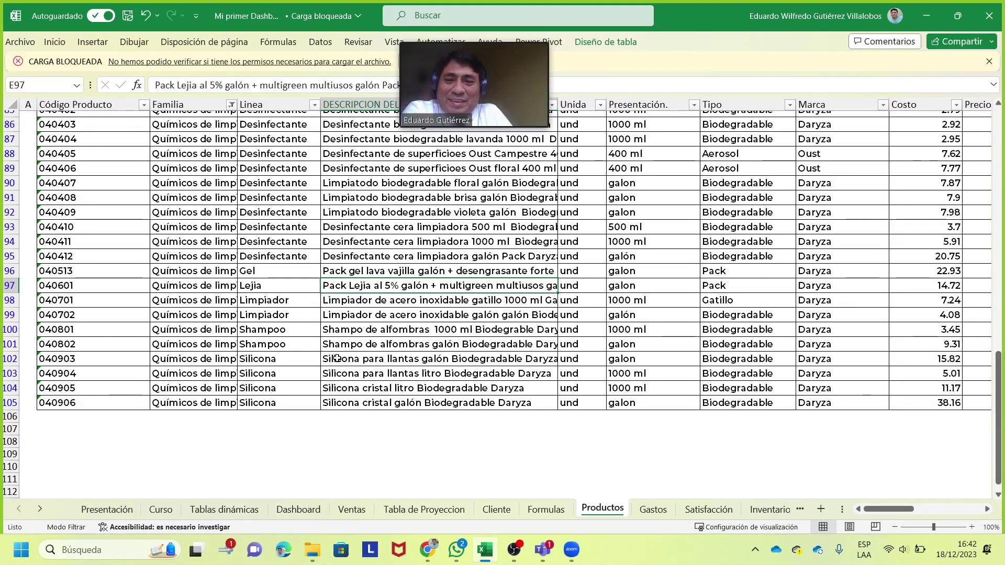
left_click(417, 170)
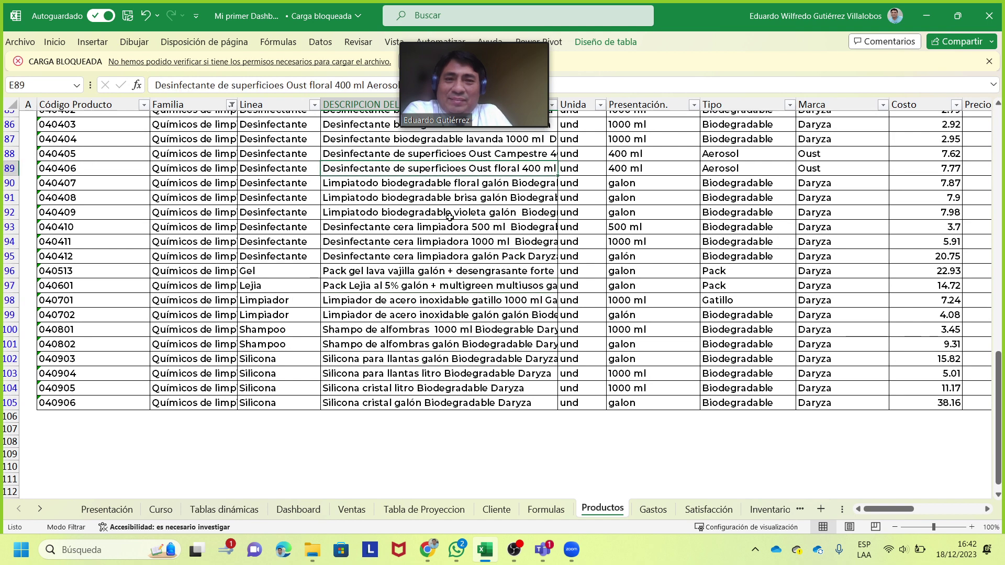
scroll(452, 242, "up", 1)
scroll(452, 243, "up", 1)
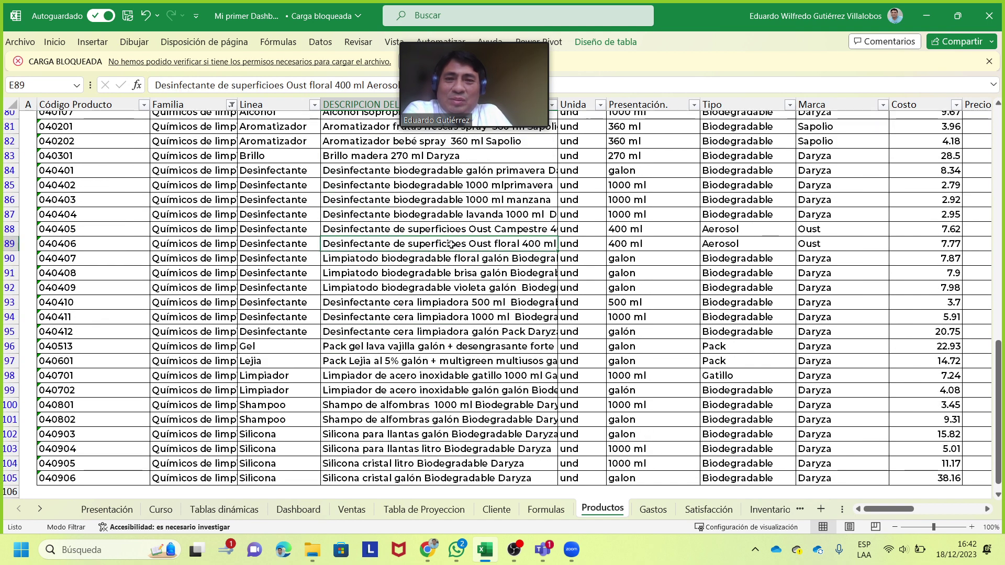
left_click(358, 184)
double_click(214, 85)
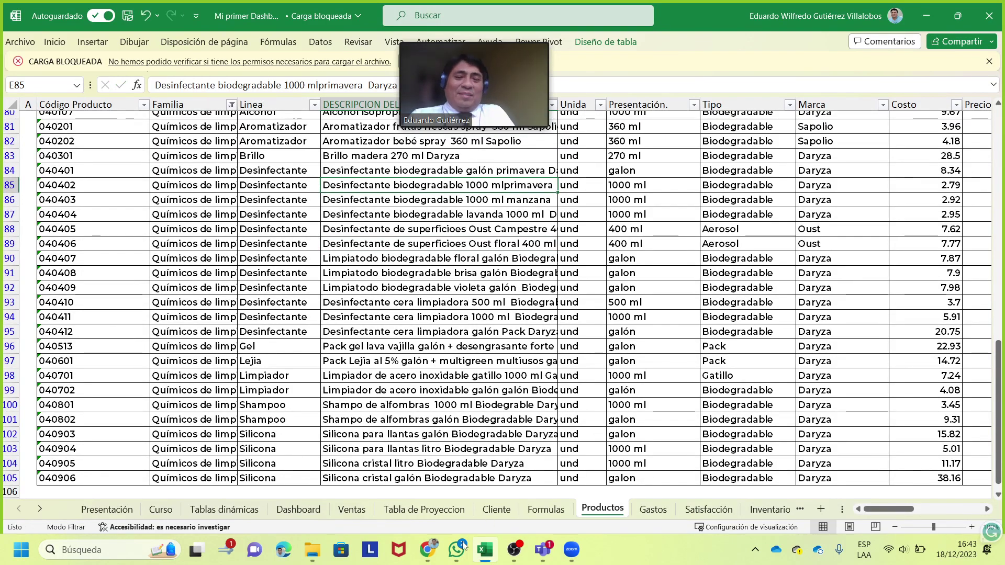
left_click(428, 550)
In the browser, replace the Yahoo Images search term trapeador with Desinfectante and run the search
left_click(480, 471)
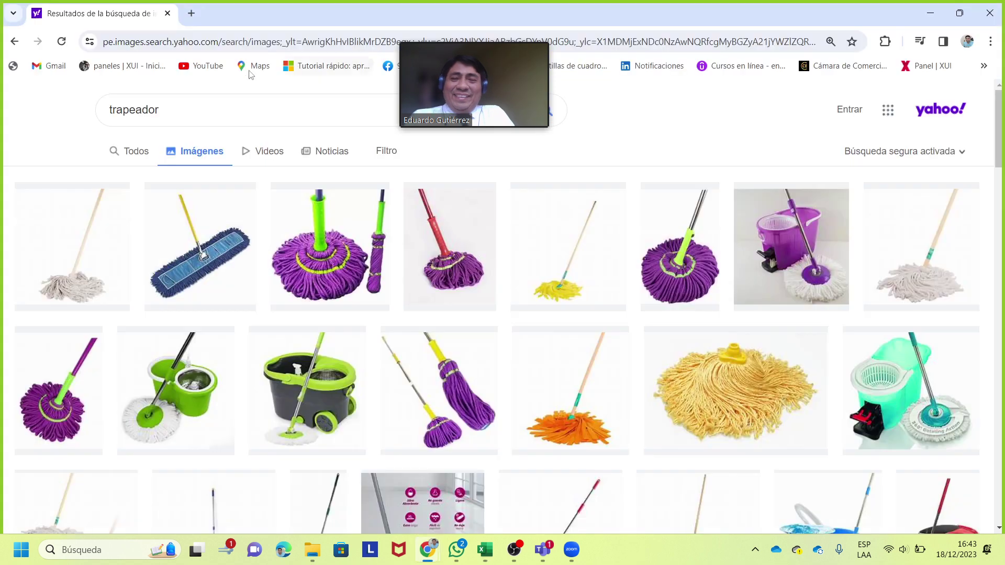
left_click_drag(160, 111, 59, 115)
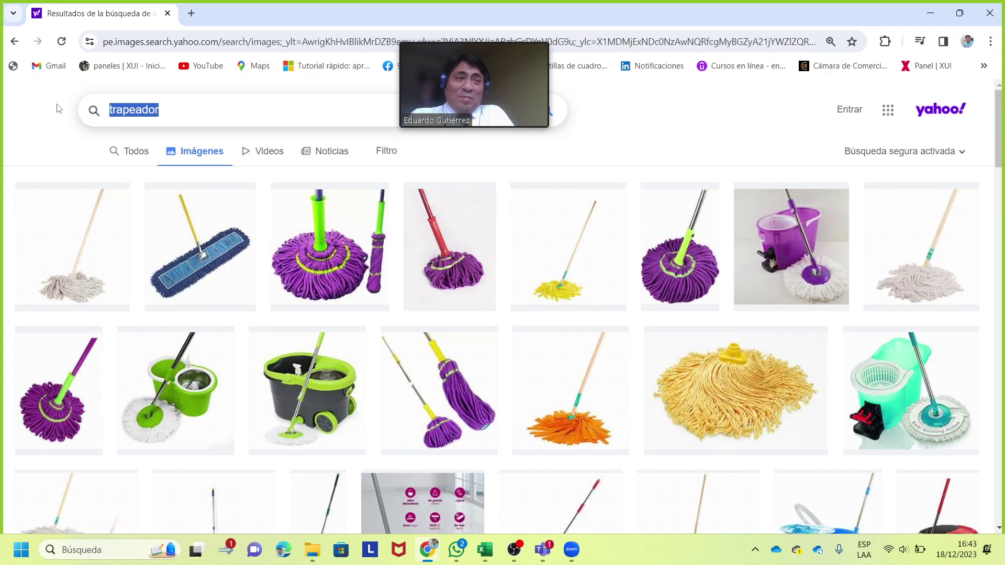
type("Desinfectante")
key("Return")
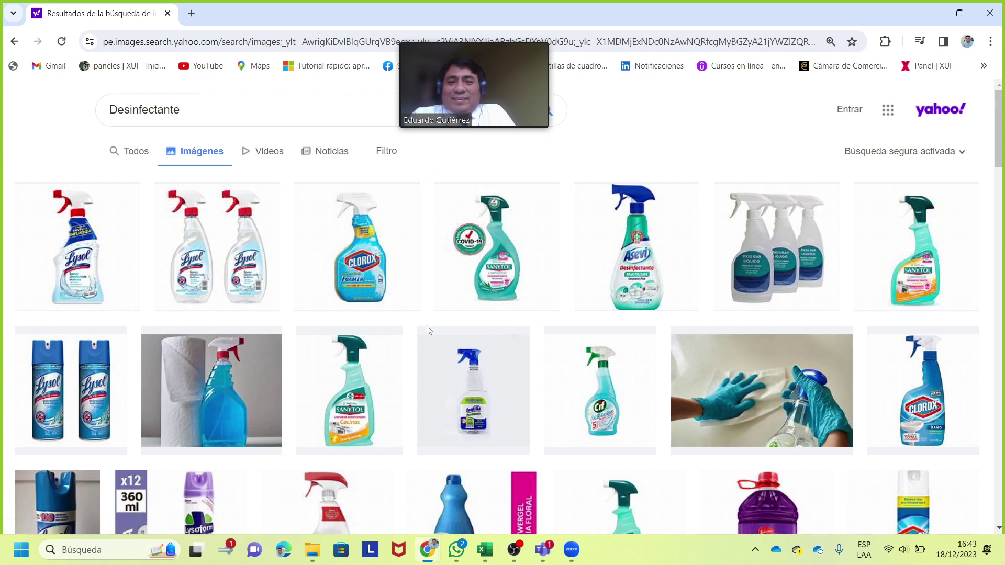
Copy the spray bottle with paper towels image and minimize Chrome to return to Excel
right_click(237, 376)
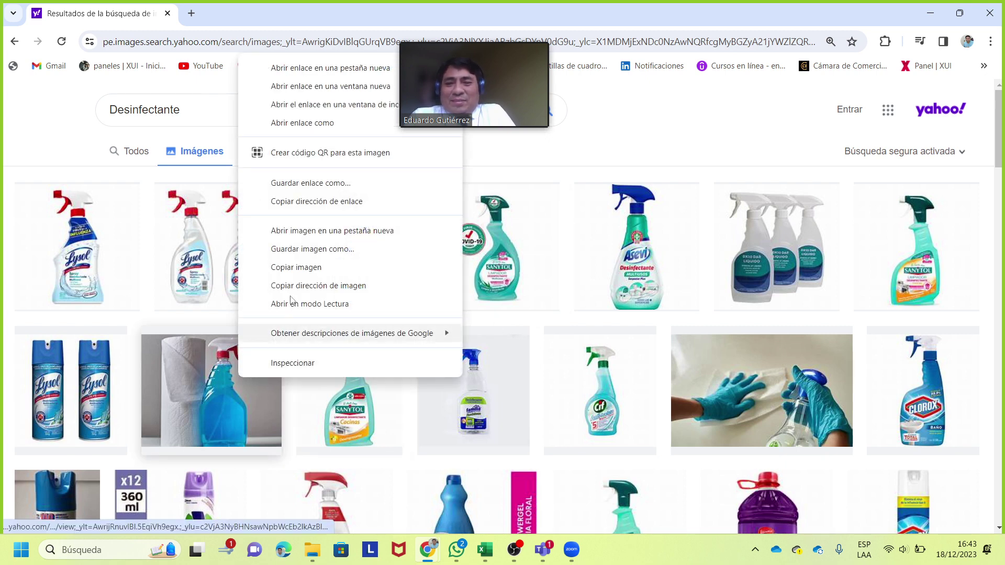
left_click(310, 269)
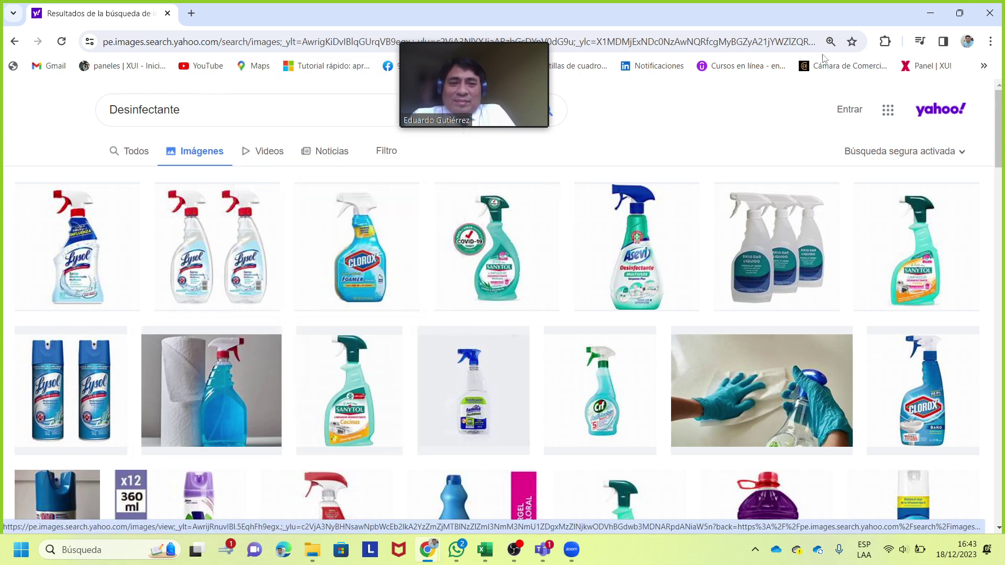
left_click(931, 15)
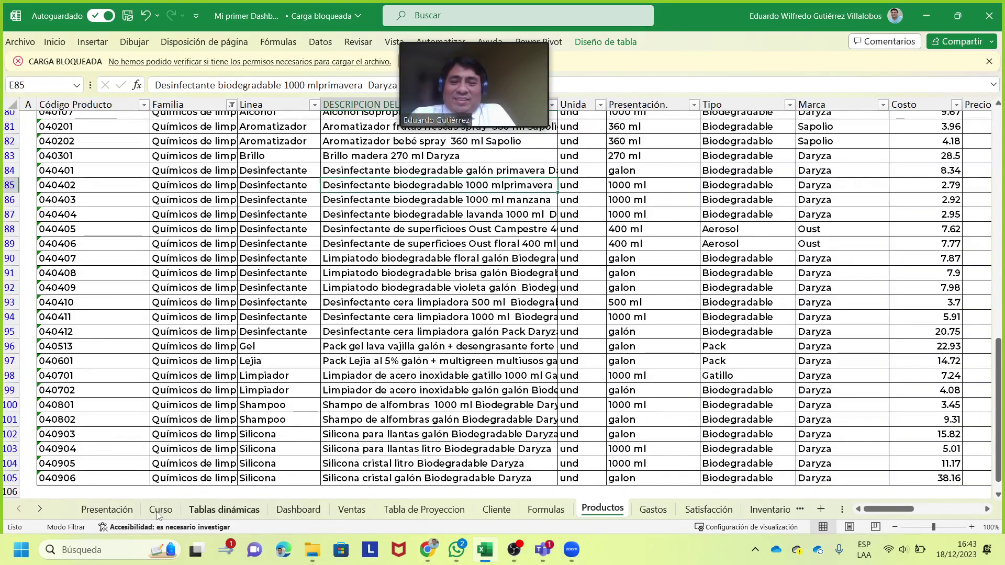
Paste the Desinfectante picture at Q12 on the Dashboard, shrink it and move it up
left_click(217, 510)
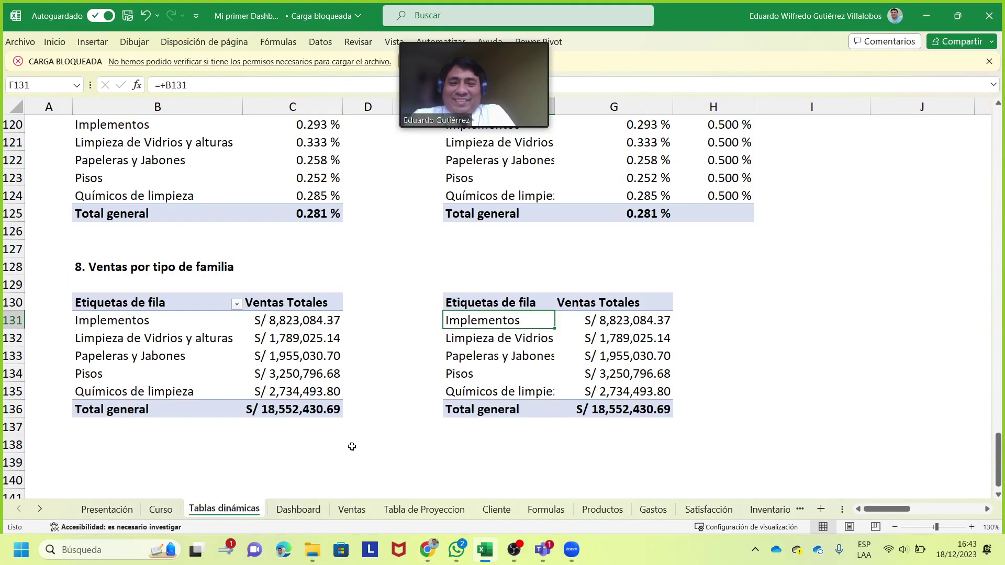
left_click(299, 511)
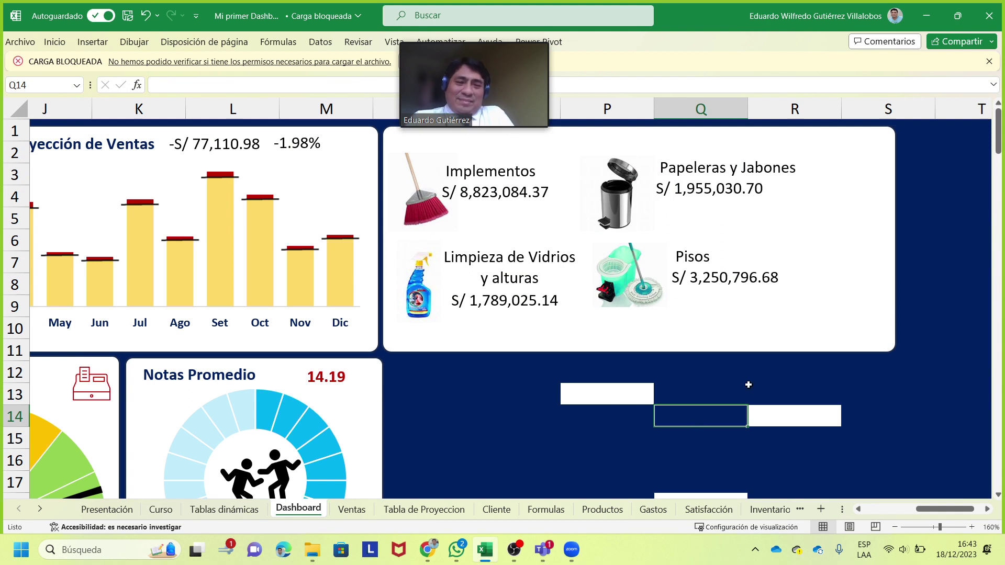
left_click(713, 373)
key("ctrl+v")
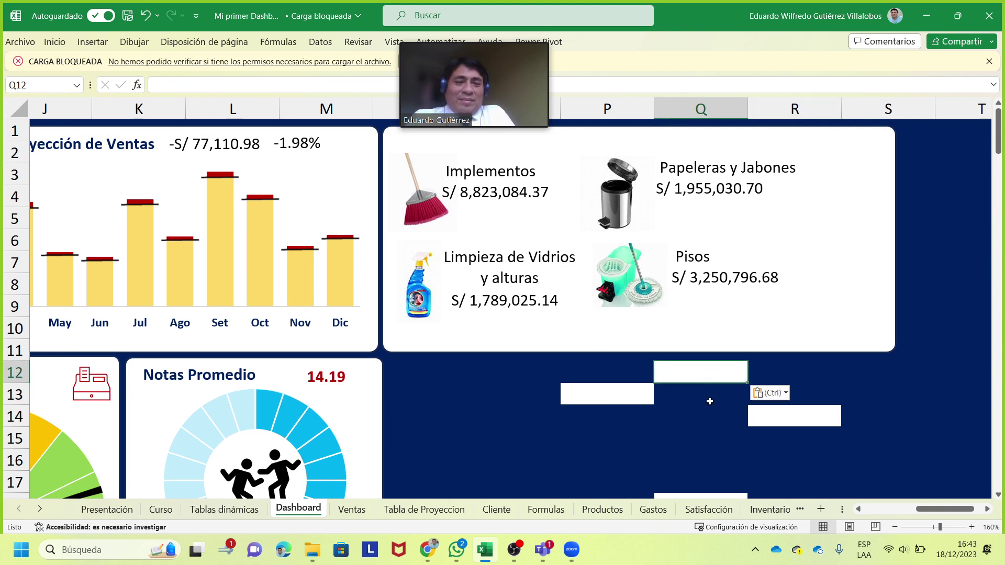
left_click(777, 407)
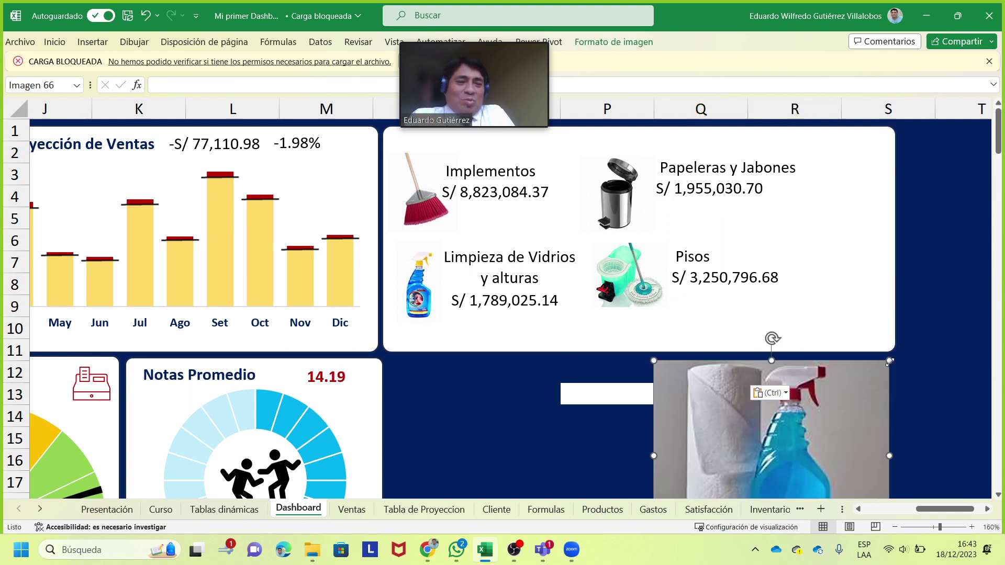
left_click_drag(889, 361, 778, 452)
left_click_drag(725, 473, 745, 362)
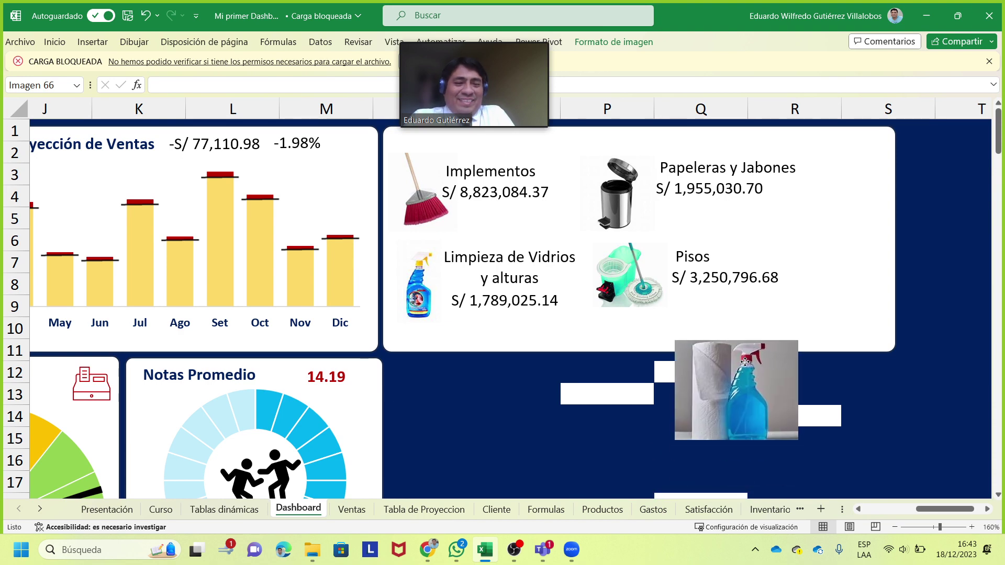
Crop off the paper towel, place the bottle beside Pisos, and clear the white placeholder cells
left_click(613, 42)
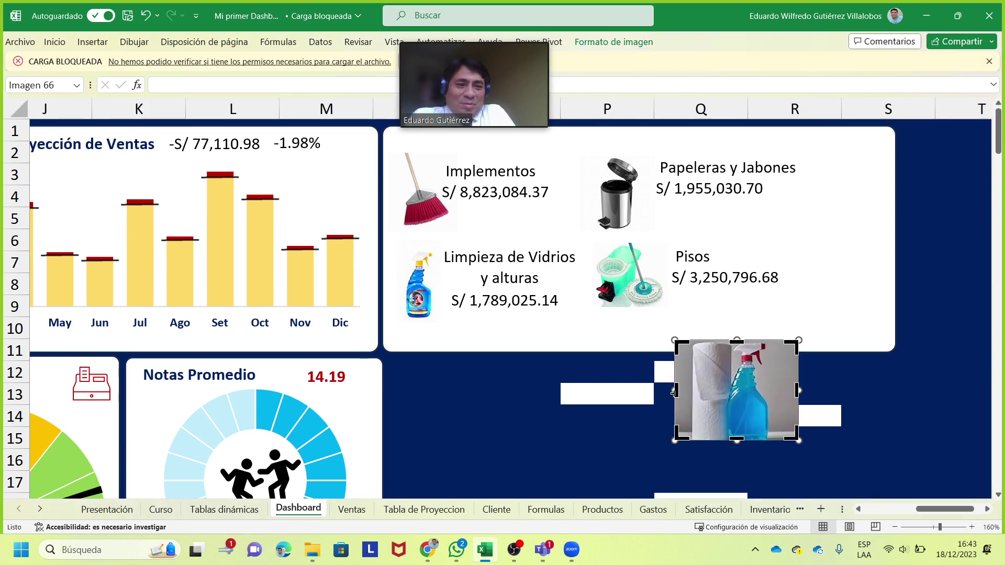
left_click_drag(676, 391, 720, 389)
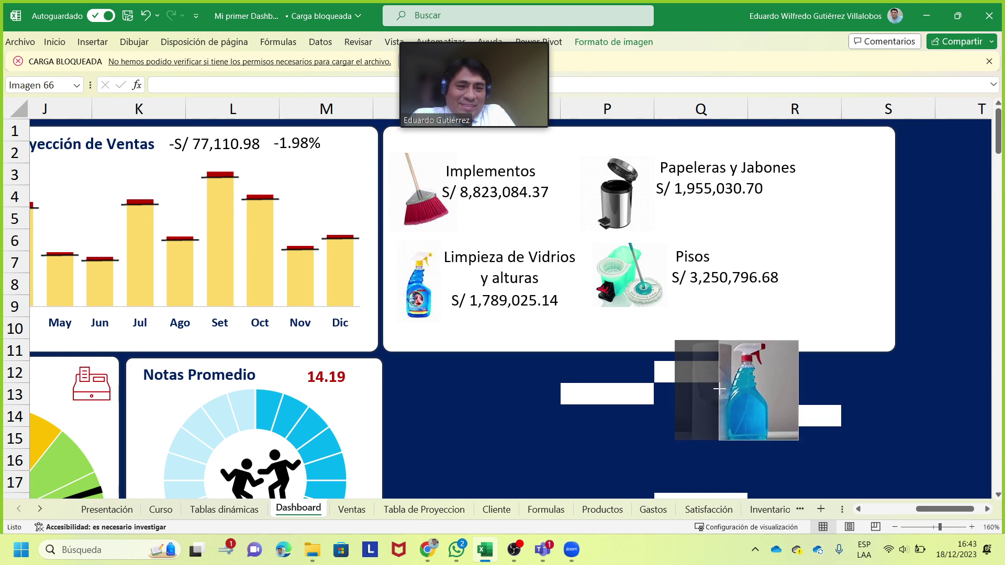
left_click_drag(759, 390, 826, 284)
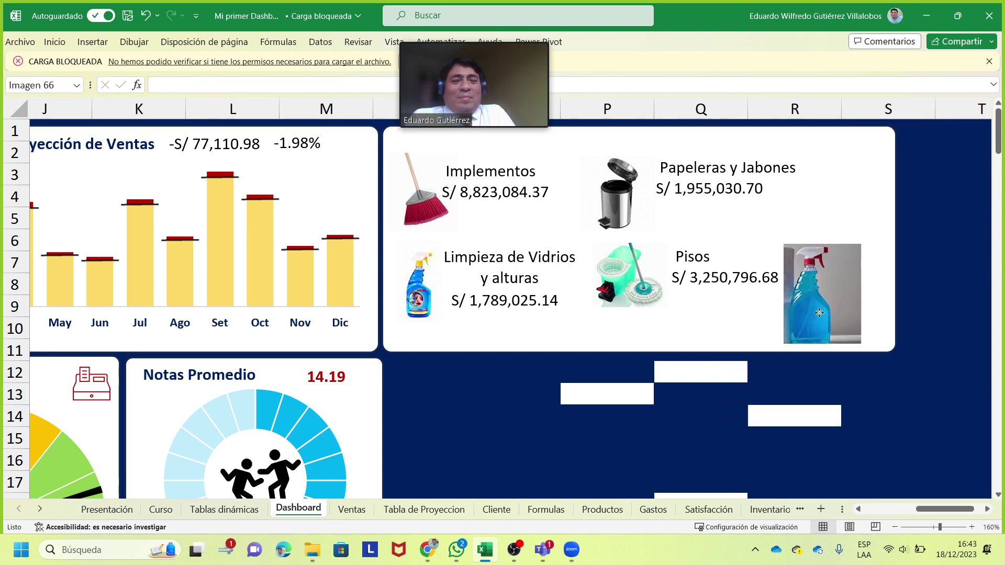
left_click(474, 421)
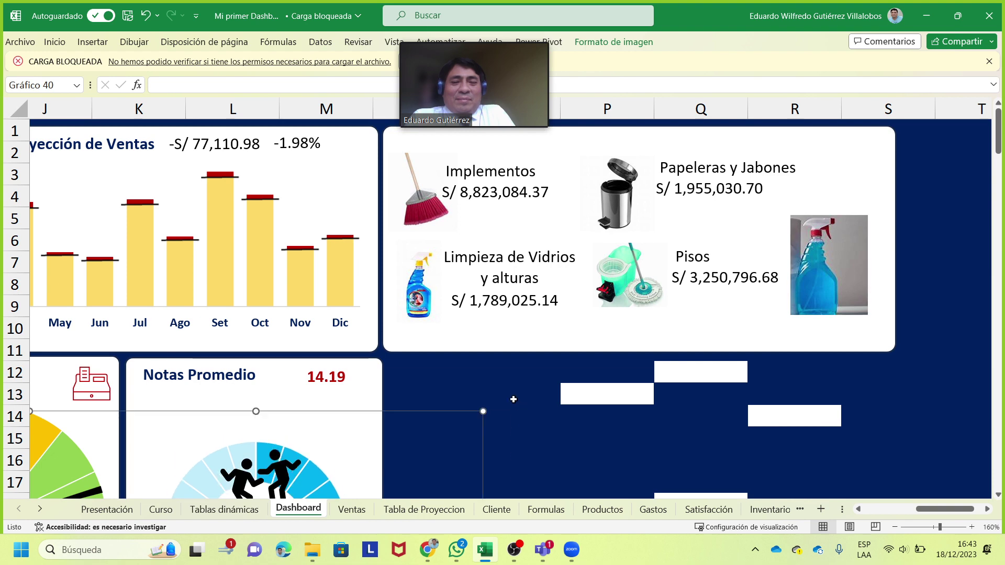
mouse_move(512, 395)
left_mouse_down()
mouse_move(832, 449)
mouse_move(832, 429)
left_mouse_up()
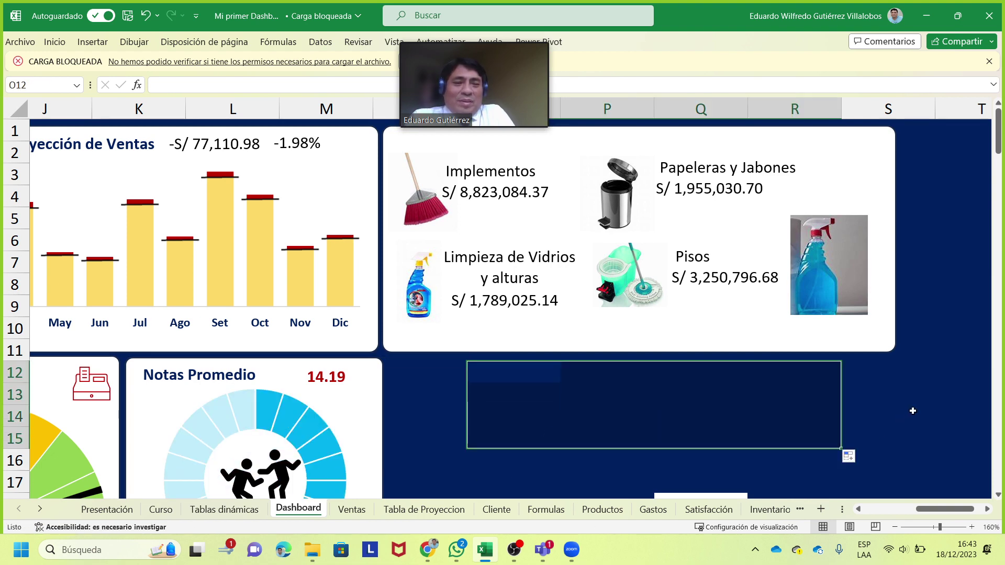
Select the family title and total boxes and enter a new font size
left_click(911, 413)
left_click(499, 179)
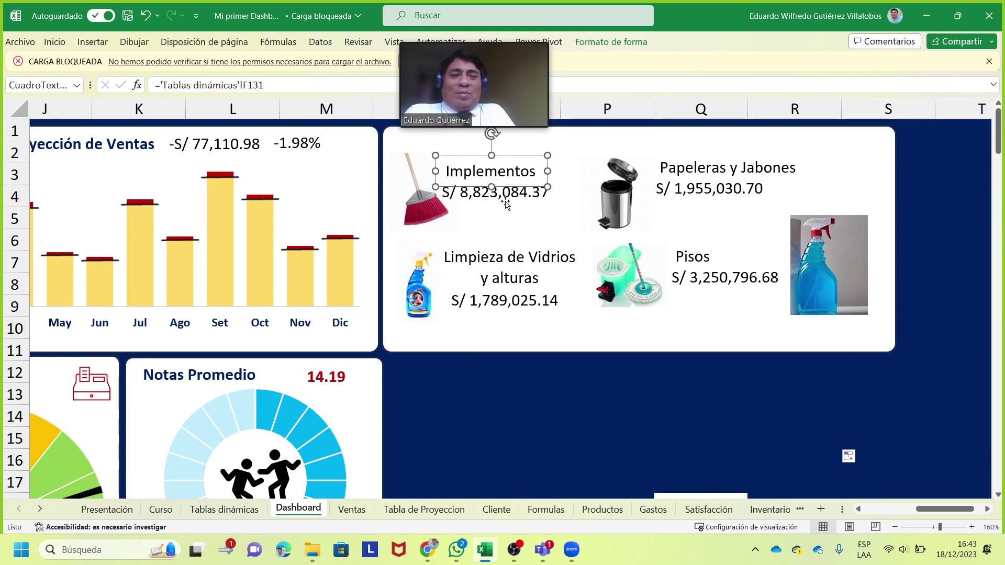
left_click(502, 202, "shift")
left_click(513, 260, "shift")
left_click(508, 298, "shift")
left_click(710, 278, "shift")
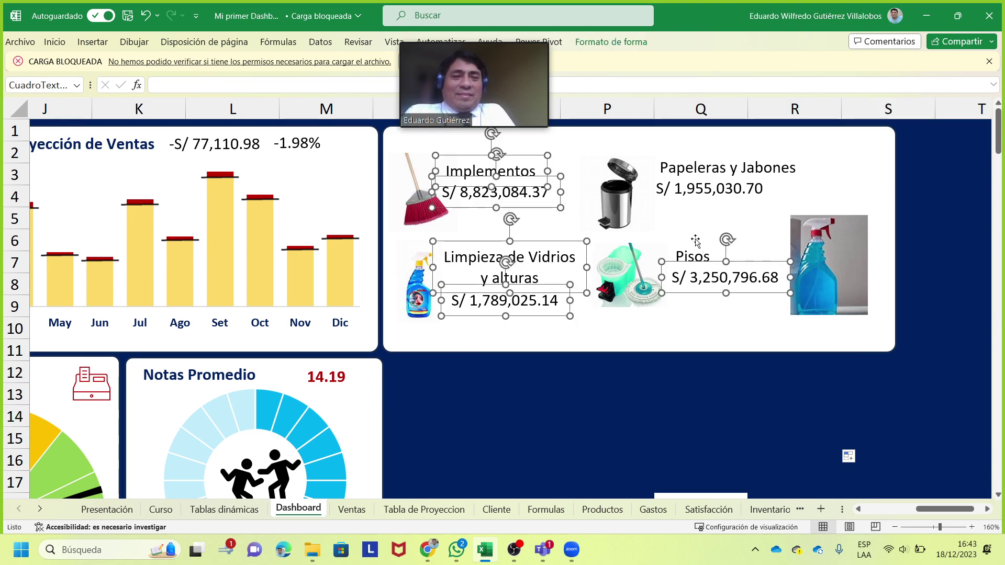
left_click(689, 177, "shift")
left_click(689, 195, "shift")
left_click(690, 255, "shift")
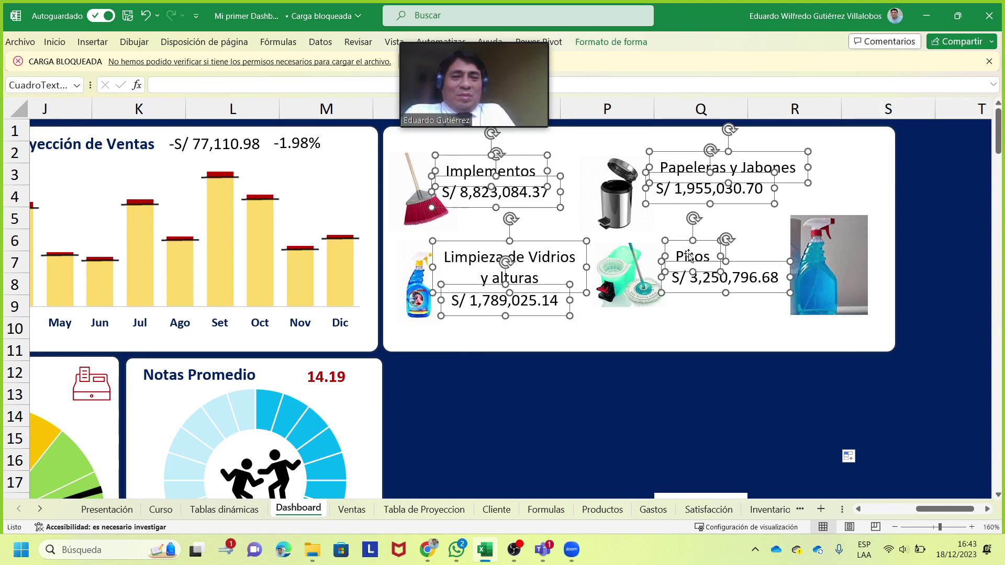
left_click(53, 44)
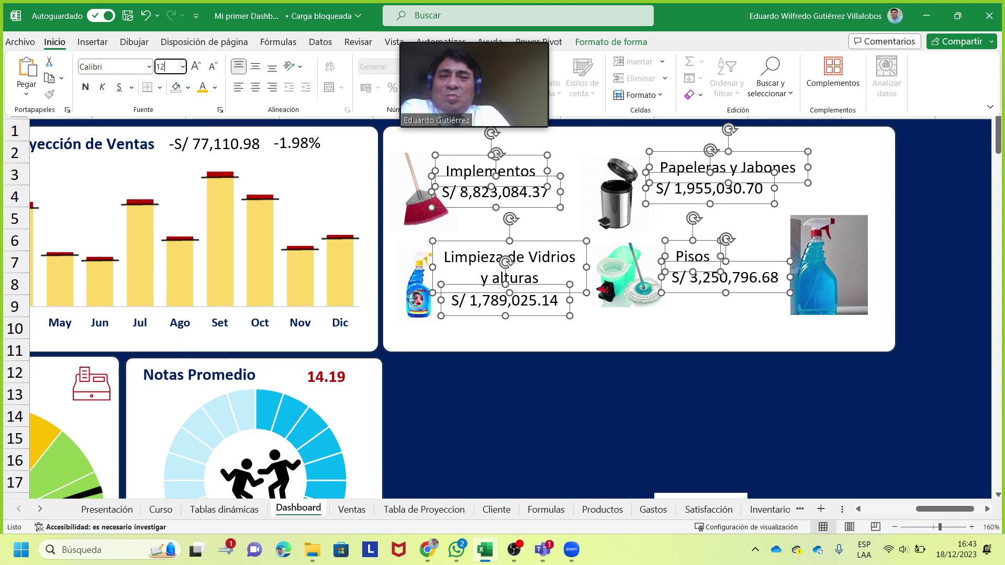
type("2")
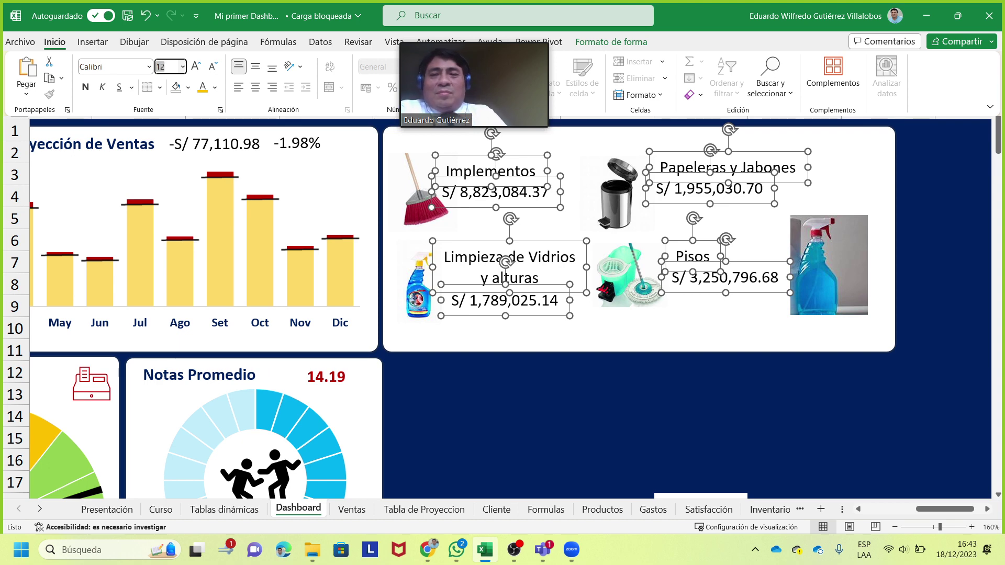
key("Return")
Reselect all the name and total boxes for Implementos, Limpieza de Vidrios, Pisos and Papeleras y Jabones
left_click(570, 432)
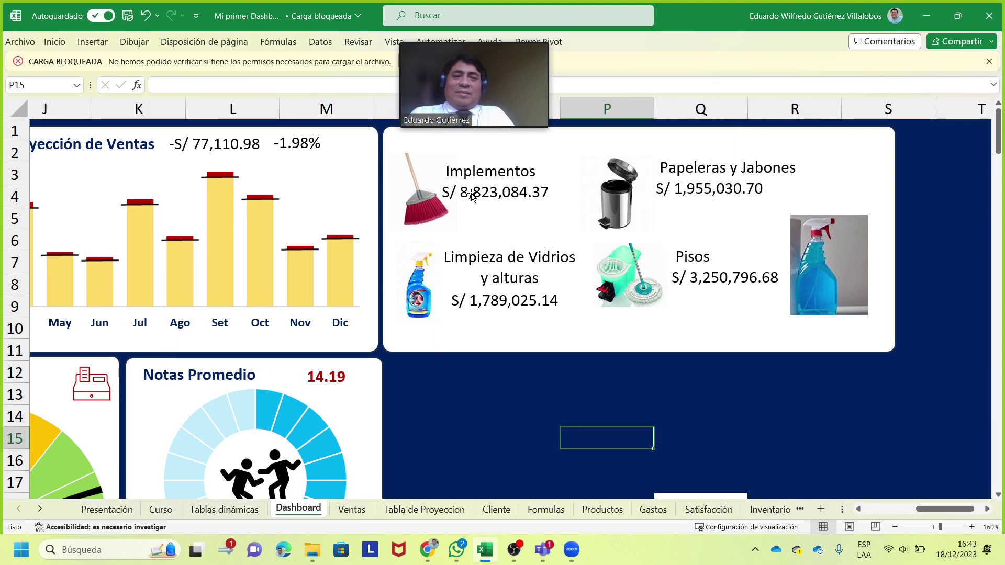
left_click(488, 176)
left_click(490, 192, "shift")
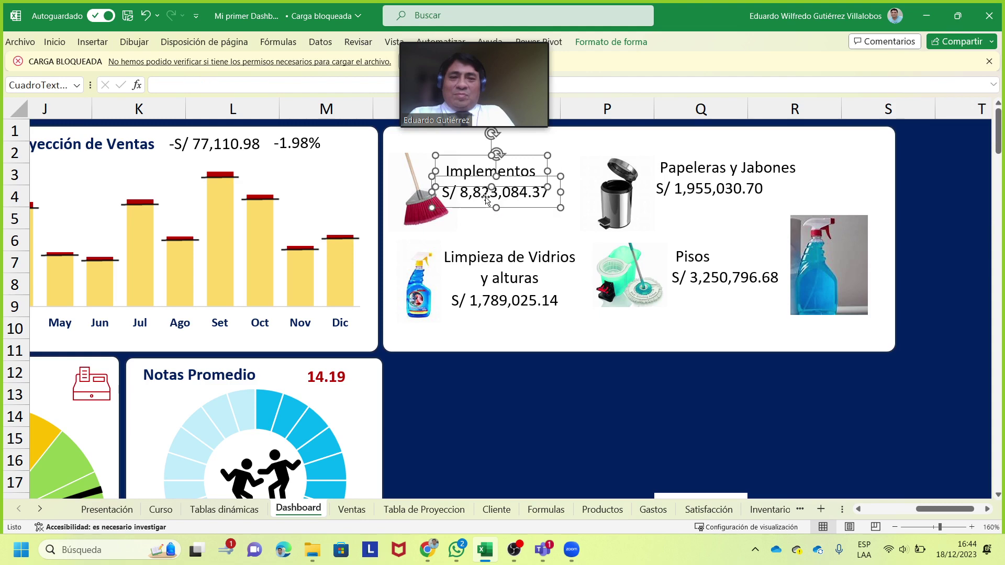
left_click(55, 41)
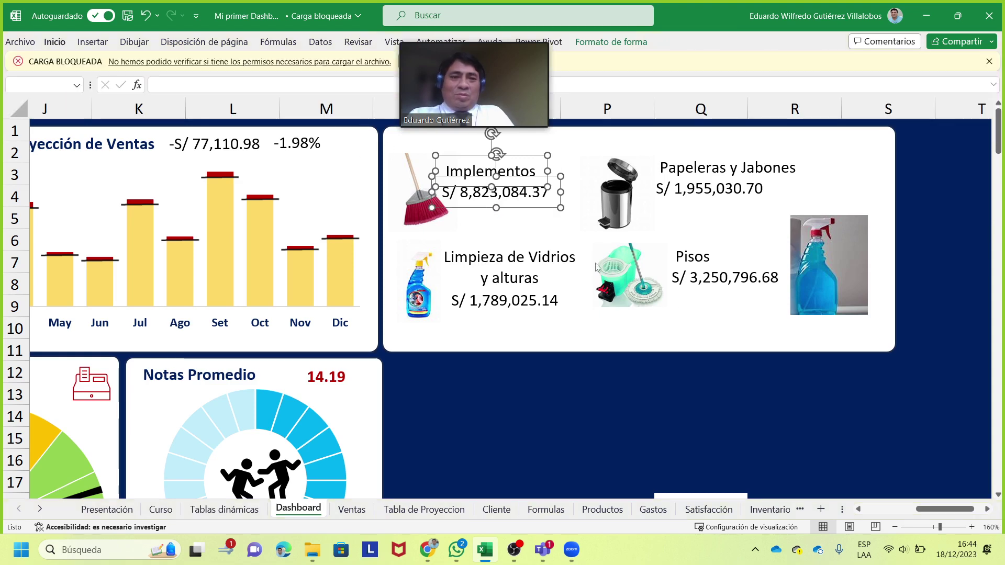
left_click(513, 372)
left_click(490, 172)
left_click(497, 196, "shift")
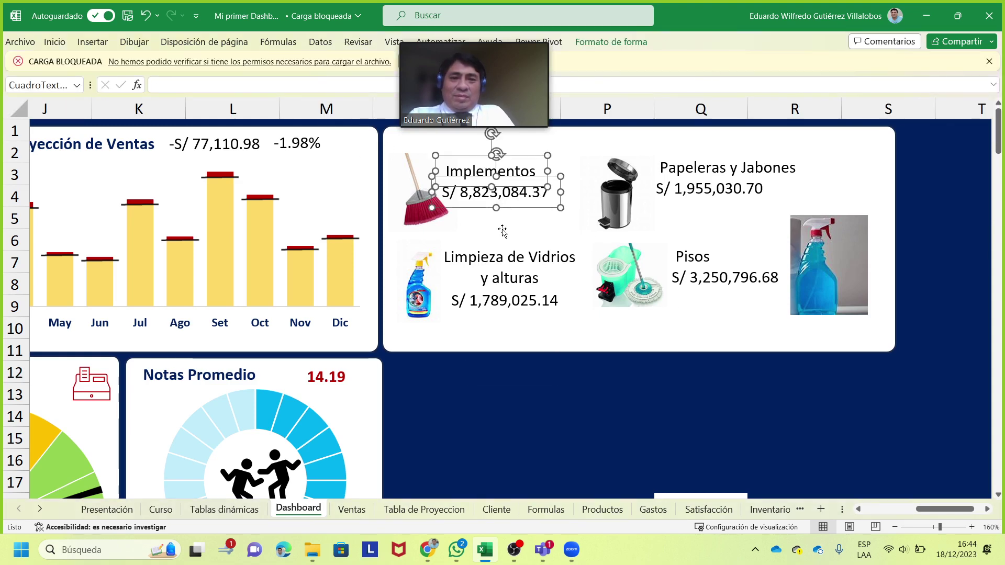
left_click(504, 261, "shift")
left_click(515, 306, "shift")
left_click(716, 285, "shift")
left_click(693, 257, "shift")
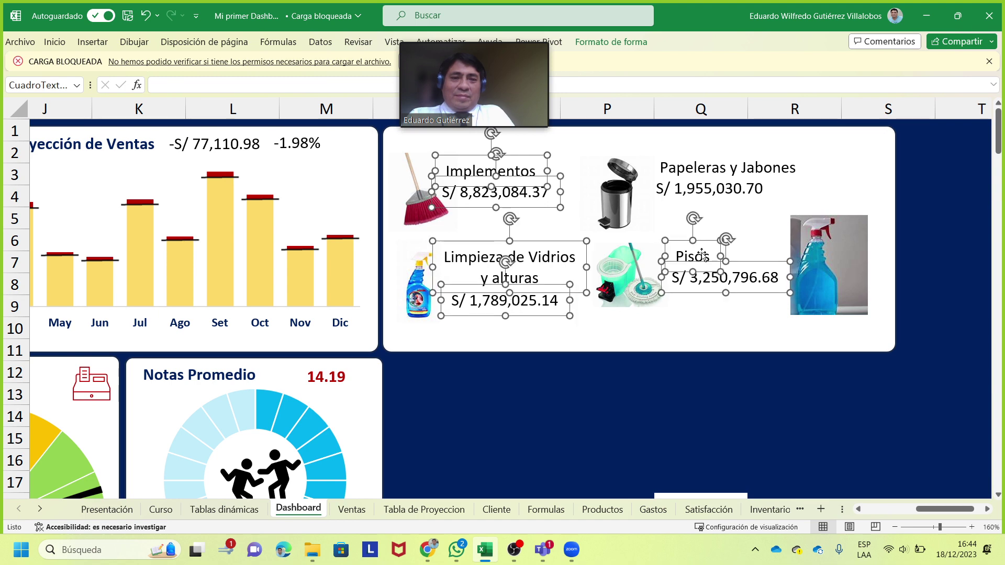
left_click(710, 189, "shift")
left_click(727, 167, "shift")
Apply font size 10 to the selected family labels and totals
left_click(54, 42)
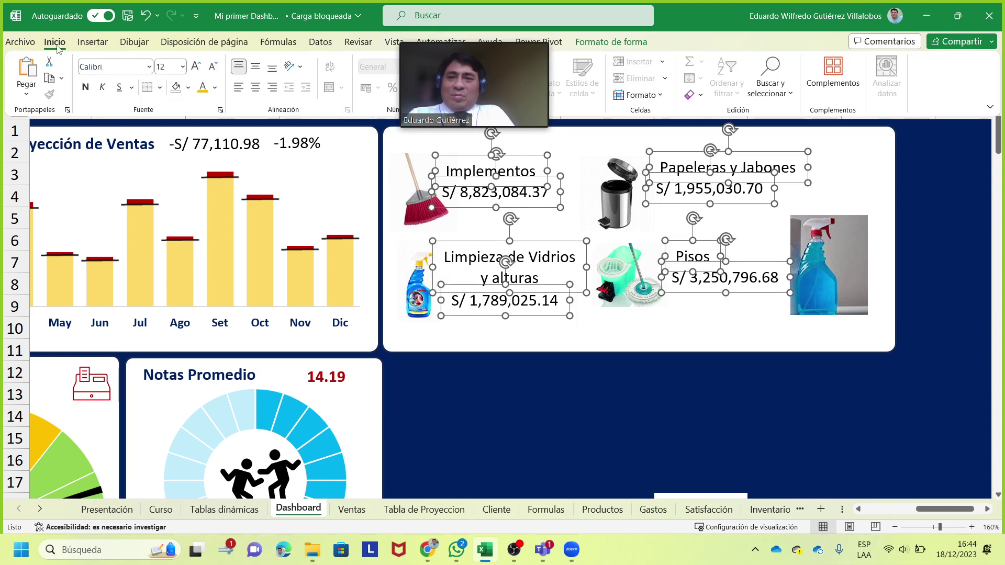
left_click(166, 66)
type("10")
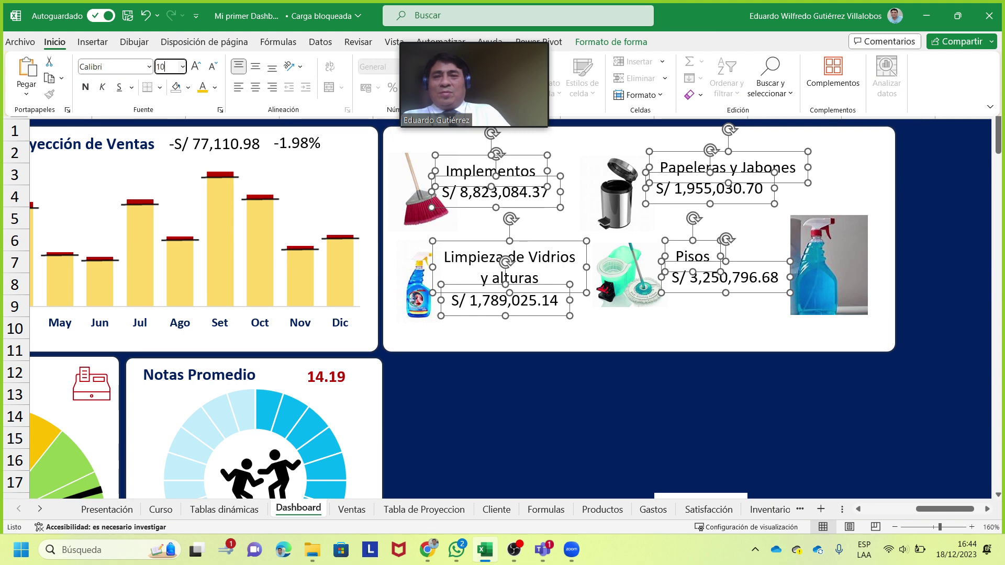
key("Return")
left_click(604, 437)
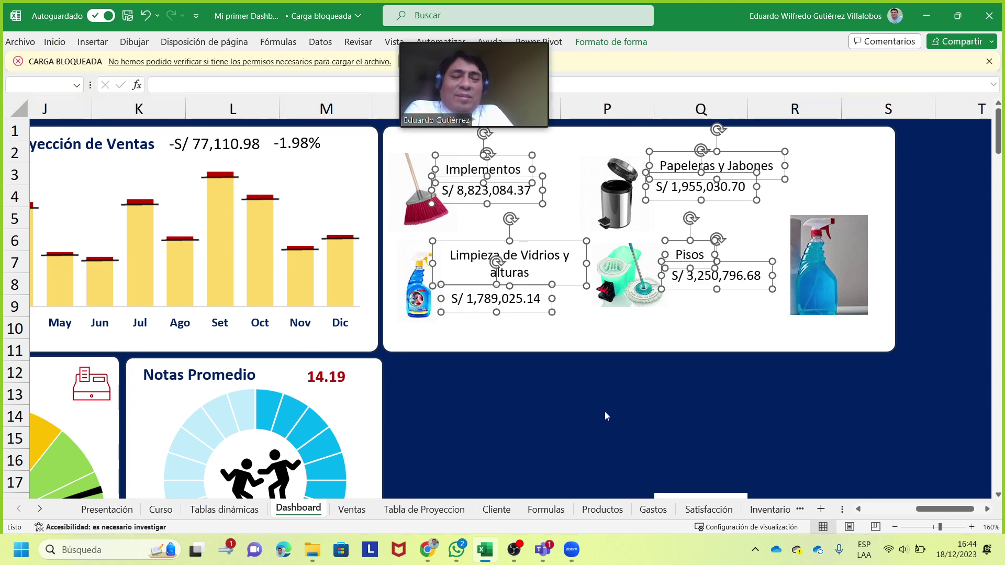
left_click(613, 209)
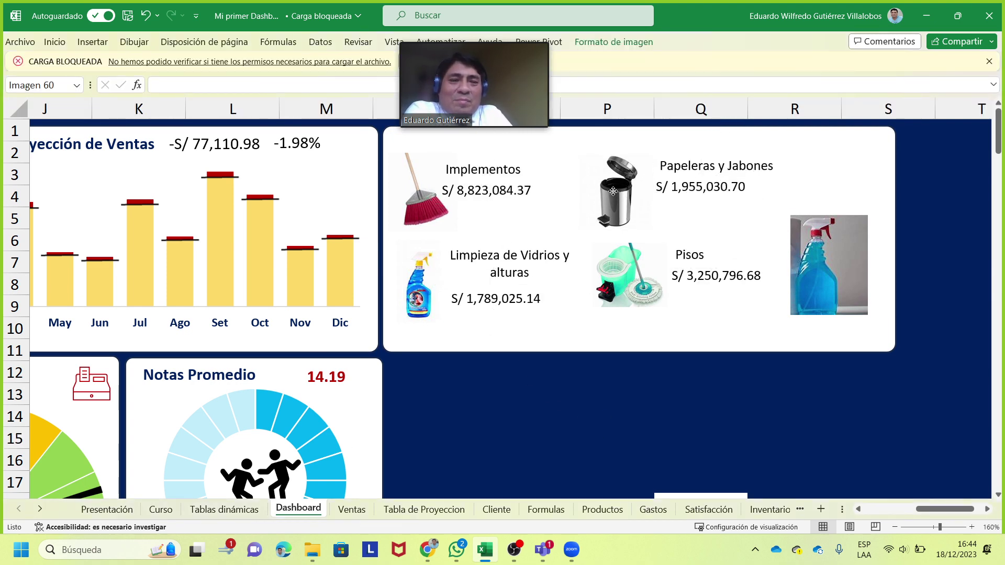
Move the trash-can picture and the Papeleras y Jabones name and total to the left
left_click_drag(617, 203, 595, 190)
left_click(696, 176)
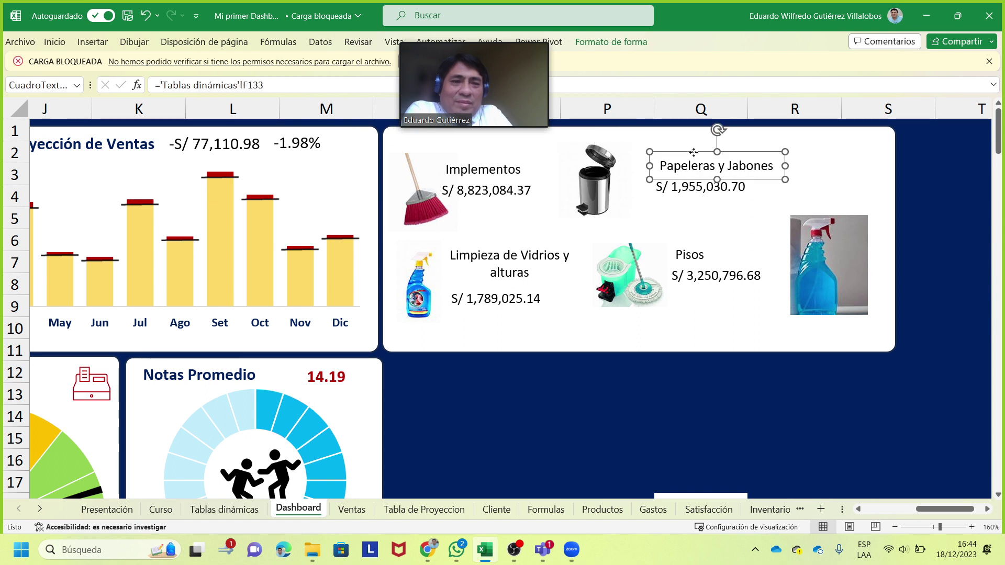
left_click_drag(694, 153, 666, 151)
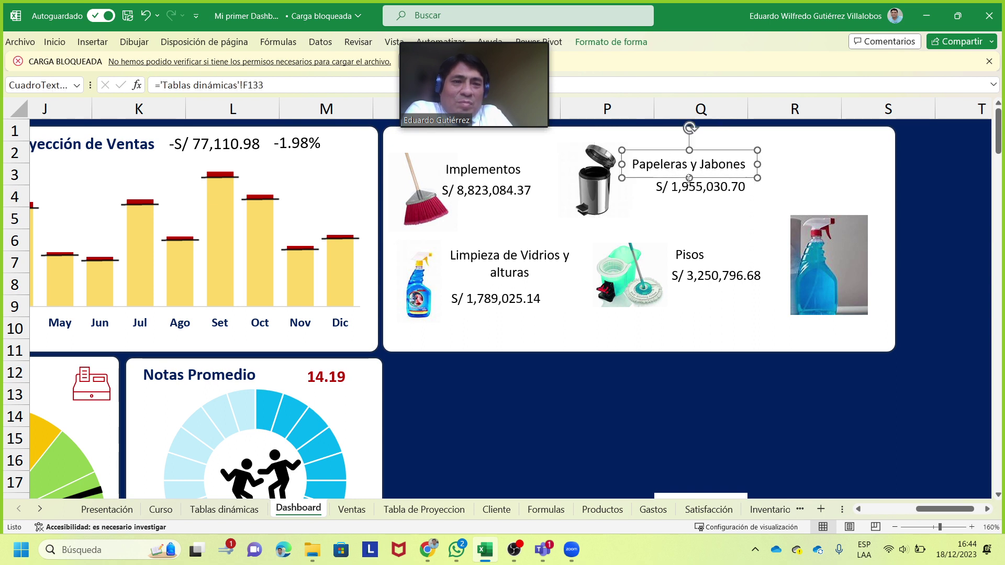
left_click(697, 192)
left_click_drag(698, 191, 674, 191)
Move the mop picture down, with the Pisos name and total lowered beside it
left_click_drag(633, 261, 623, 291)
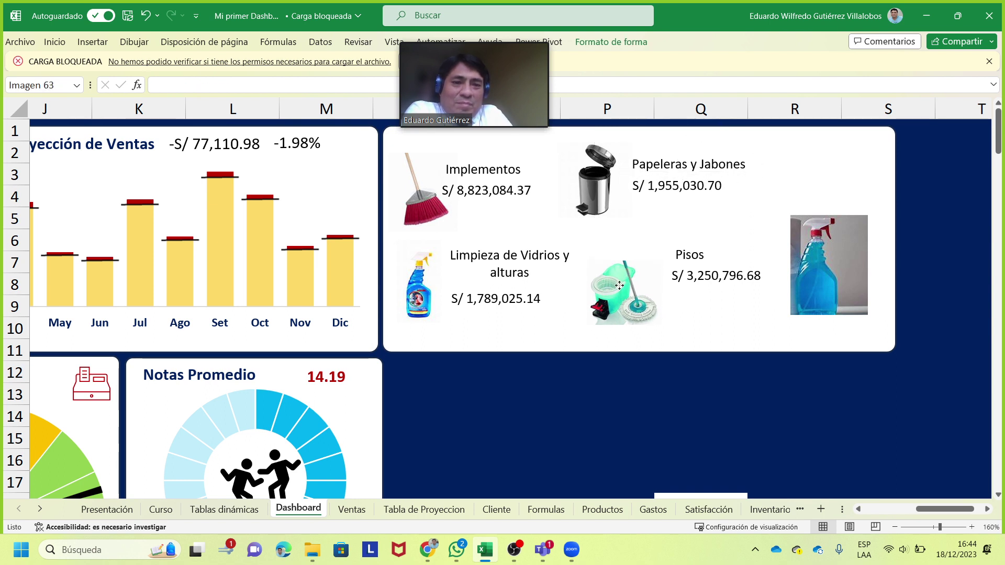
left_click(705, 282)
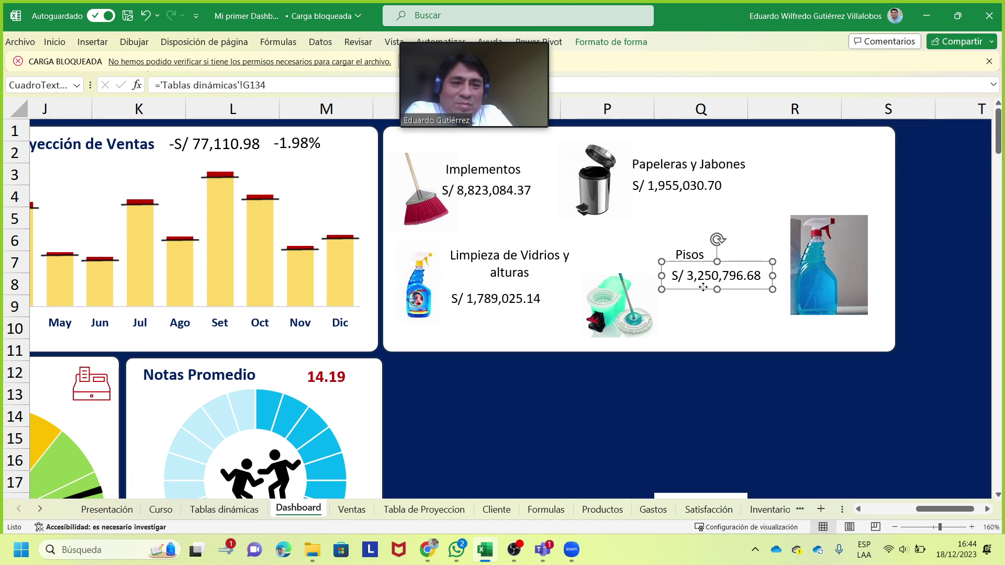
left_click_drag(703, 287, 695, 330)
left_click(680, 242)
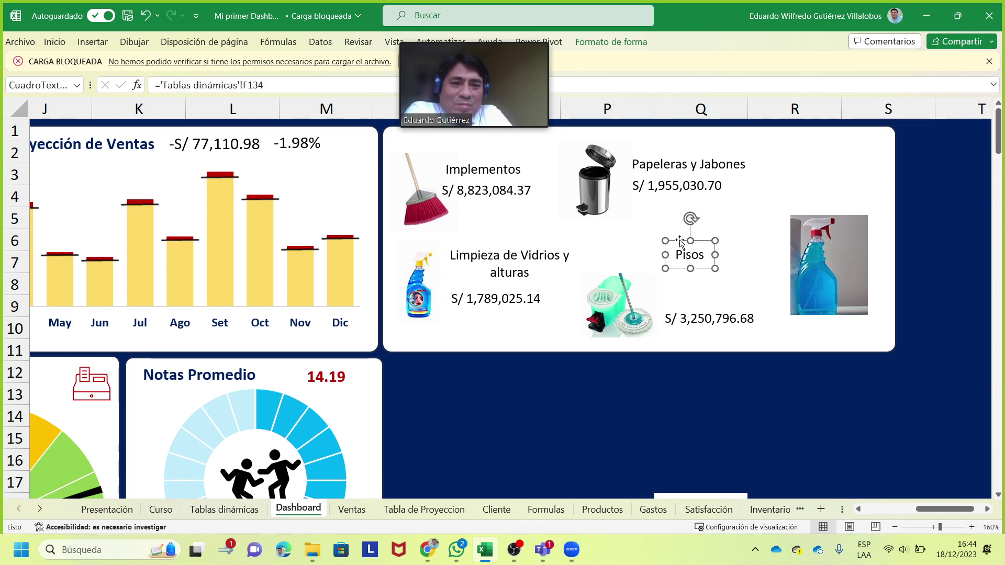
left_click_drag(681, 242, 677, 277)
Raise and shrink the spray-bottle picture, and nudge the trash can and Papeleras name up
left_click_drag(837, 267, 845, 216)
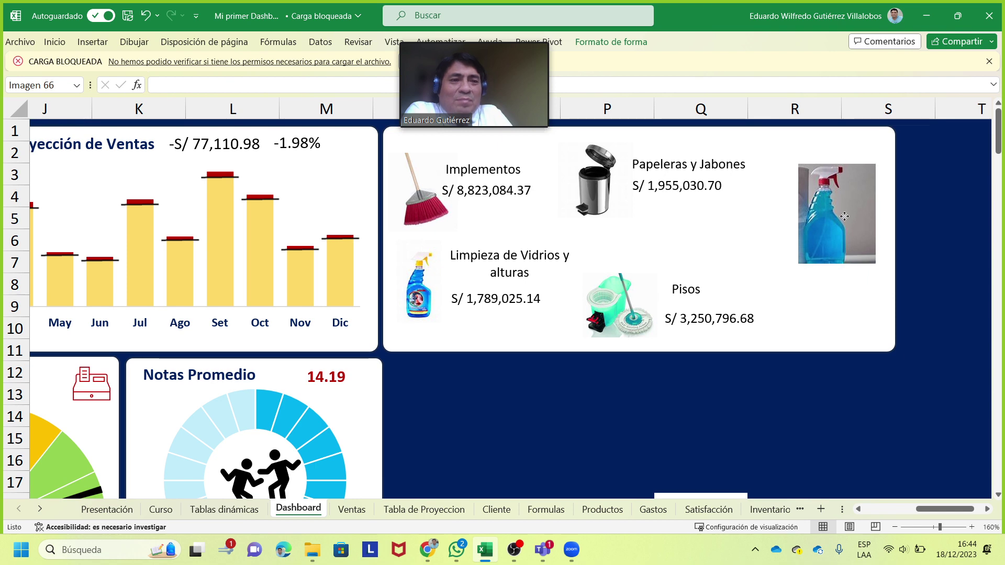
left_click_drag(799, 164, 858, 217)
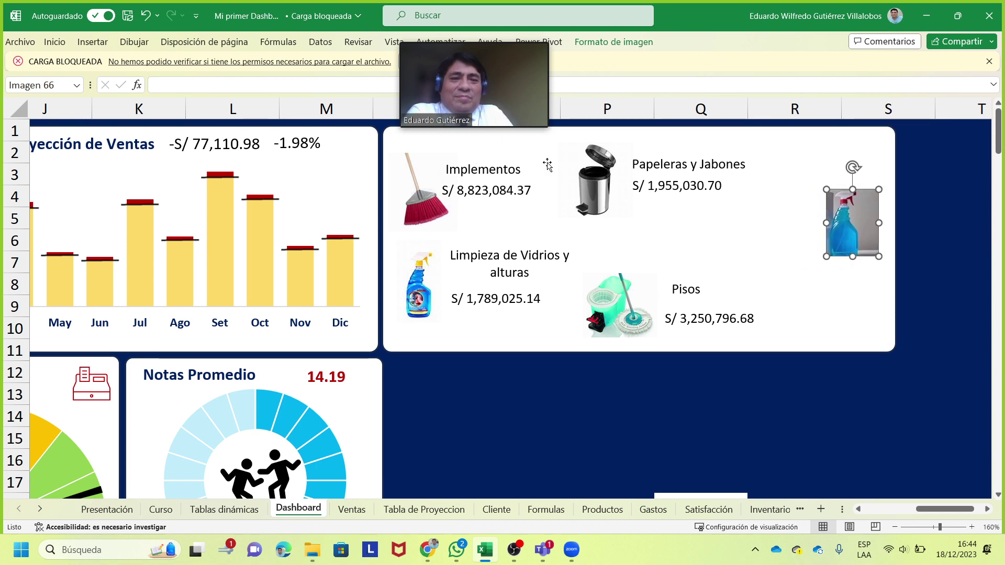
left_click_drag(597, 187, 587, 176)
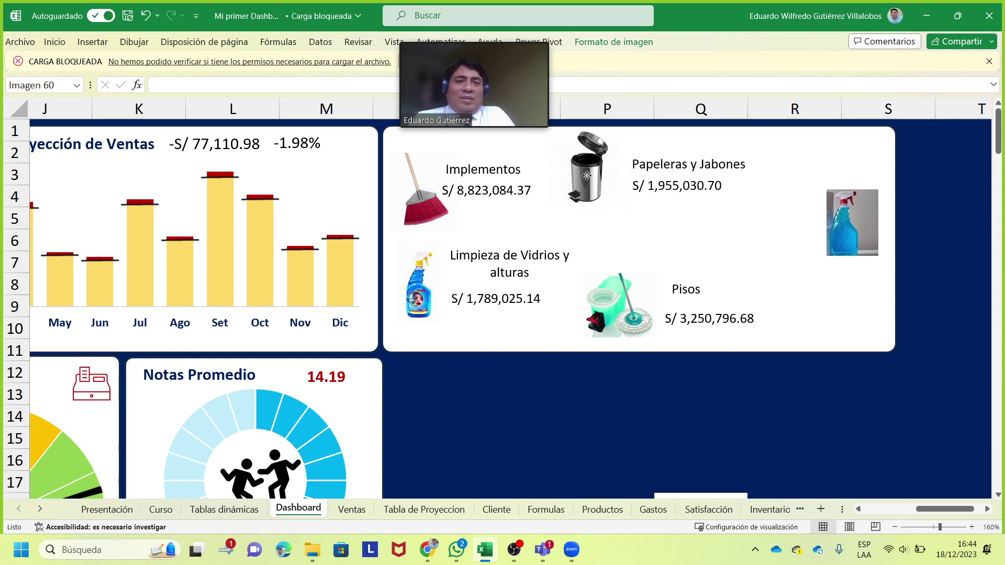
left_click_drag(681, 168, 659, 132)
left_click(495, 414)
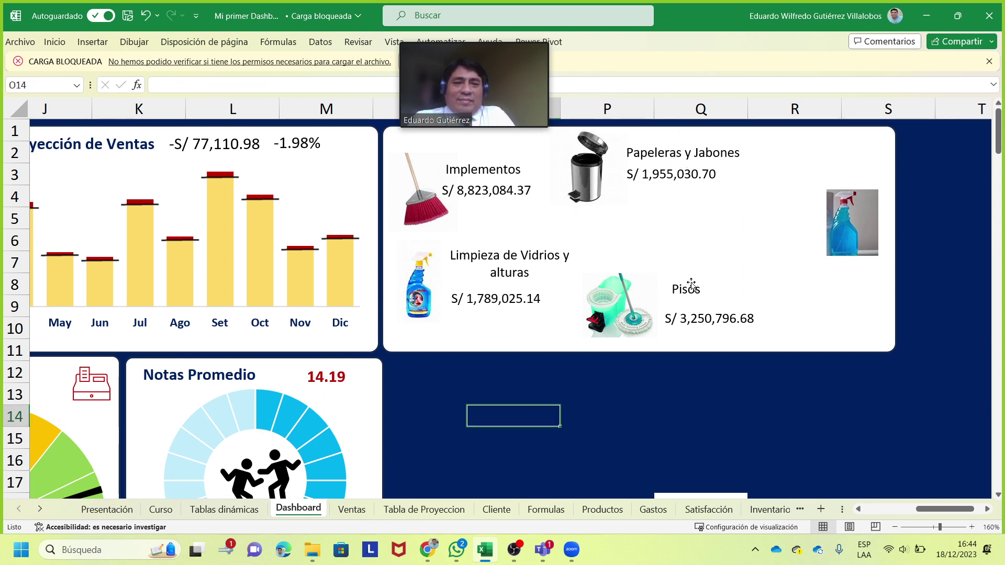
left_click(694, 289)
Duplicate the Pisos name and total beside the spray bottle and relink the name to Químicos de limpieza
left_click(707, 323, "ctrl")
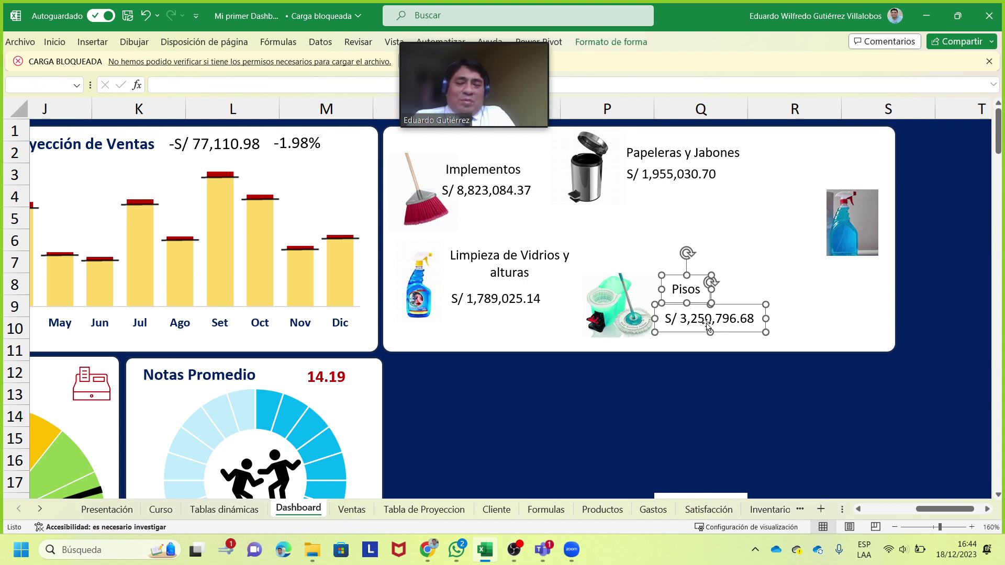
key("ctrl+d")
left_click_drag(774, 323, 797, 227)
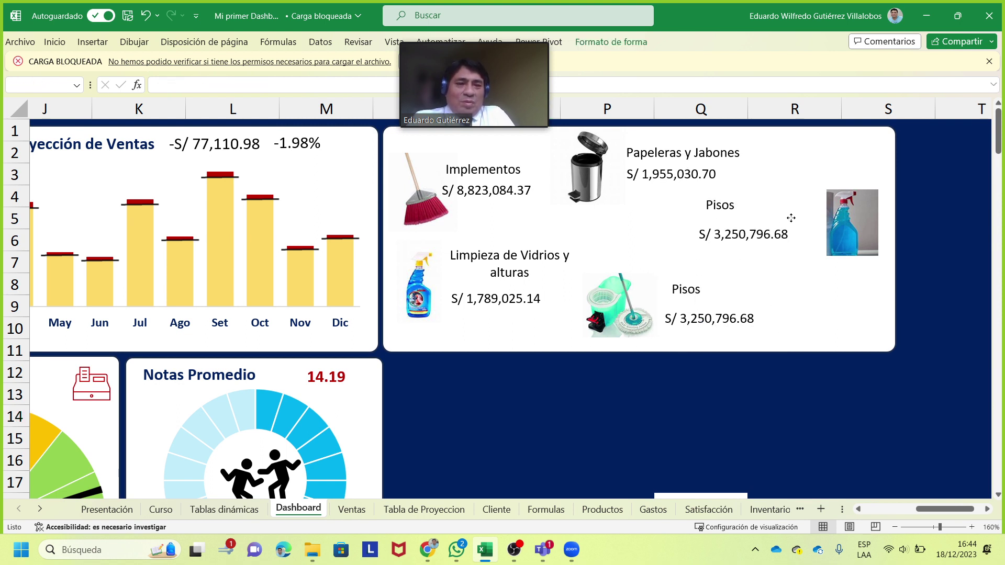
left_click(752, 240)
left_click(732, 213)
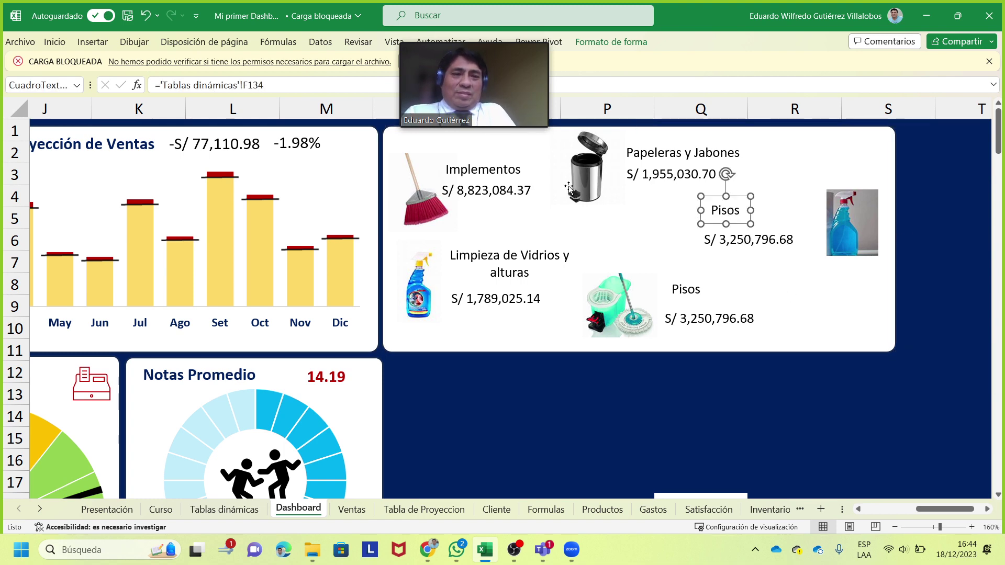
left_click(286, 85)
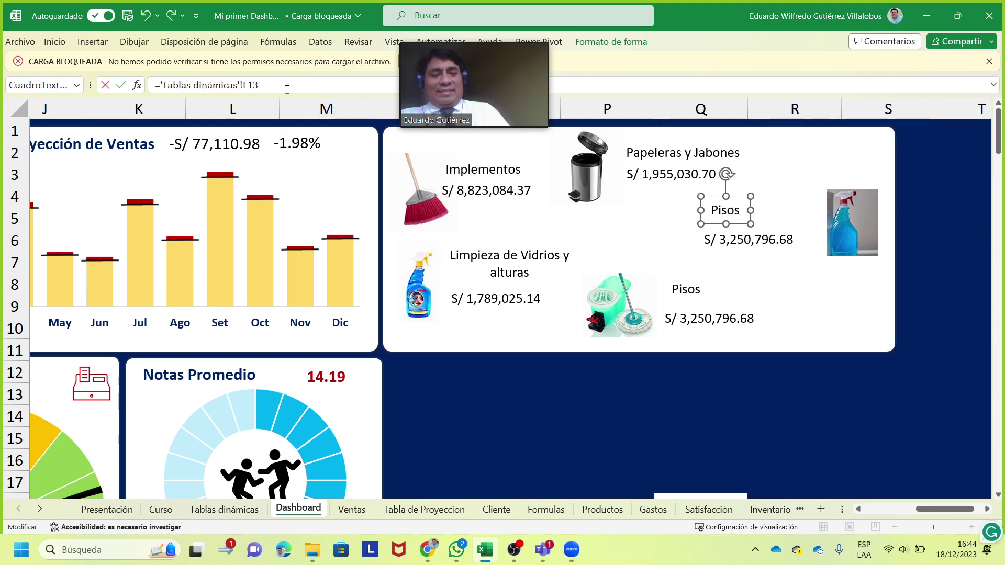
key("BackSpace")
type("5")
key("Return")
Relink the copied total to show S/ 2,734,493.80 and set both new boxes to font size 10
left_click(737, 251)
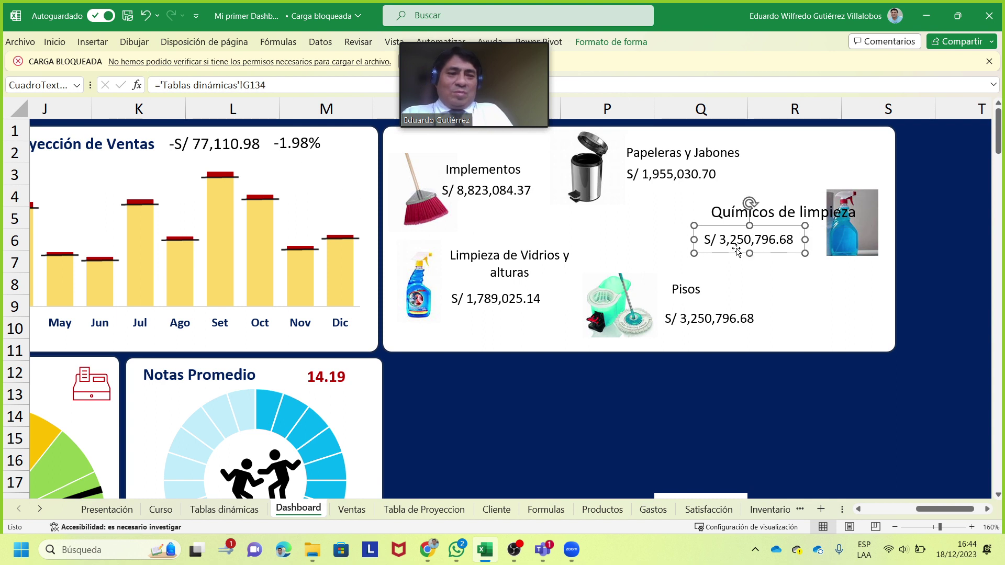
left_click(277, 87)
key("BackSpace")
type("5")
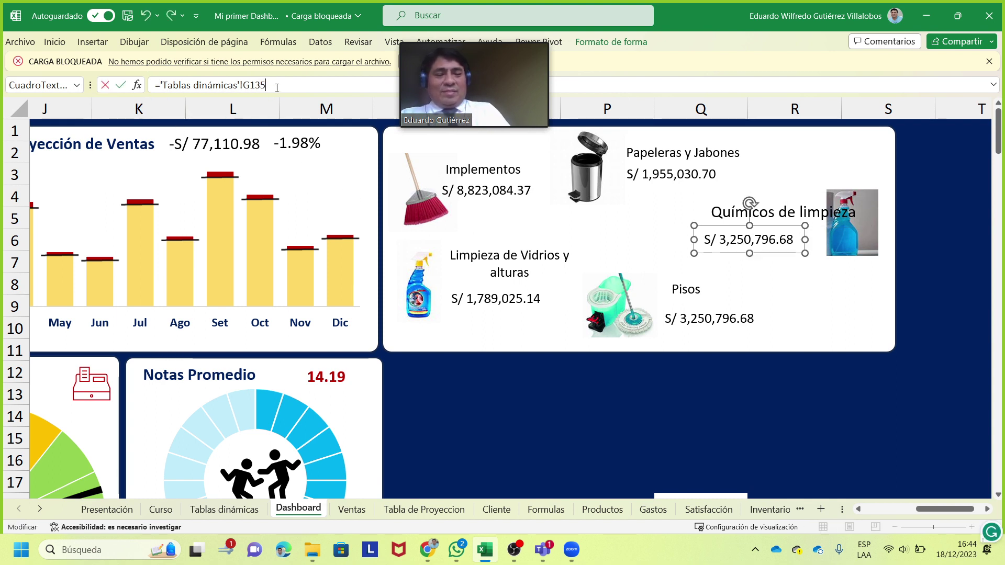
key("Return")
left_click(750, 217, "shift")
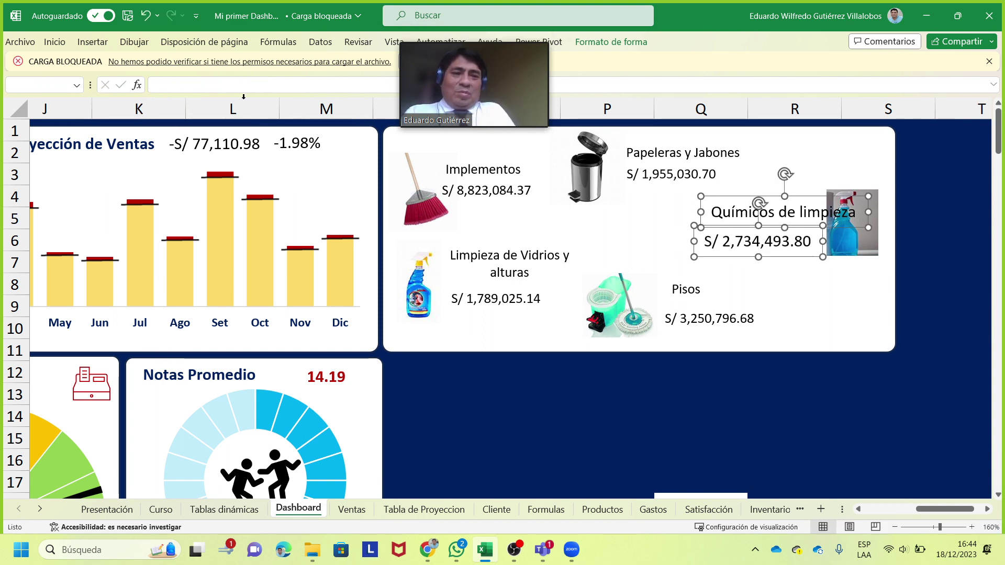
left_click(62, 42)
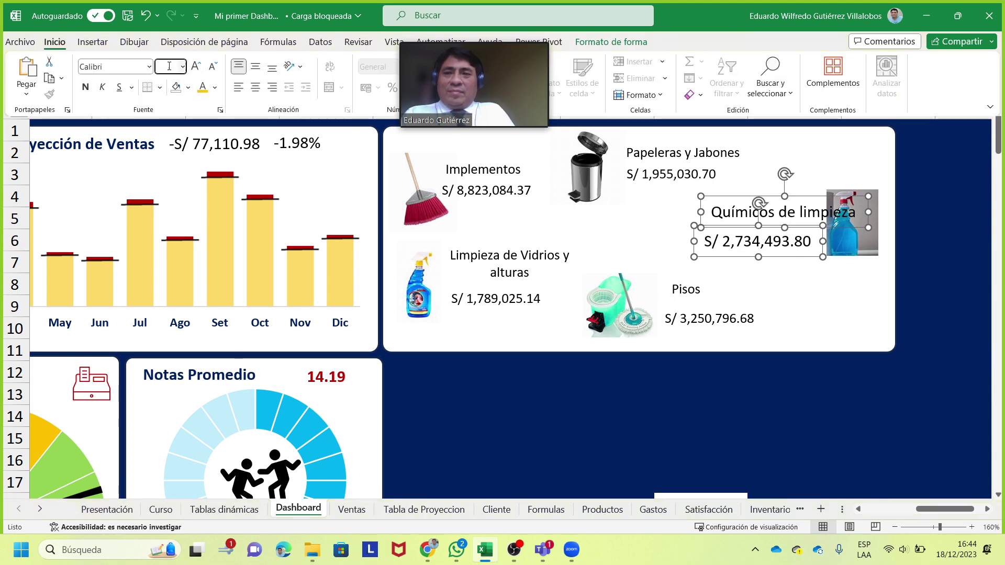
type("10")
key("Return")
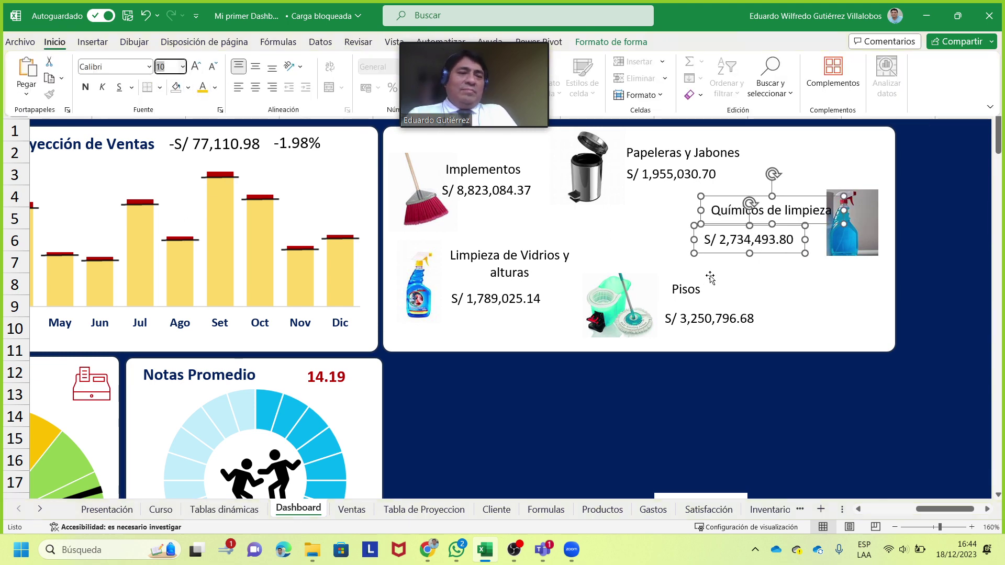
left_click(785, 292)
Align the Papeleras y Jabones value S/ 1,955,030.70 under its label
left_click(609, 180)
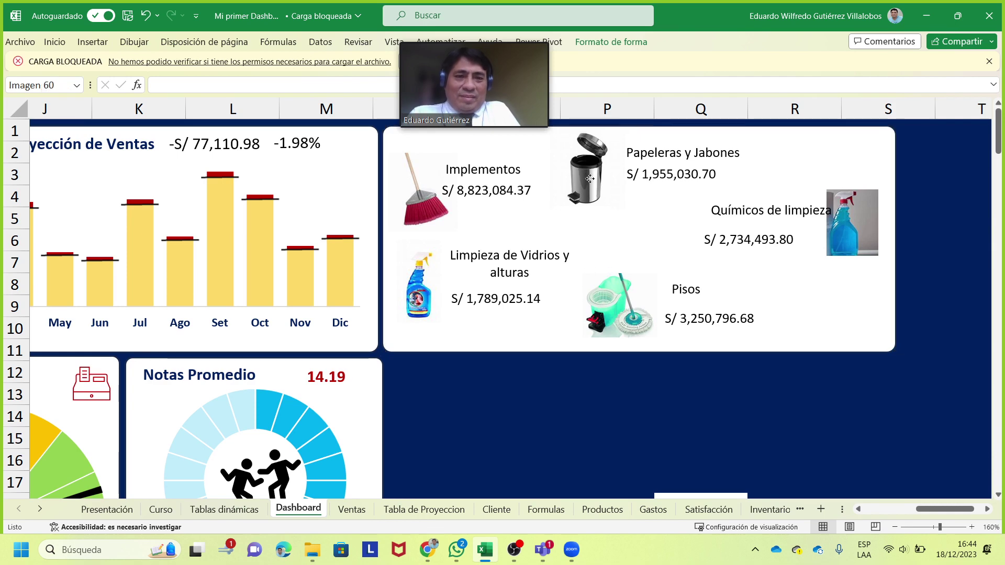
left_click(652, 167)
left_click(652, 170, "ctrl")
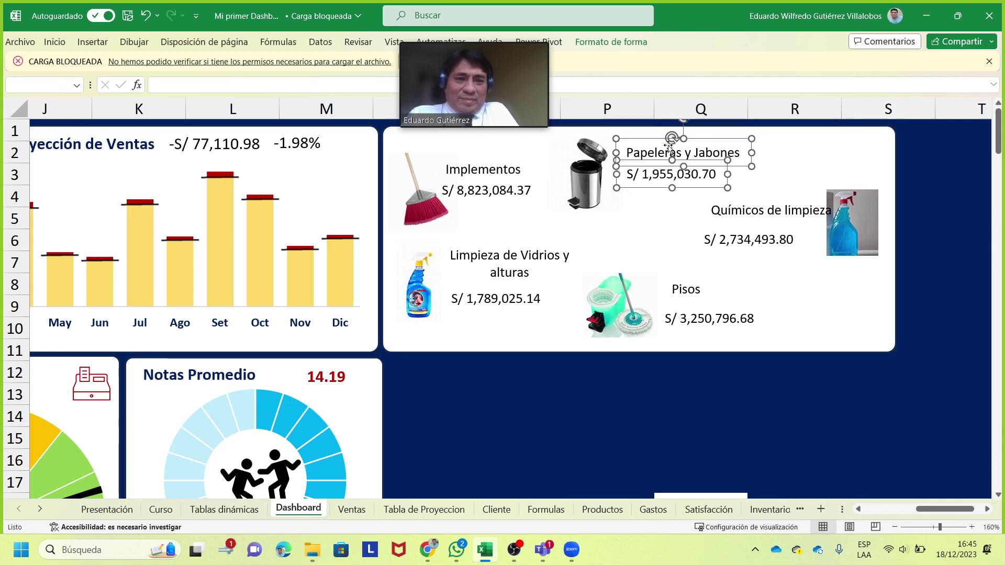
left_click_drag(660, 140, 650, 150)
left_click(628, 233)
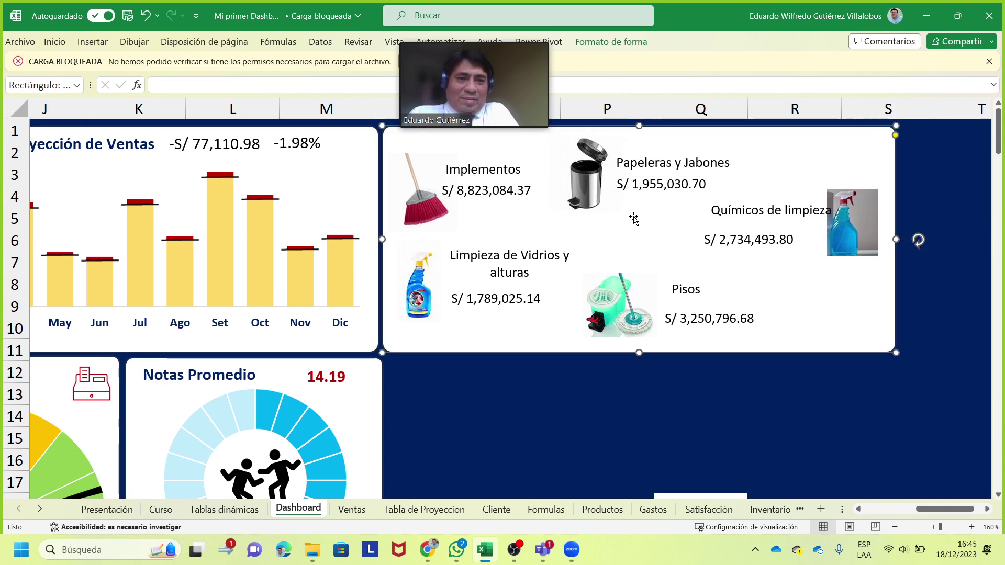
left_click(655, 184)
left_click_drag(654, 184, 657, 179)
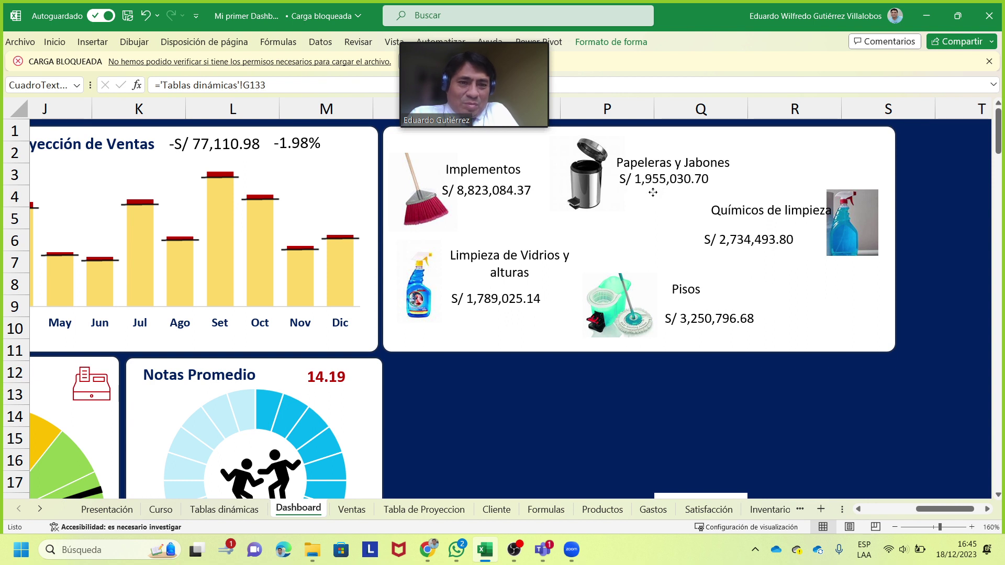
Shift the white family panel and align the Químicos value S/ 2,734,493.80 under its label
left_click(744, 218)
left_click(754, 197)
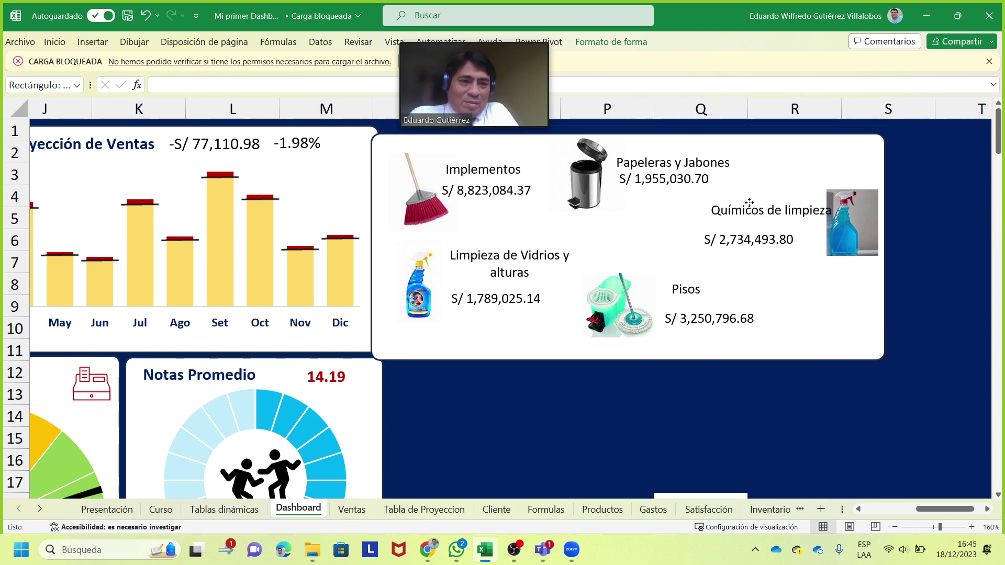
mouse_move(751, 204)
left_mouse_down()
mouse_move(762, 195)
mouse_move(740, 203)
left_mouse_up()
left_click(766, 215)
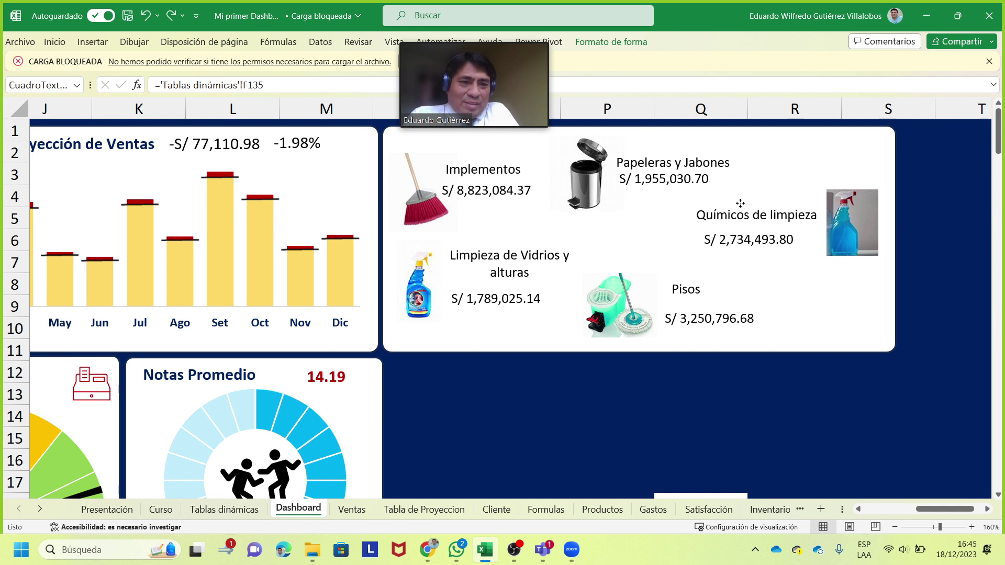
left_click(748, 247)
left_click_drag(740, 254, 746, 248)
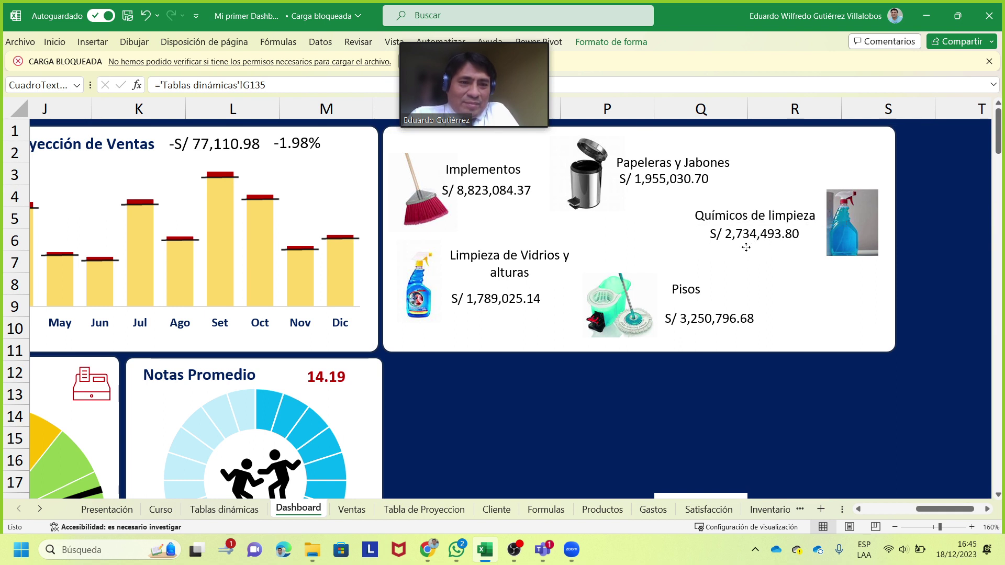
Align the Pisos, Limpieza de Vidrios (S/ 1,789,025.14) and Implementos (S/ 8,823,084.37) values under their labels
left_click(687, 291)
left_click_drag(671, 276, 667, 276)
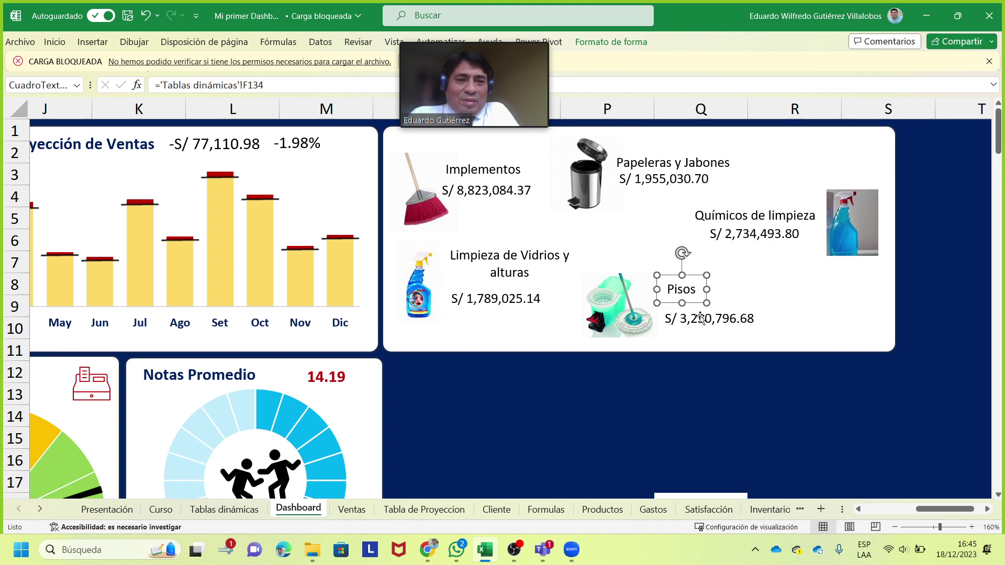
left_click_drag(725, 305, 721, 293)
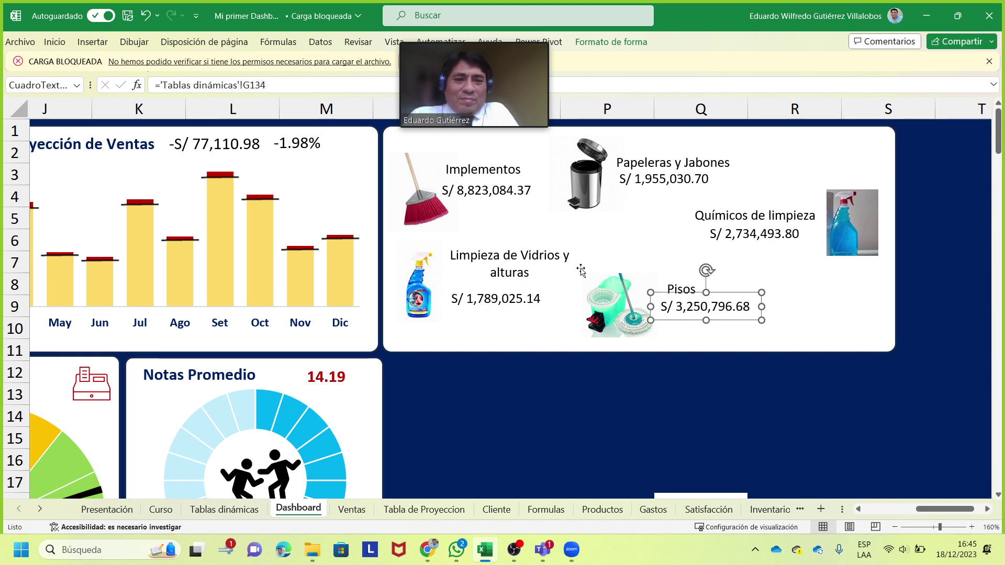
left_click(494, 295)
left_click_drag(484, 285, 486, 275)
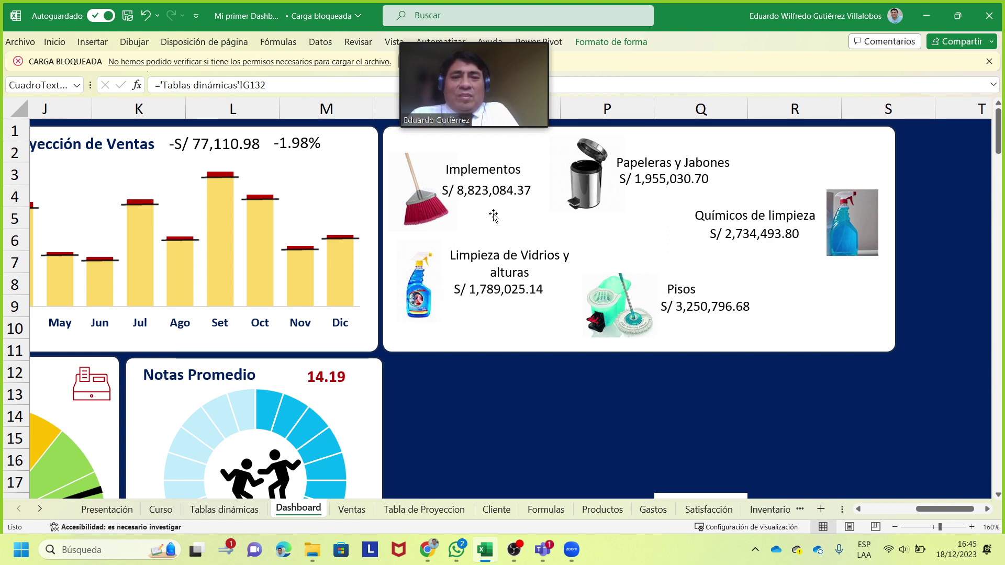
left_click(485, 171)
left_click(482, 194)
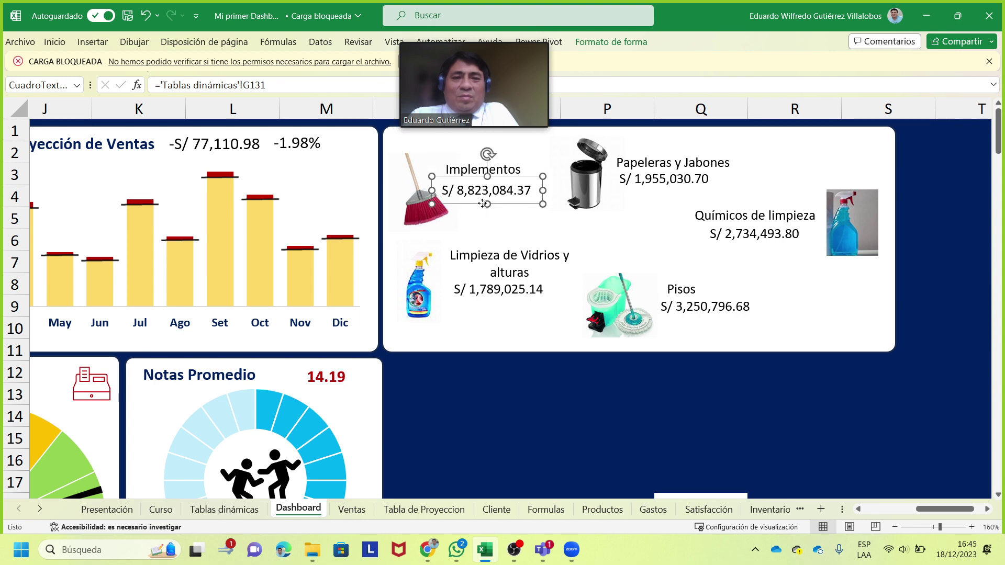
left_click_drag(482, 203, 484, 200)
left_click(784, 377)
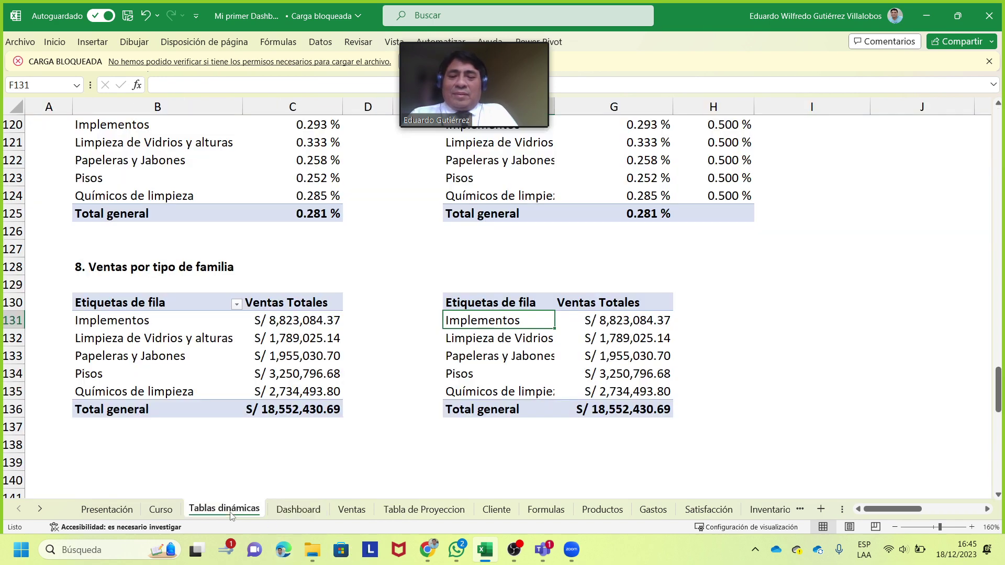
On Tablas dinámicas, enter =+G131/$G$136 in H131 and fill it down to H135
left_click(235, 511)
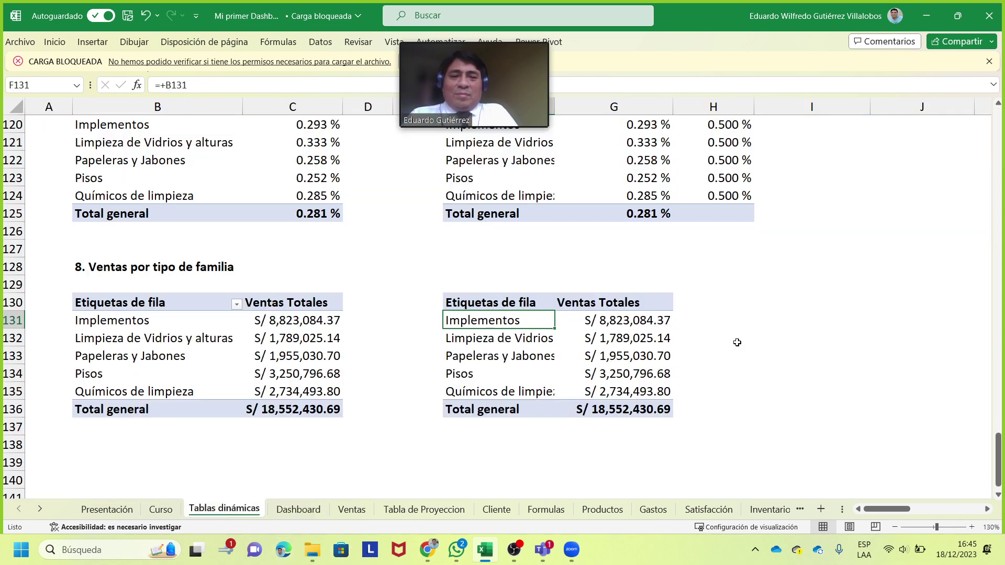
left_click(708, 317)
type("+")
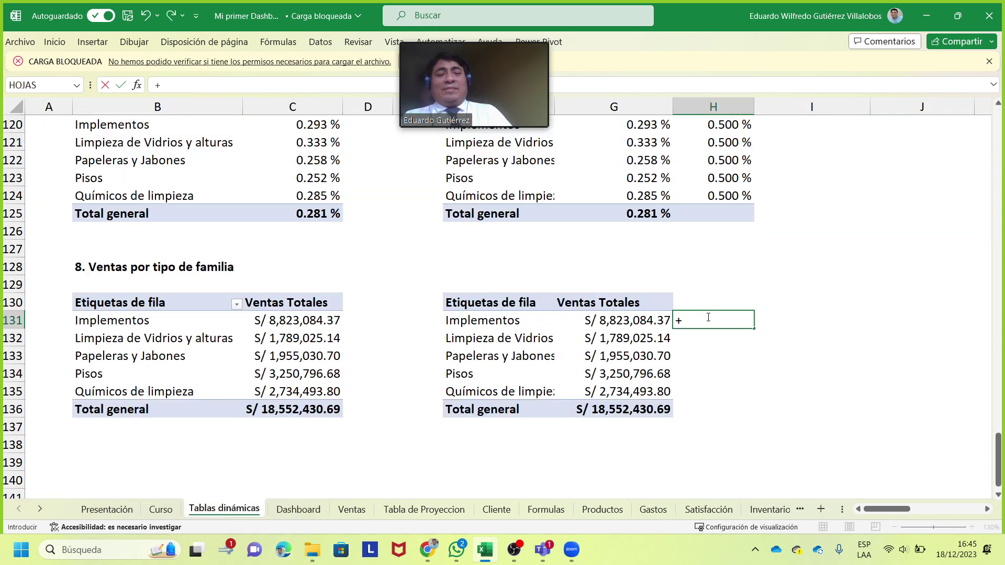
key("Left")
type("/")
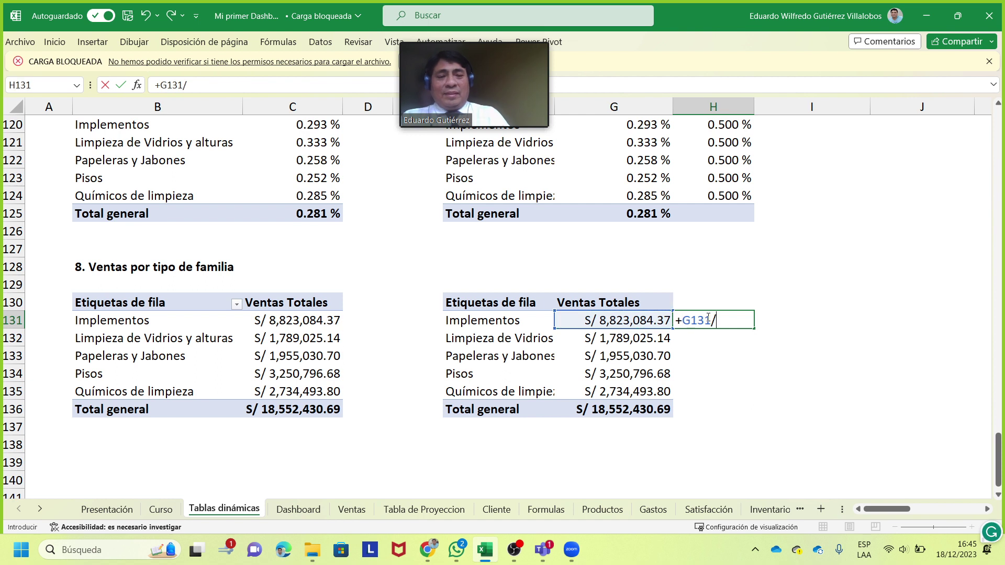
left_click(634, 411)
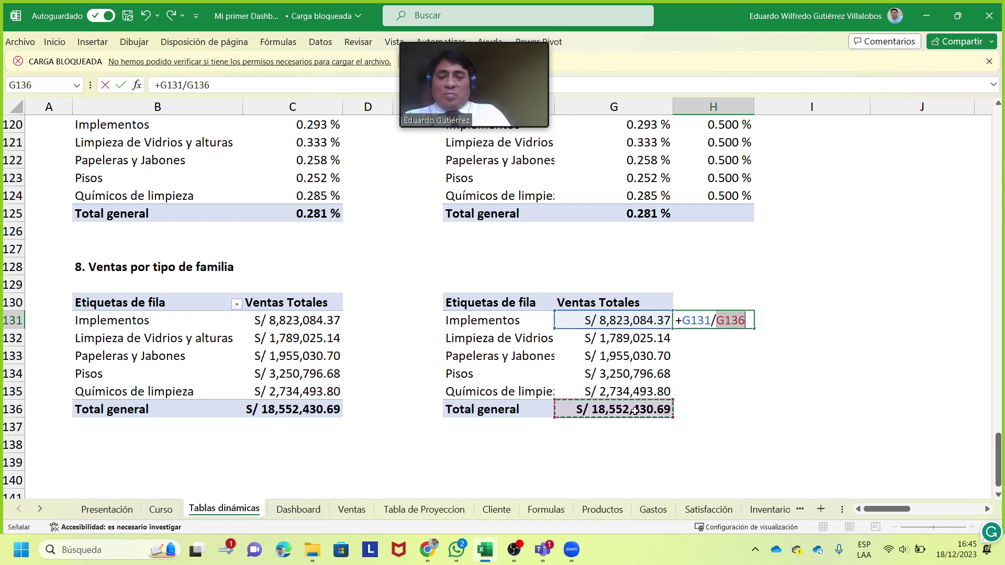
key("F4")
key("Return")
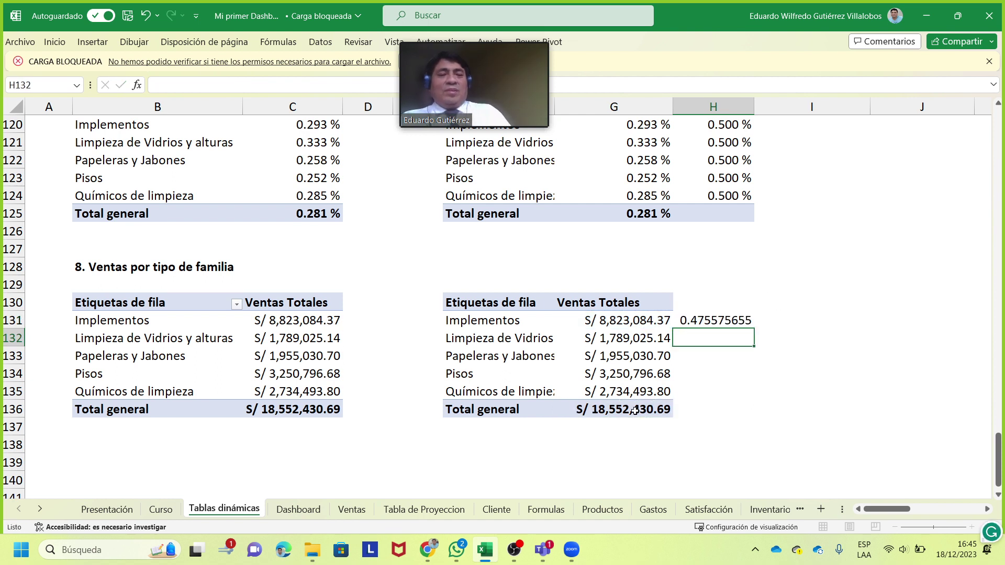
left_click(749, 321)
double_click(754, 328)
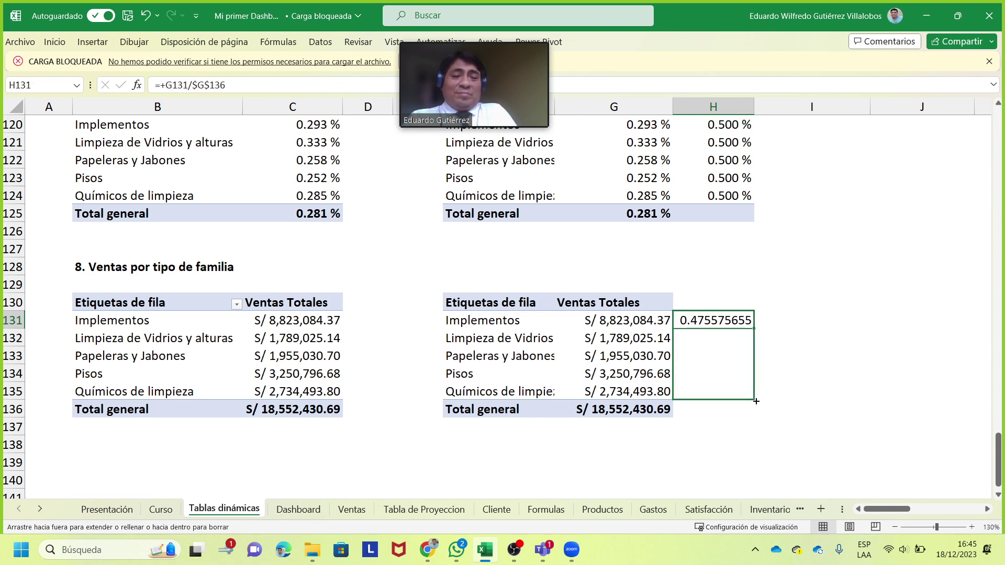
Copy H121's percentage format onto H131:H135 with Format Painter
left_click(720, 147)
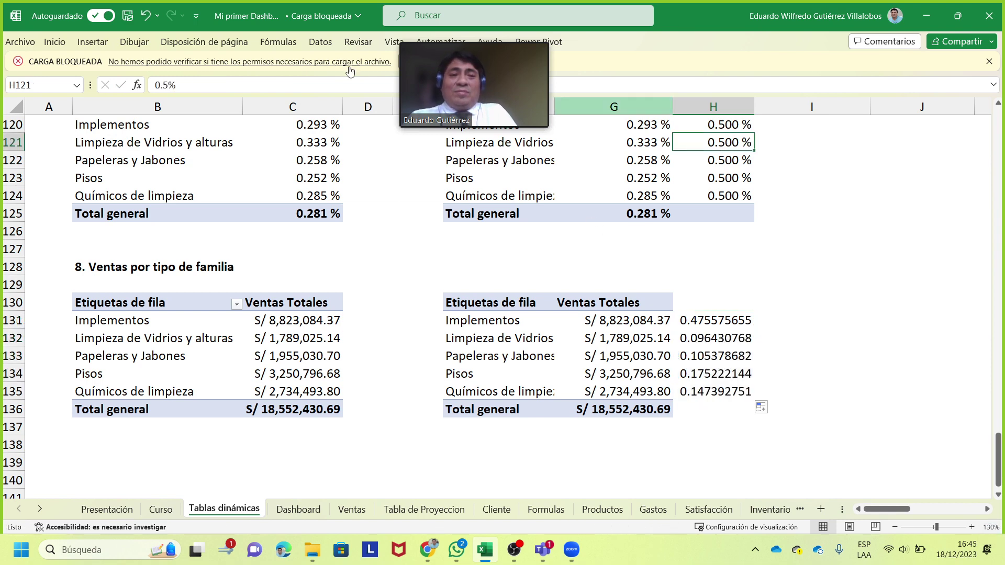
left_click(54, 42)
left_click(49, 95)
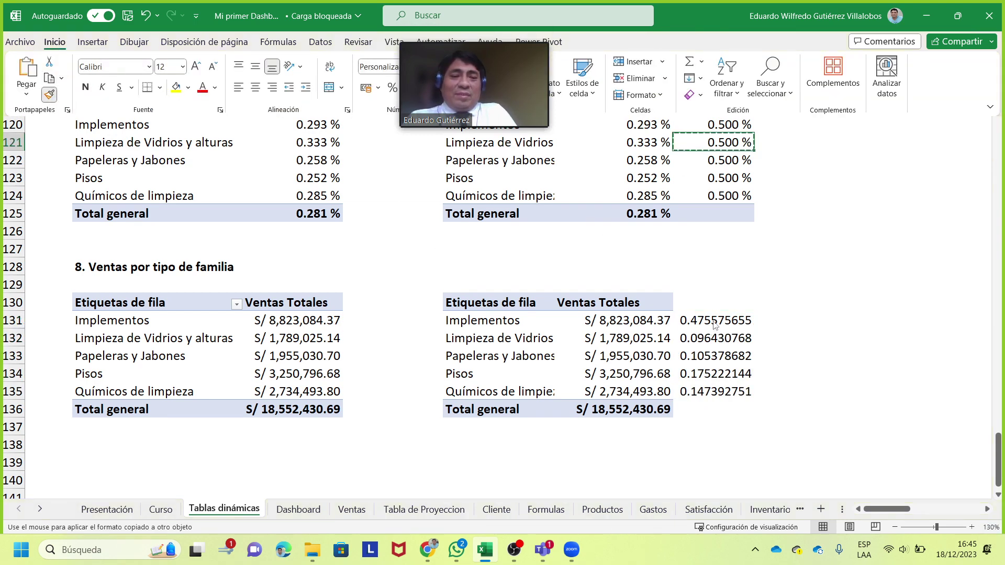
left_click_drag(716, 325, 717, 392)
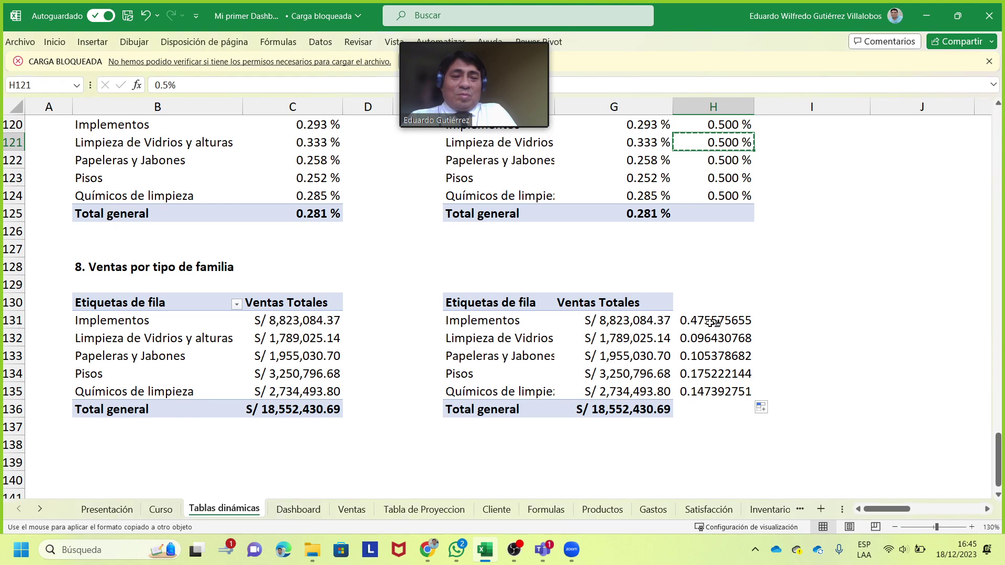
left_click(839, 283)
Duplicate the Implementos value box below itself and link it to 'Tablas dinámicas'!H131 (47.558 %)
left_click(299, 509)
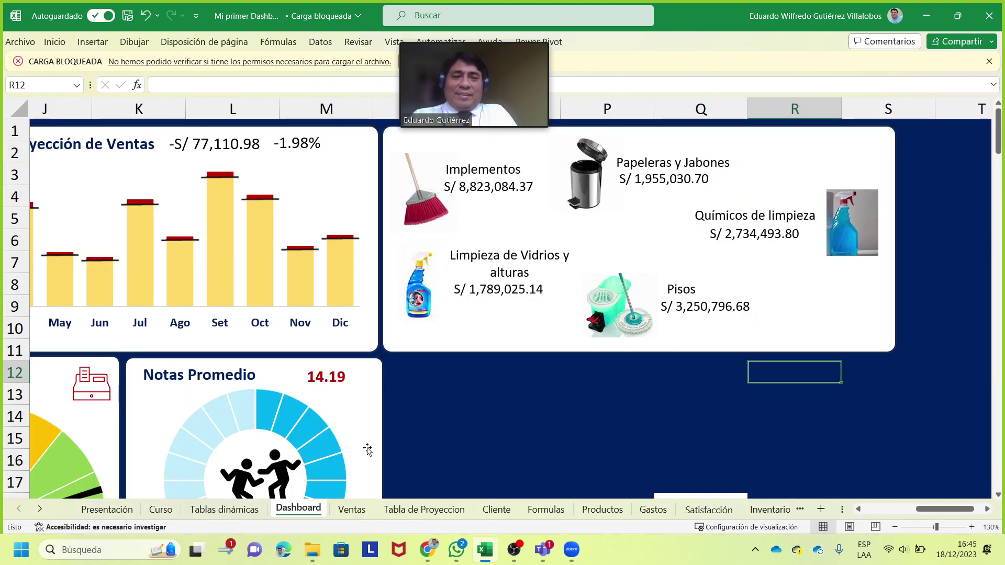
left_click(510, 192)
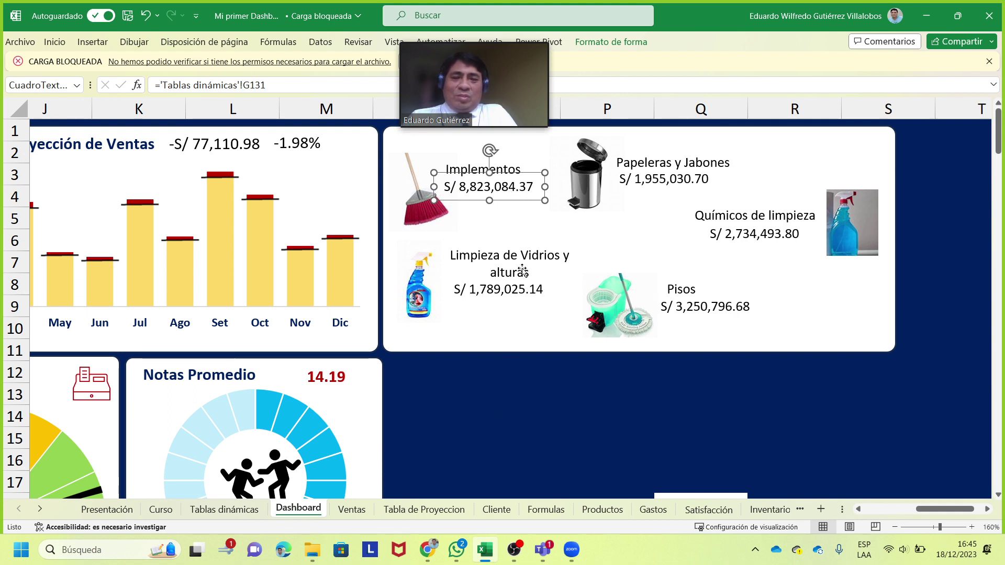
key("ctrl+d")
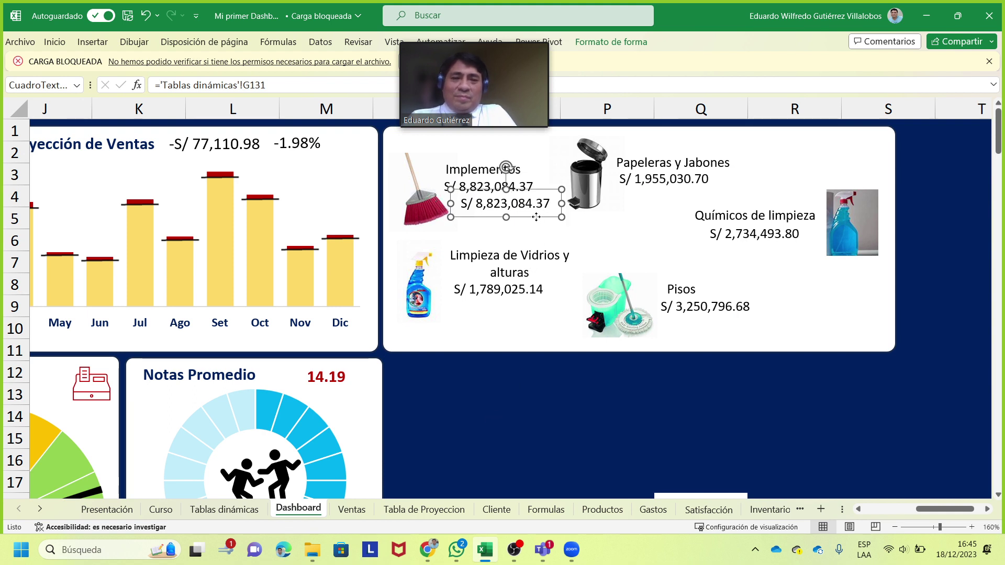
left_click_drag(536, 217, 526, 221)
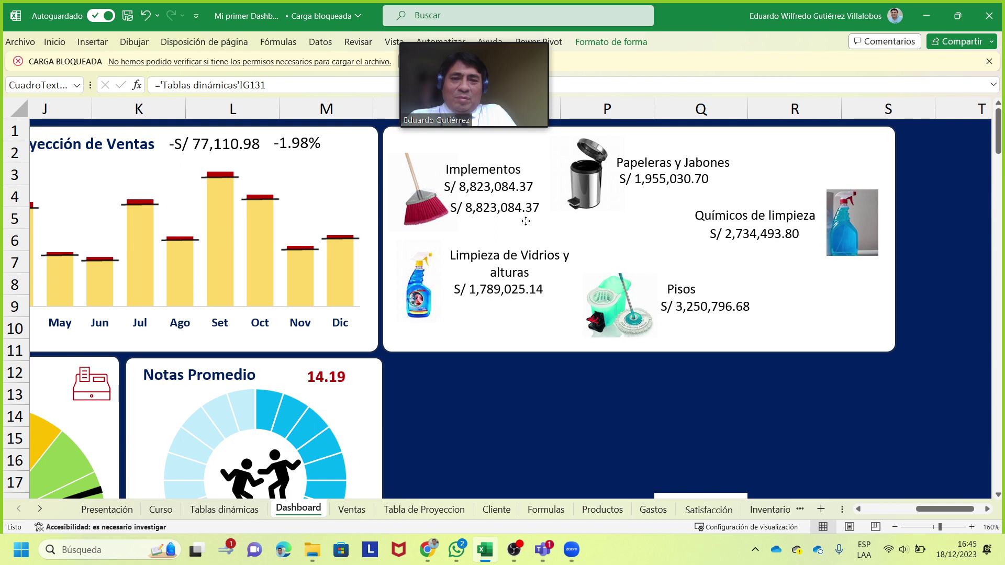
left_click(252, 86)
type("1")
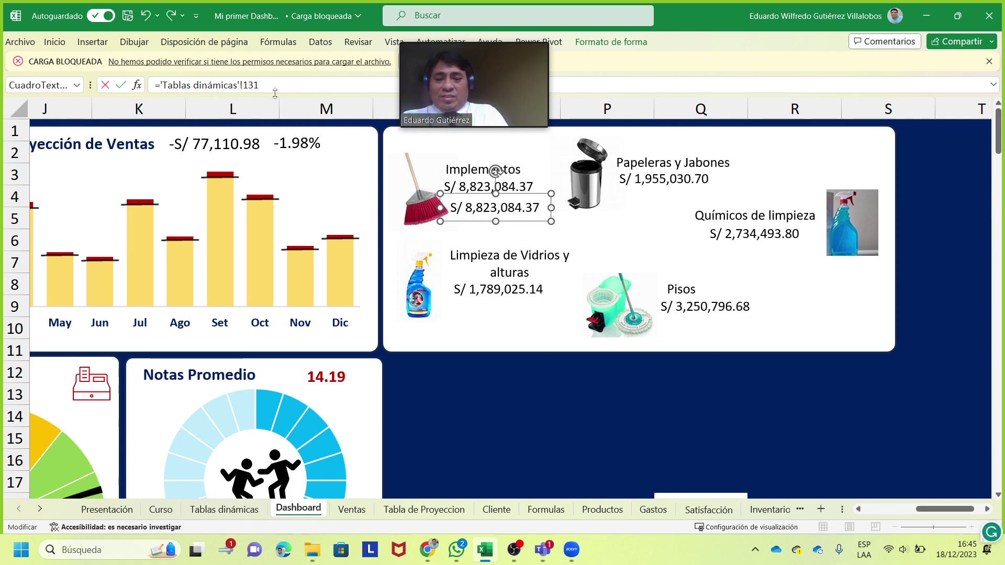
type("H")
key("Return")
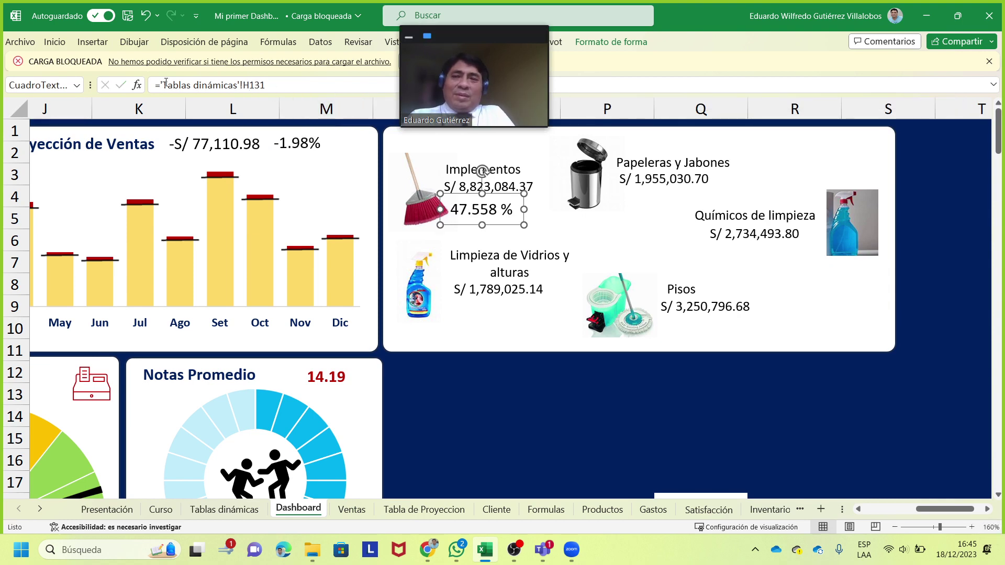
Set the 47.558 % label to font size 8 and place a copy under Limpieza de Vidrios
left_click(54, 42)
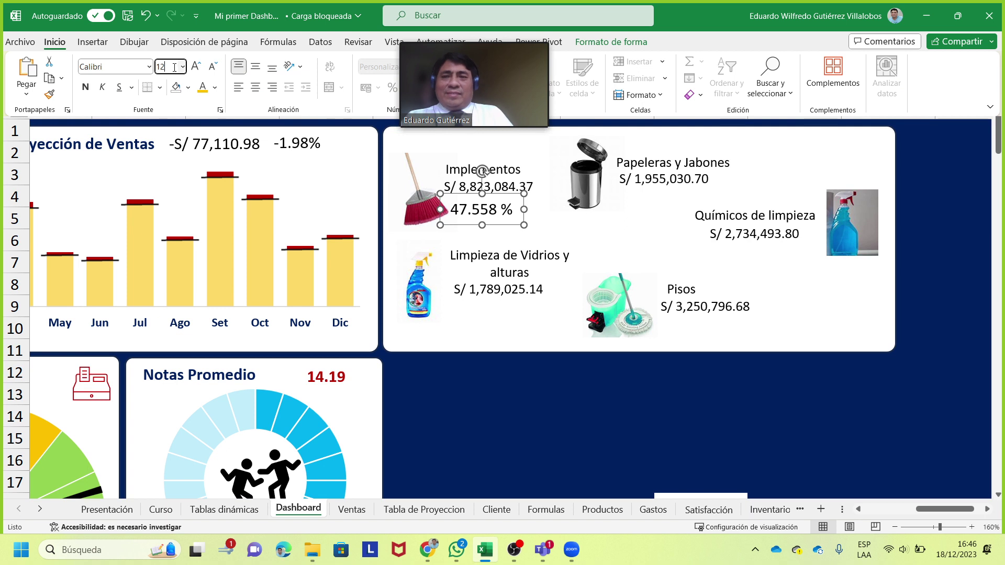
type("18")
key("Return")
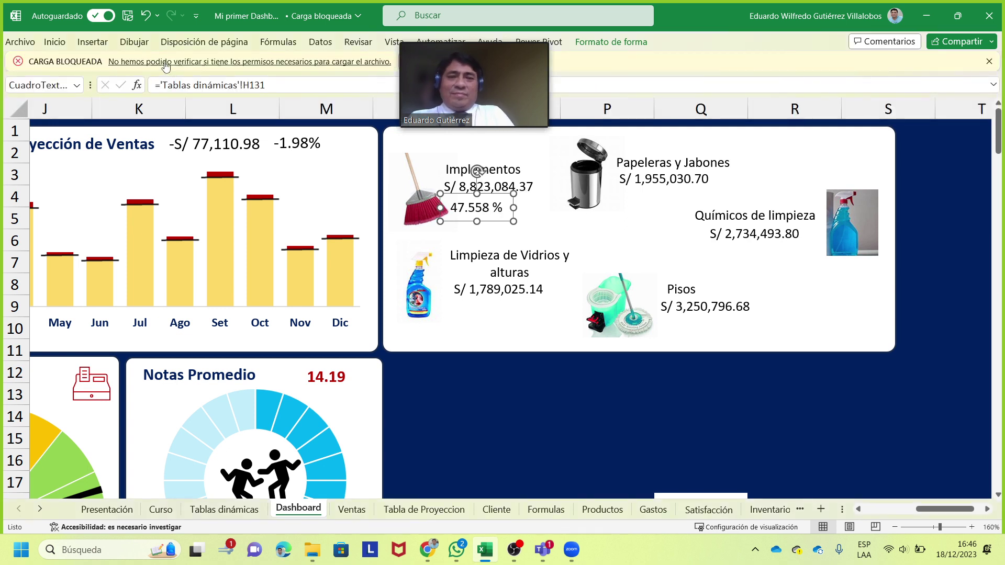
left_click(58, 44)
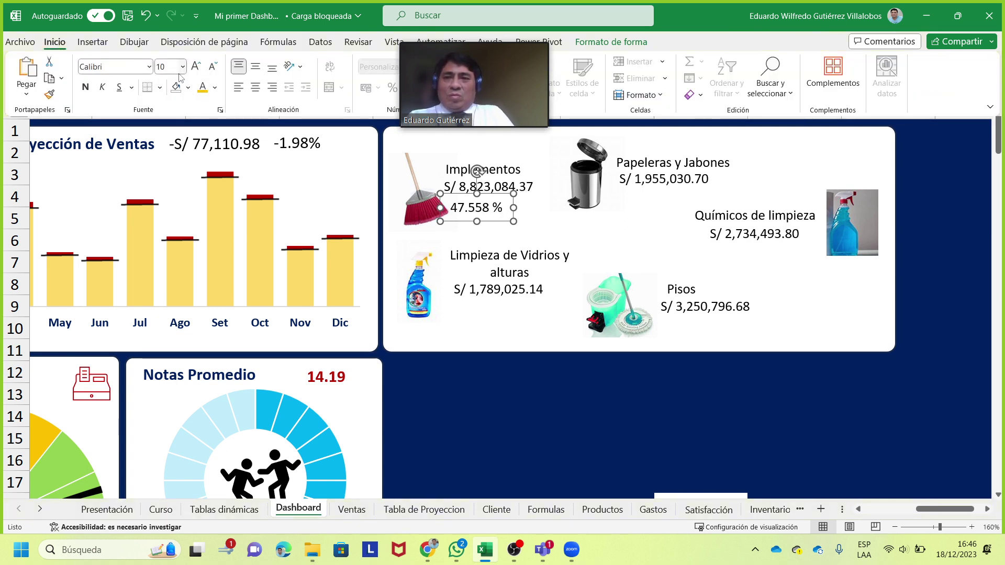
key("Escape")
key("Escape")
mouse_move(494, 220)
left_mouse_down()
mouse_move(510, 235)
mouse_move(506, 324)
left_mouse_up()
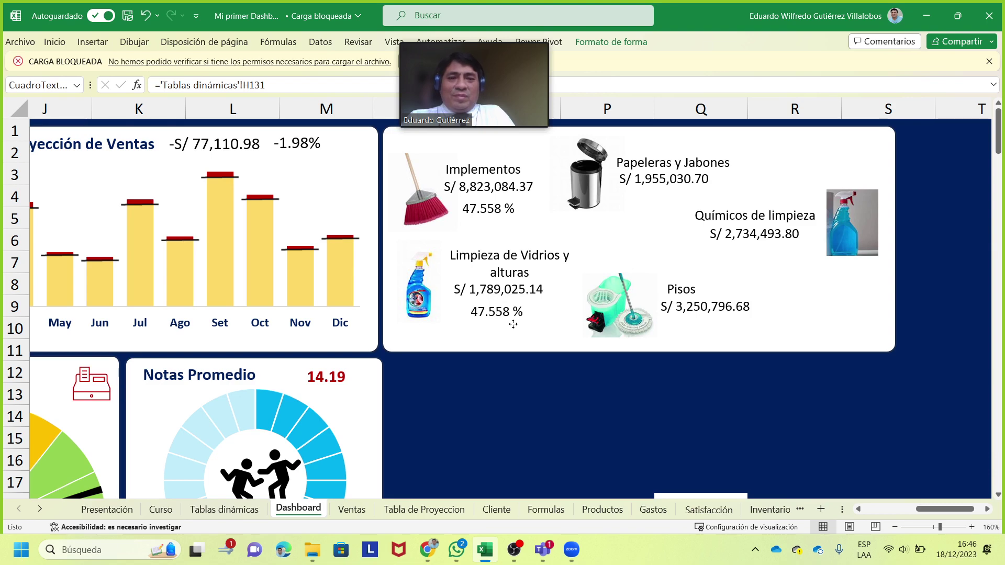
Link the lower copied percentage label to H132 so it shows 9.643 %
left_click_drag(507, 324, 513, 323)
left_click(488, 208)
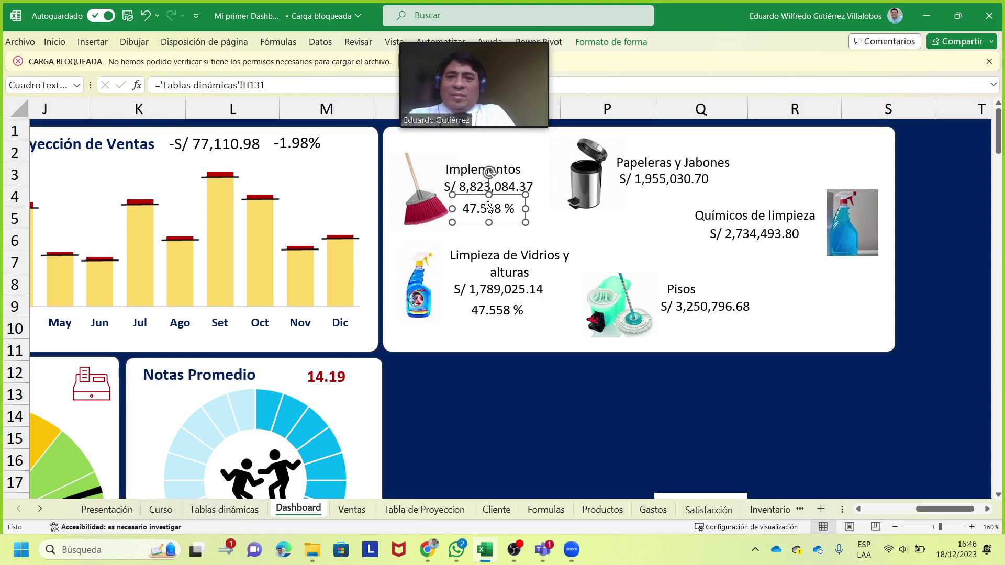
left_click(498, 299)
left_click(299, 90)
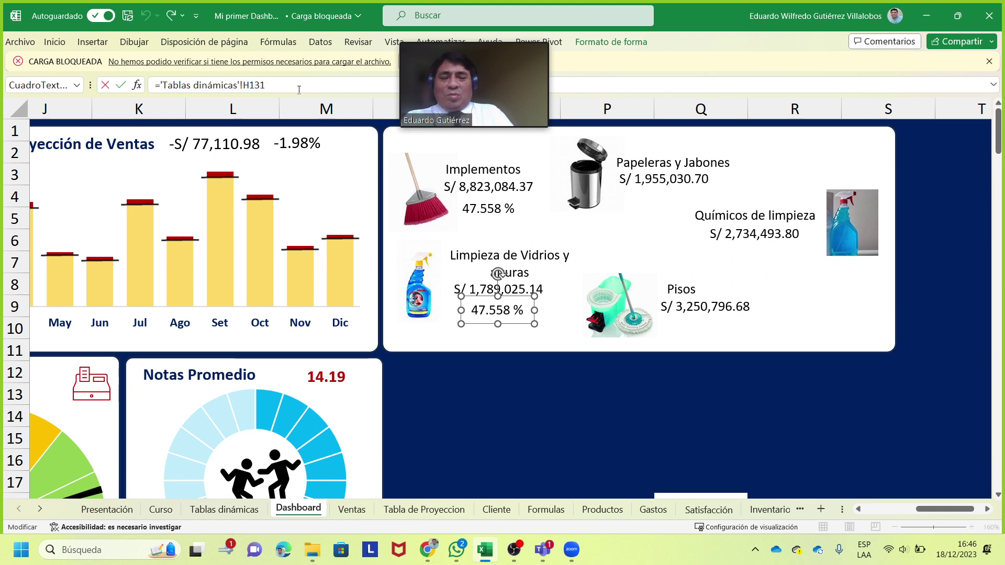
type("2")
key("Return")
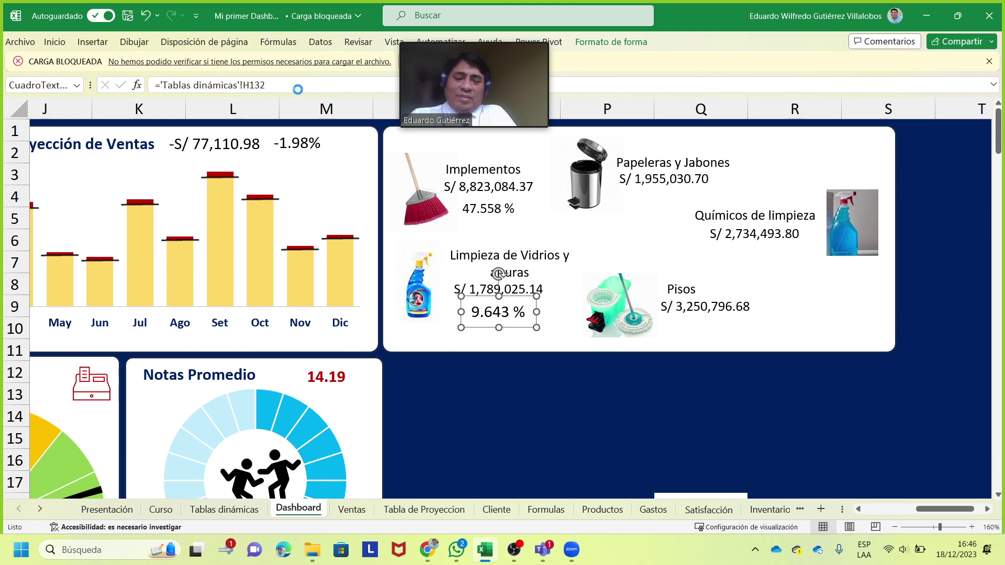
Duplicate that label beside Papeleras y Jabones and link it to H133, showing 10.538 %
key("ctrl+d")
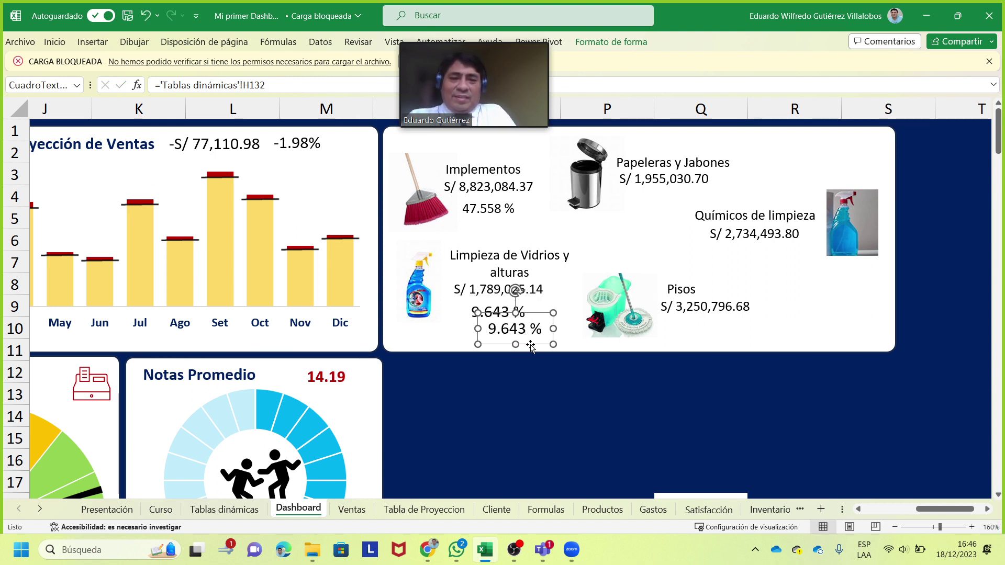
left_click_drag(530, 346, 787, 180)
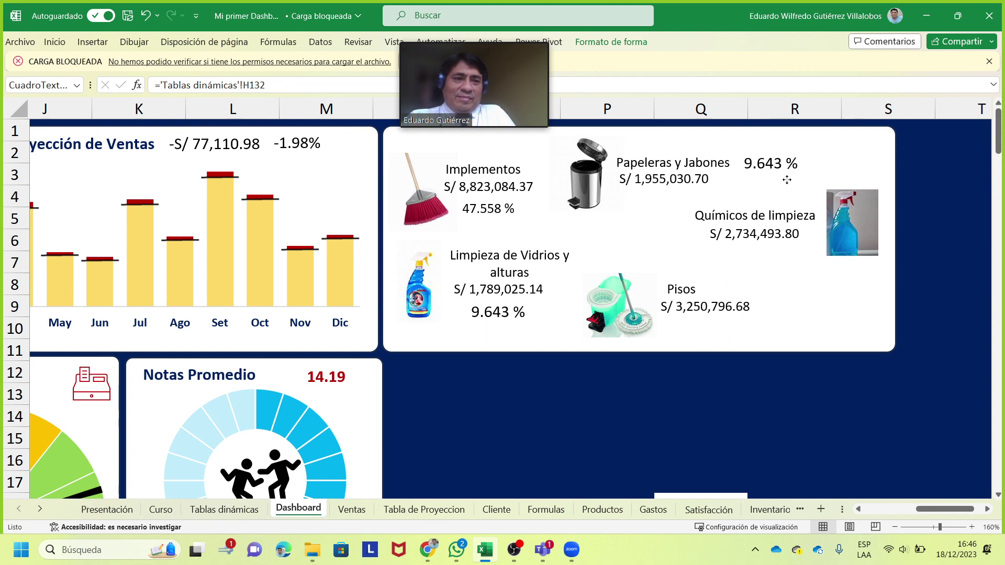
left_click(657, 181)
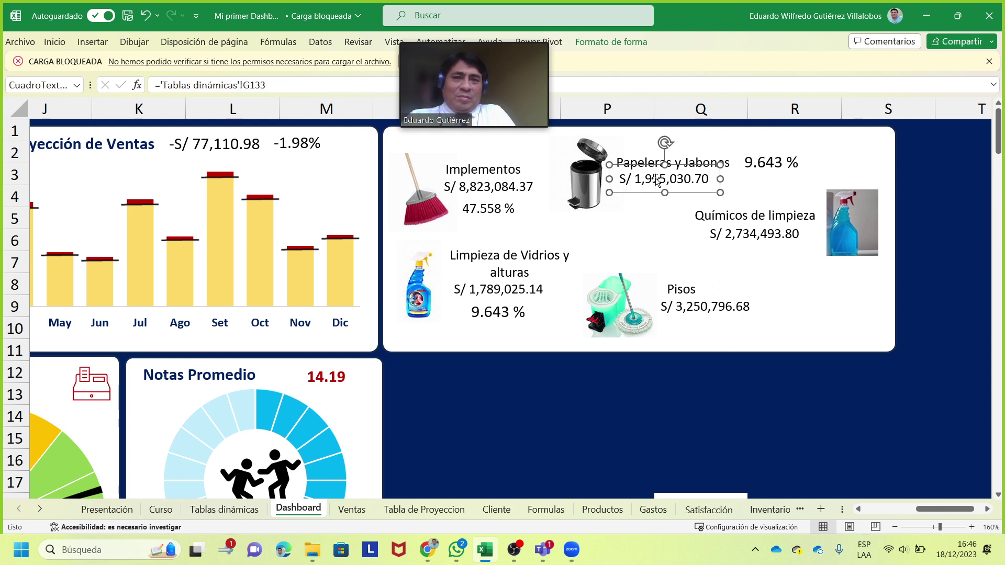
left_click(773, 166)
left_click(277, 85)
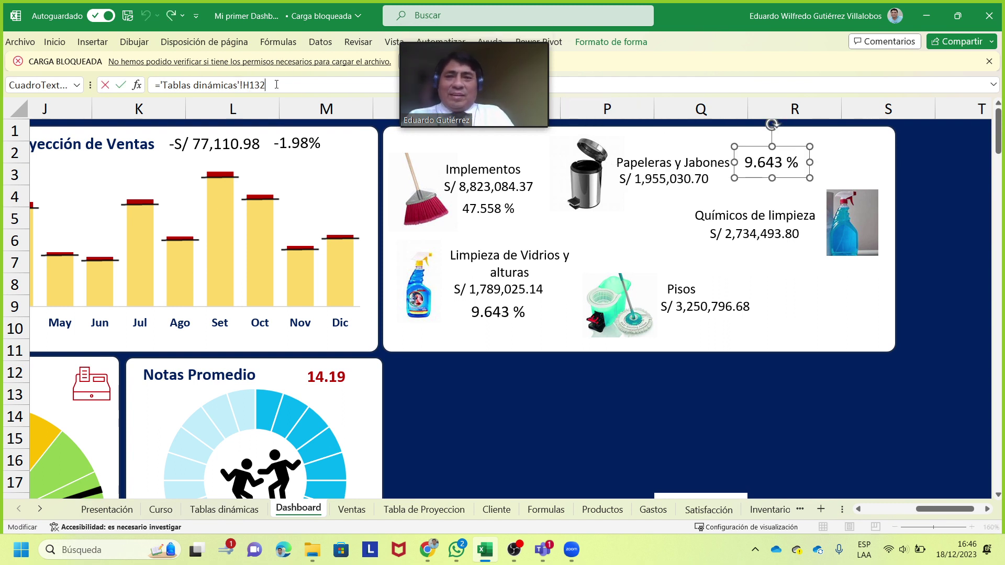
type("3")
key("Return")
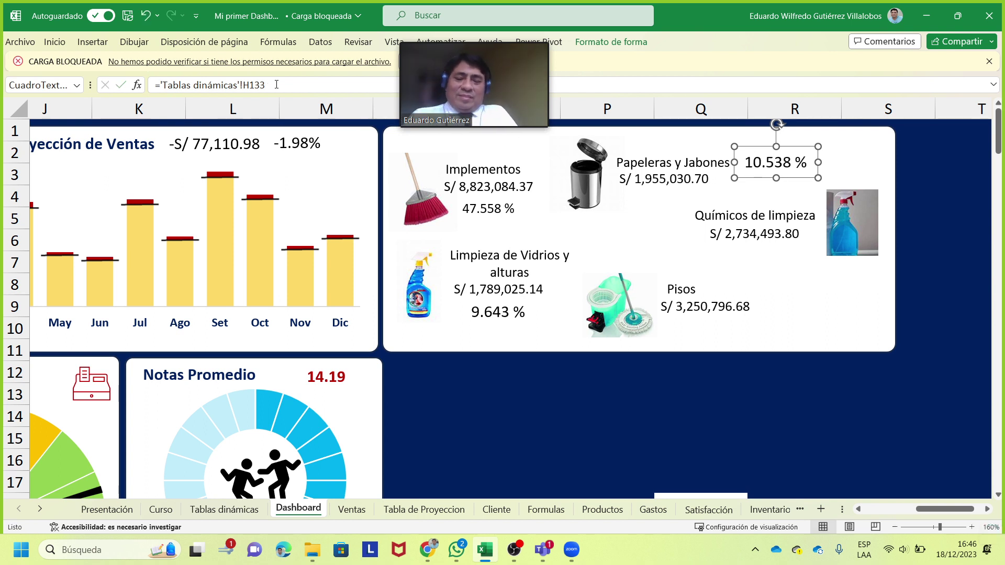
Add percentage labels for Pisos (H134, 17.522 %) and Químicos de limpieza (H135, 14.739 %)
mouse_move(799, 151)
left_mouse_down()
mouse_move(783, 304)
mouse_move(725, 331)
left_mouse_up()
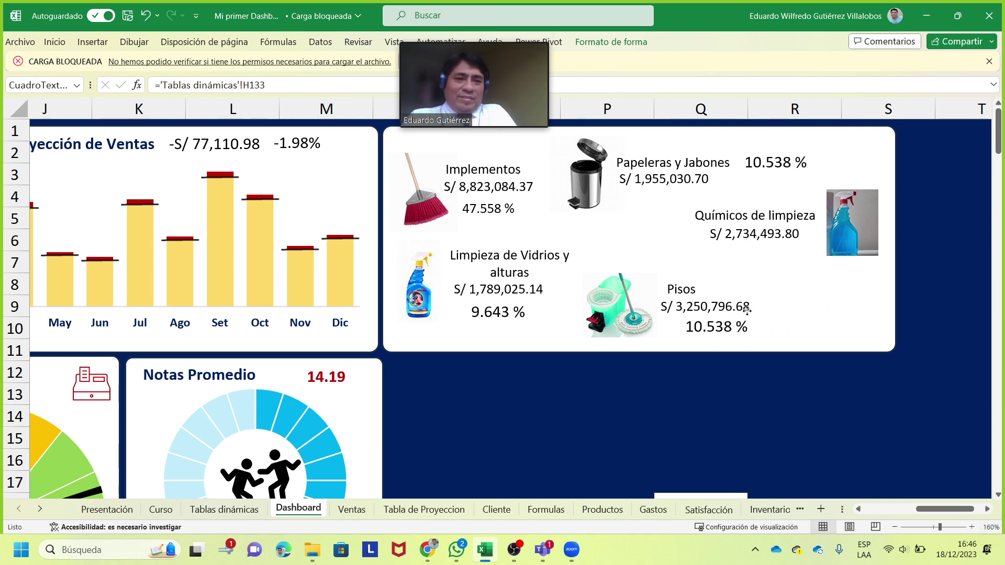
left_click(276, 83)
type("4")
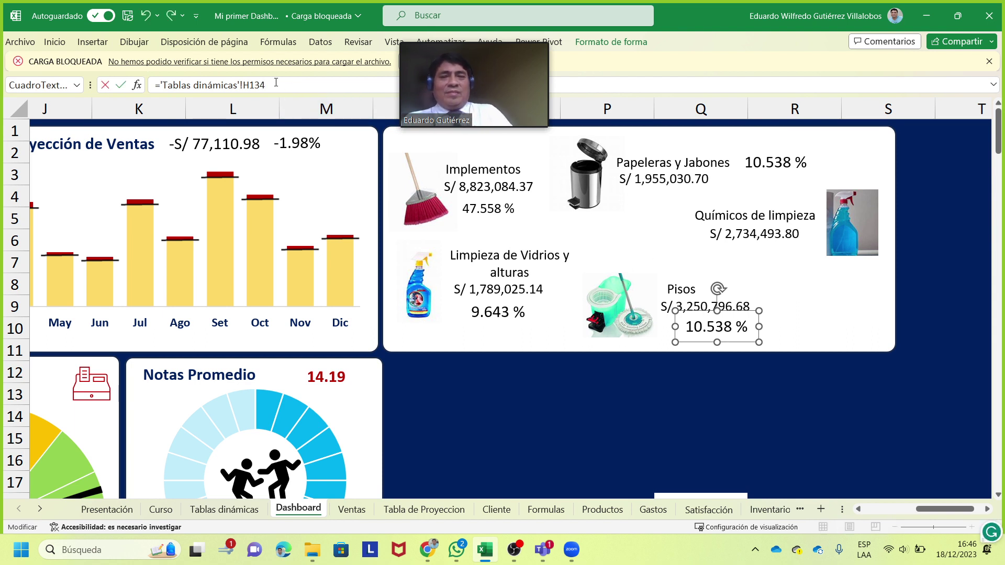
key("Return")
key("ctrl+d")
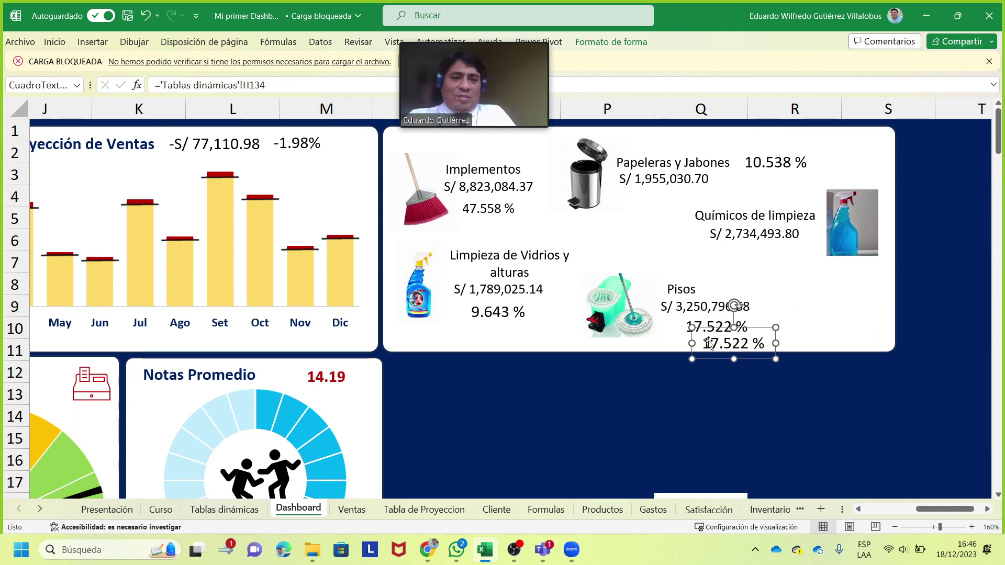
left_click_drag(766, 325, 797, 238)
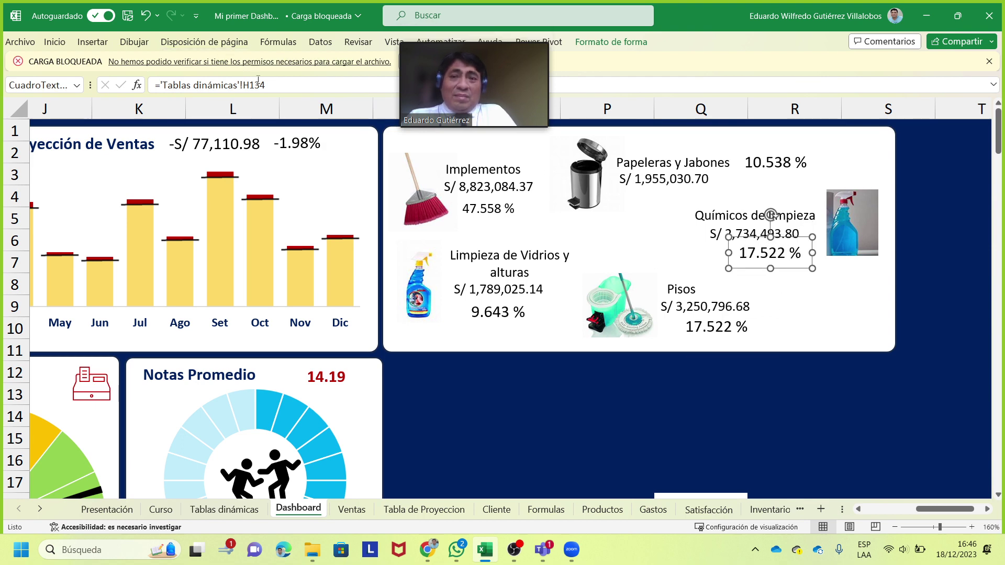
type("5")
key("Return")
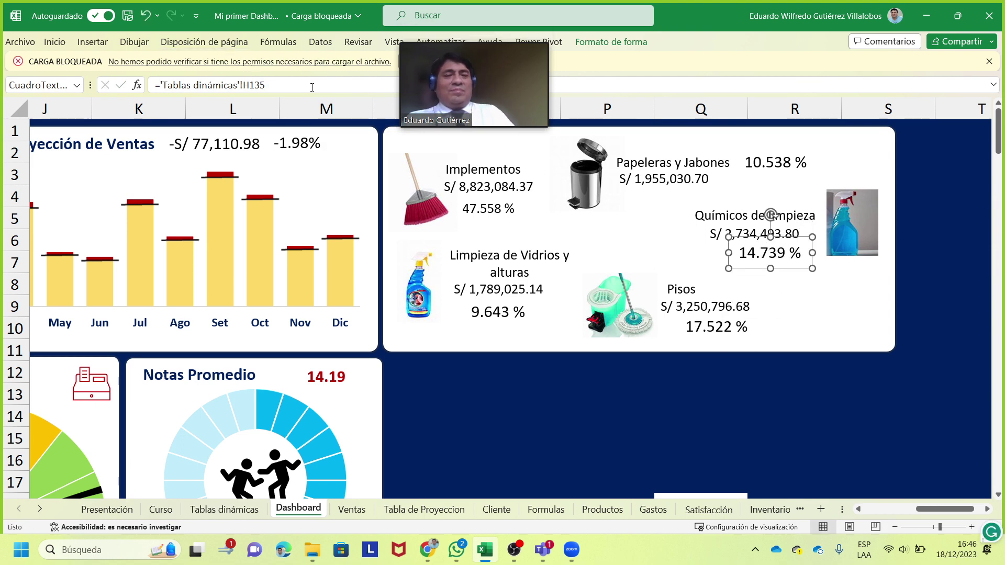
Set all five percentage labels, from 47.558 % to 9.643 %, to font size 10
left_click(511, 222)
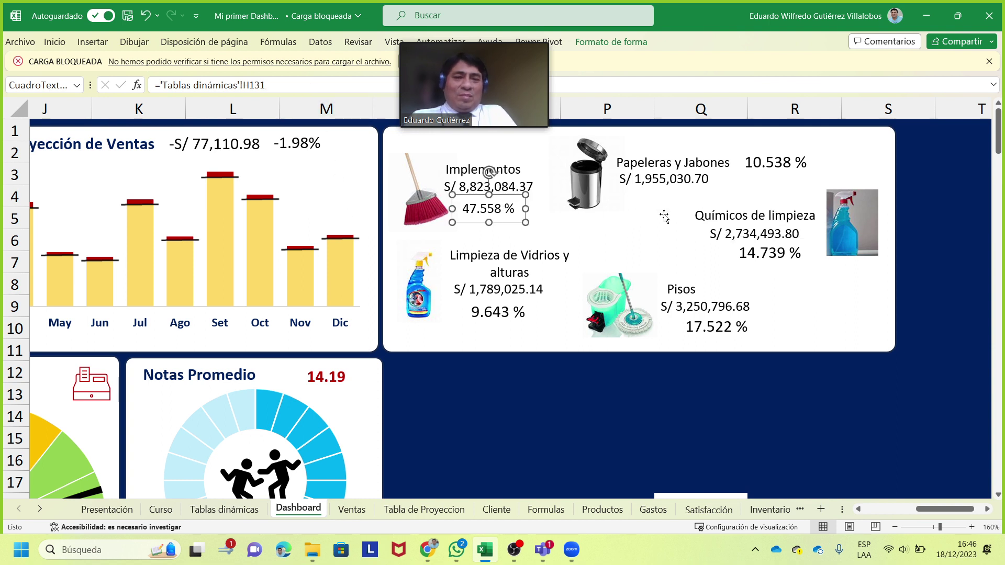
left_click(776, 166, "ctrl")
left_click(780, 244, "ctrl")
left_click(725, 324, "ctrl")
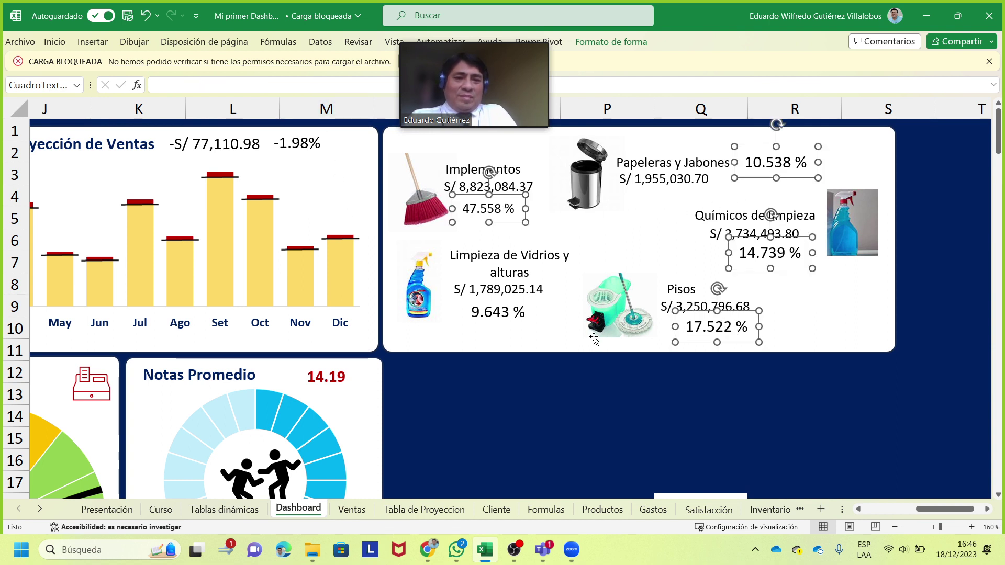
left_click(489, 316, "ctrl")
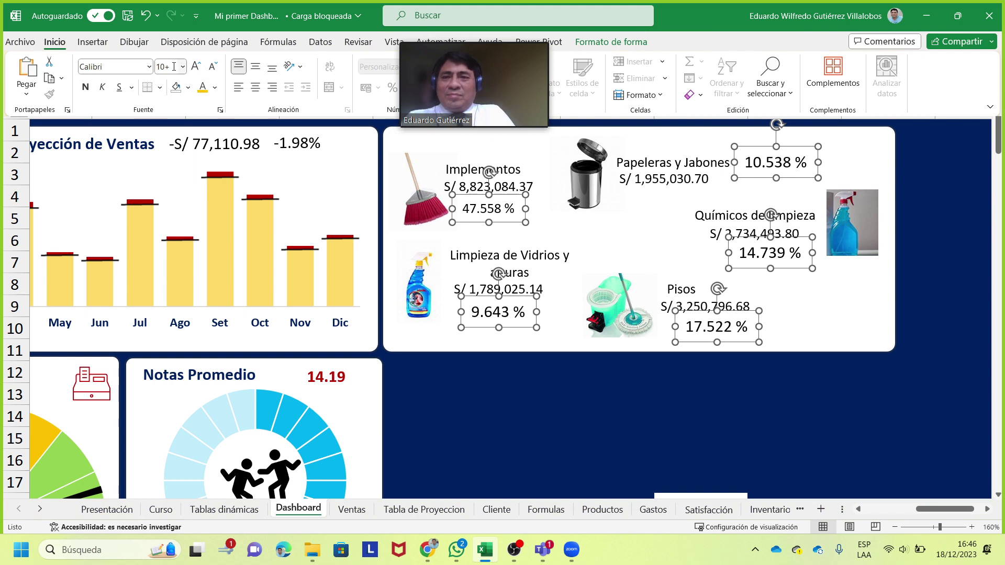
left_click(173, 66)
key("Return")
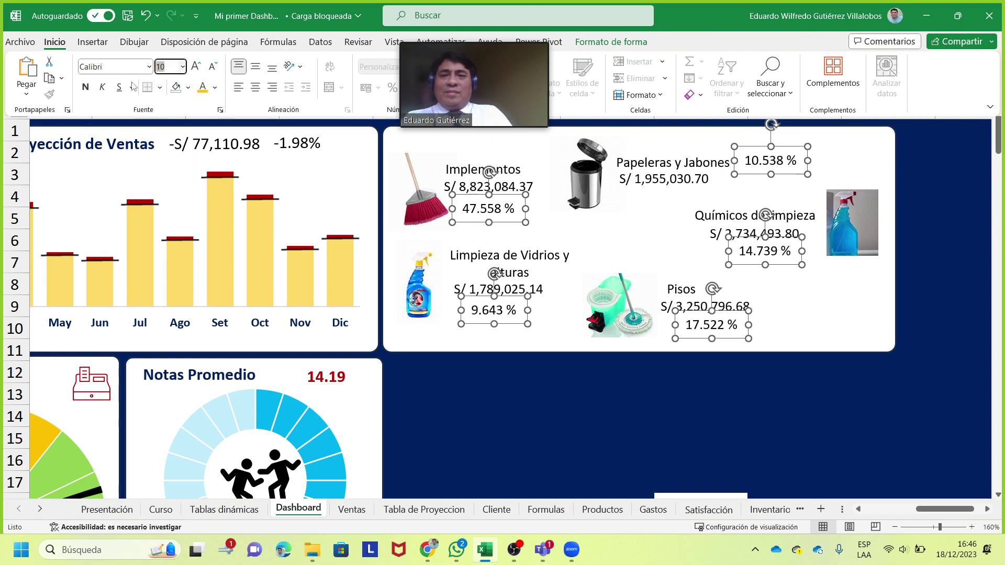
left_click(215, 88)
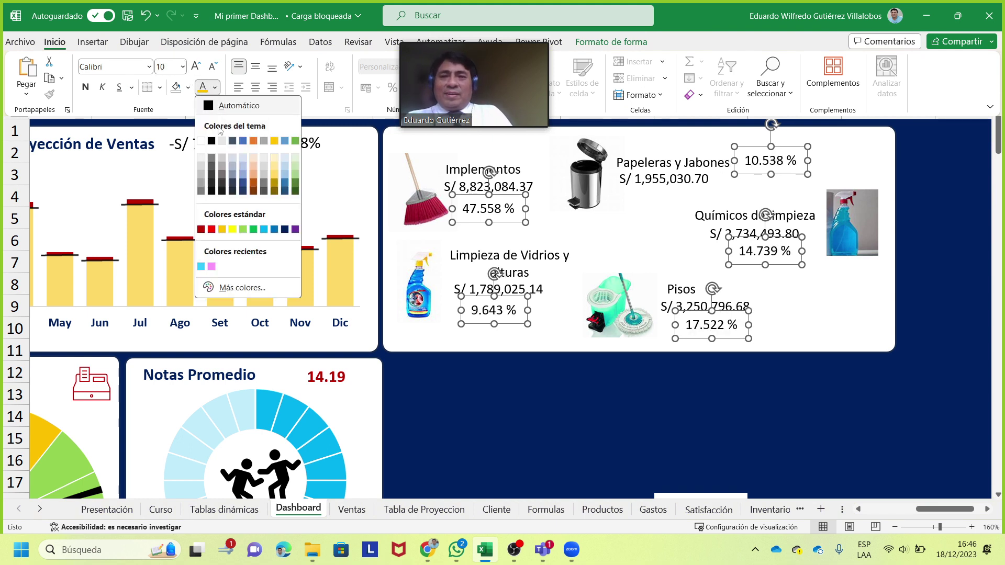
Colour the five selected share percentages dark red, bold them, and deselect them
left_click(201, 230)
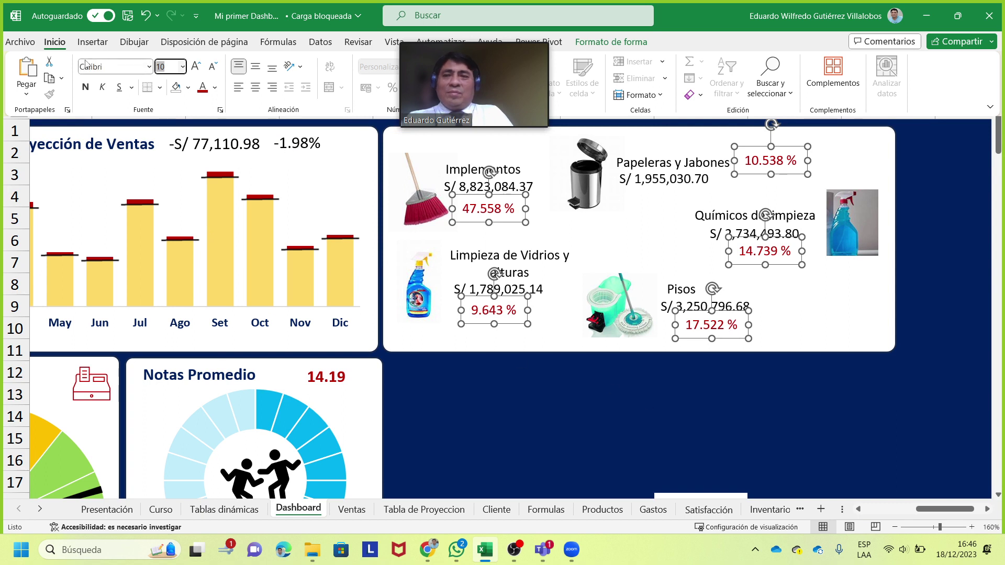
left_click(86, 88)
left_click(542, 419)
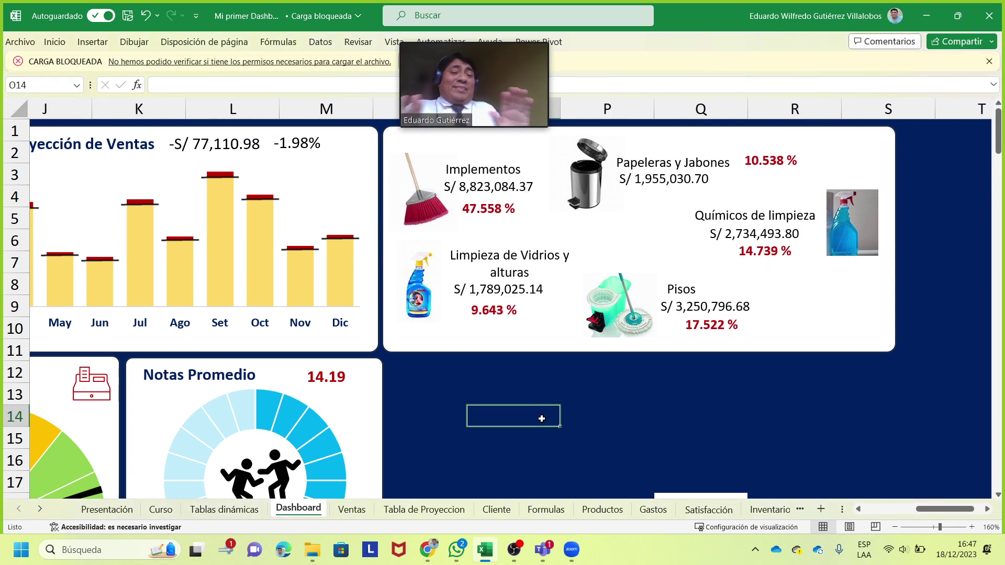
left_click(855, 445)
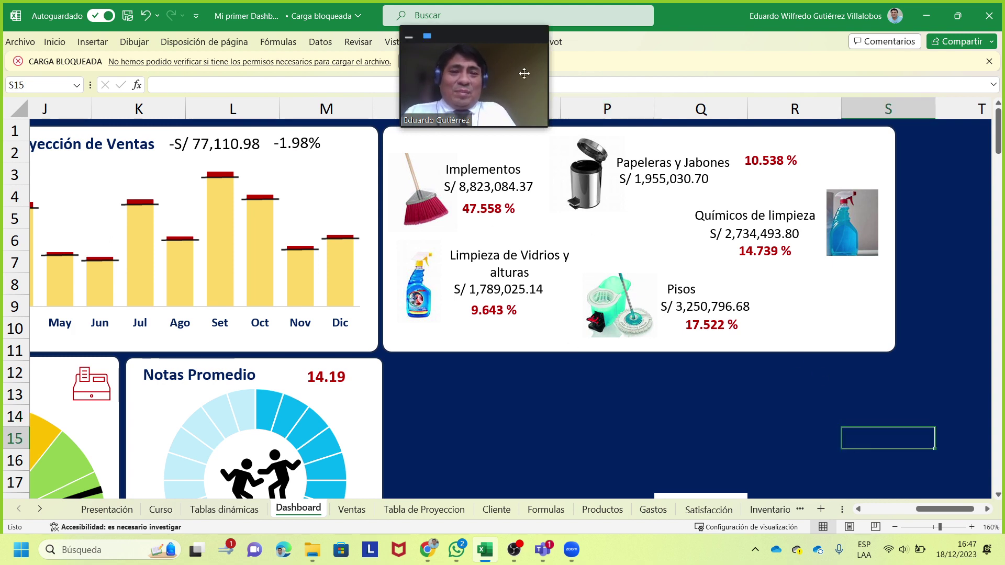
left_click_drag(499, 38, 875, 24)
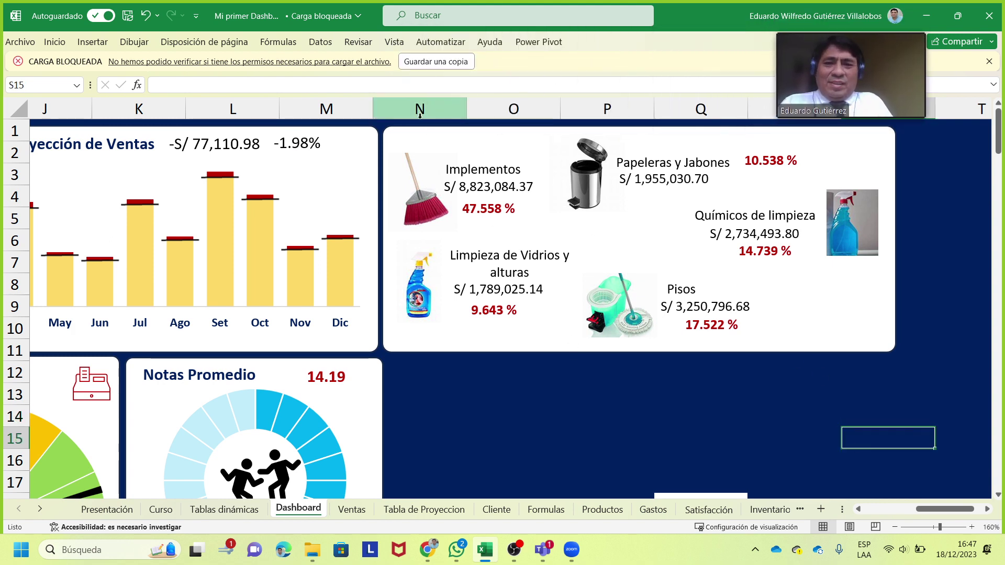
Shift the Implementos broom picture, name, amount and 47.558 % label slightly down
left_click(411, 182)
left_click(466, 187, "ctrl")
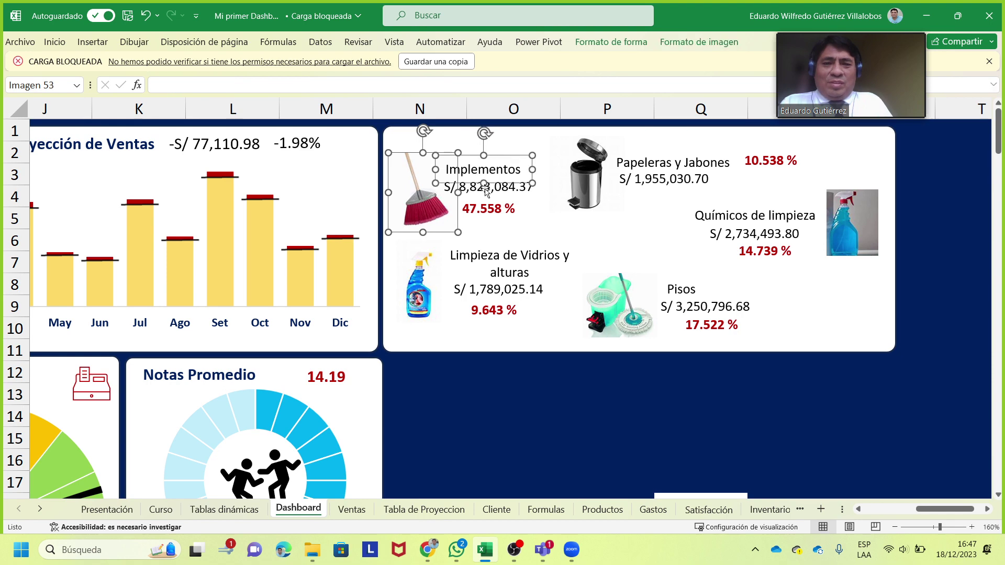
left_click(505, 198, "ctrl")
left_click(497, 210, "ctrl")
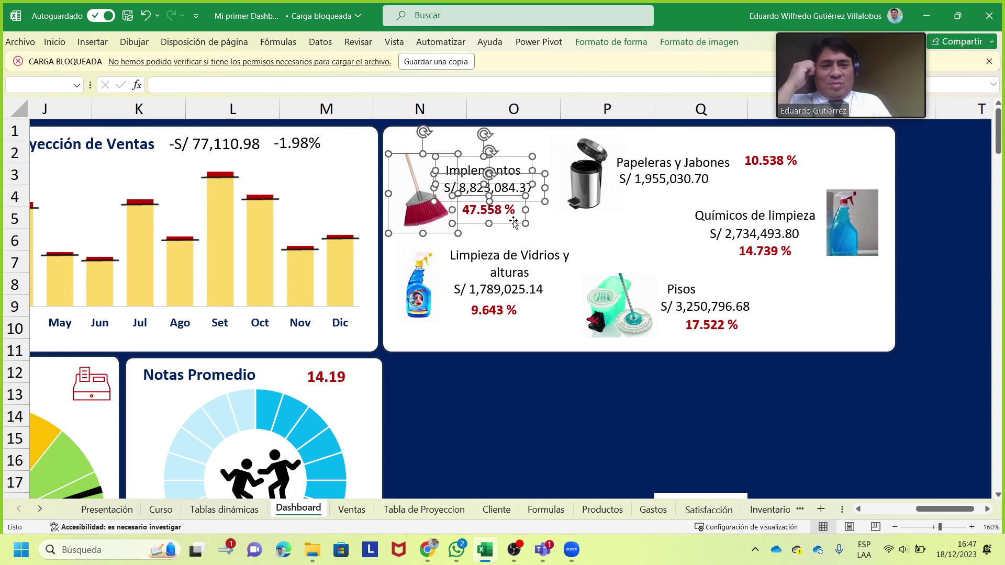
left_click_drag(511, 220, 513, 223)
key("Down")
key("Down")
key("Down")
key("Down")
key("Down")
key("Down")
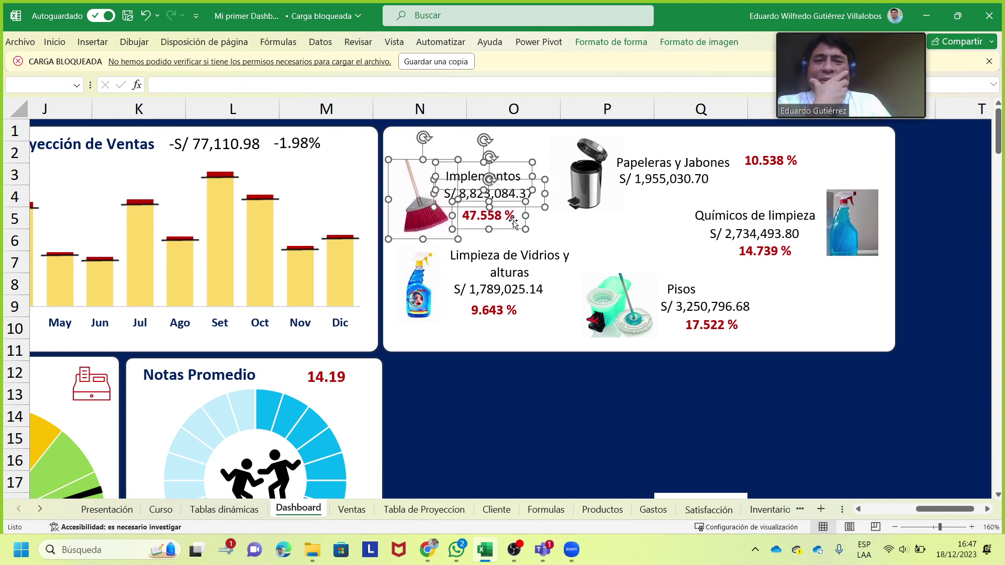
key("Down")
key("Down")
key("Down")
key("Down")
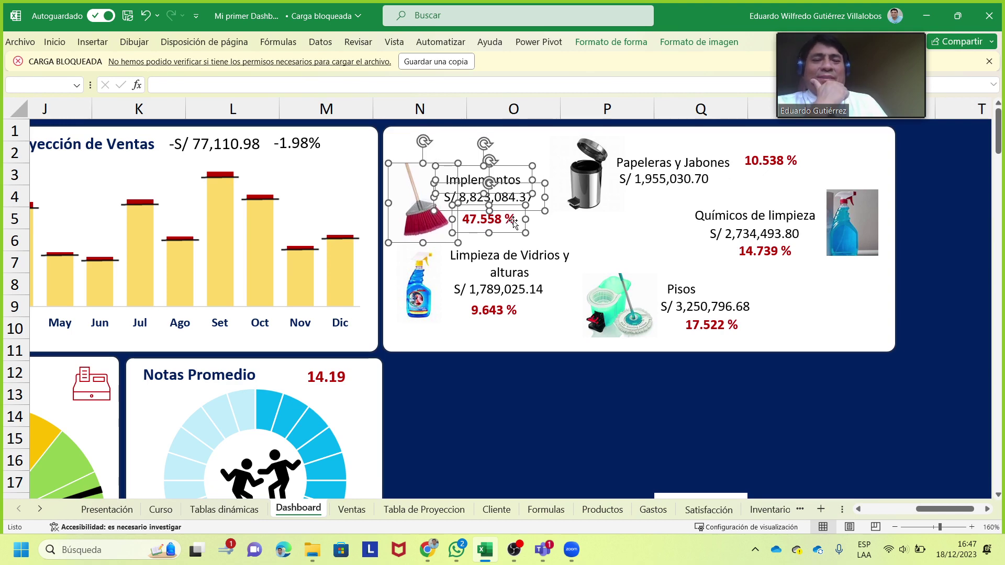
left_click(578, 420)
Lower the trash-can picture and the Papeleras y Jabones name, amount and percentage labels
left_click(592, 180)
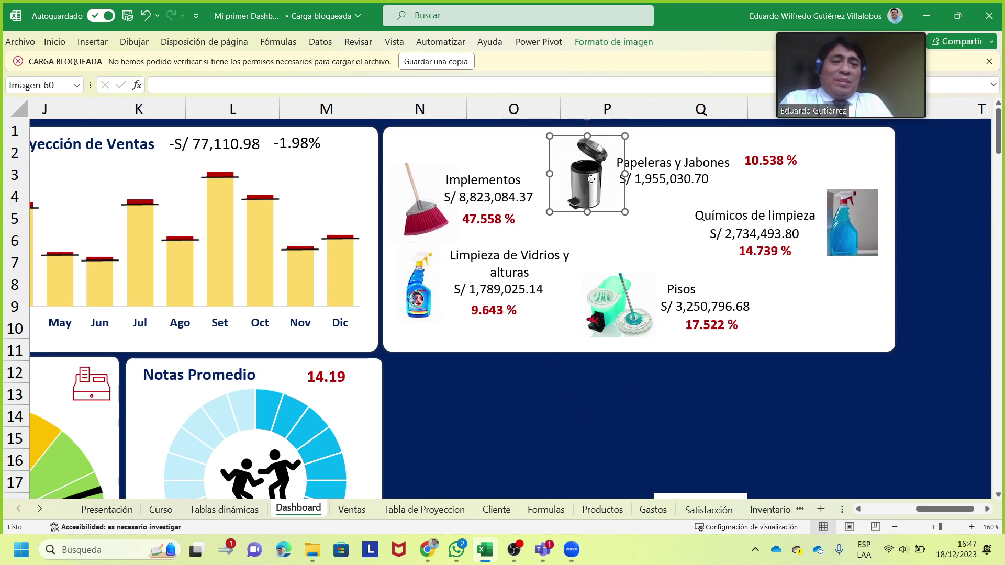
left_click_drag(593, 180, 592, 198)
left_click(655, 173)
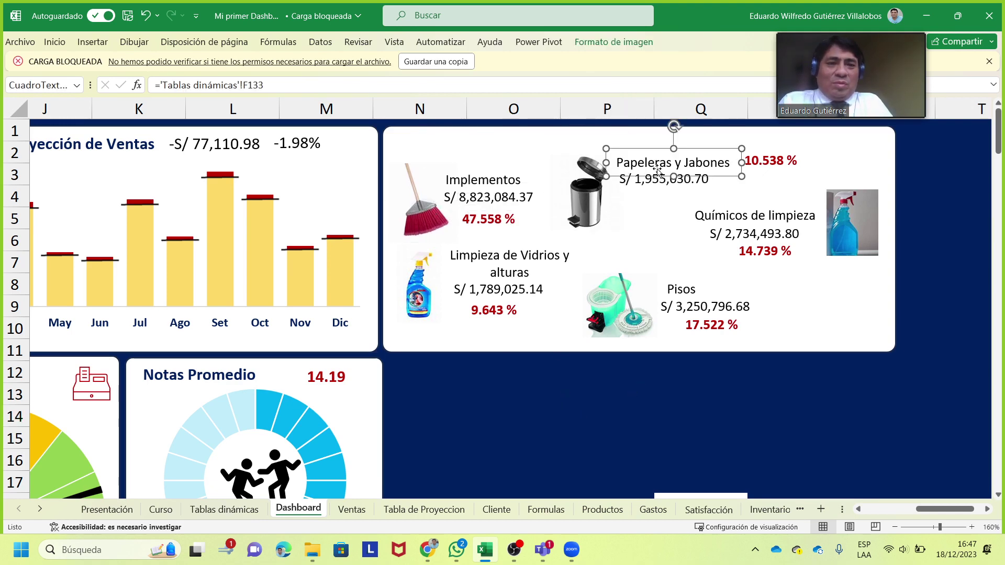
left_click(711, 170)
left_click(751, 159, "ctrl")
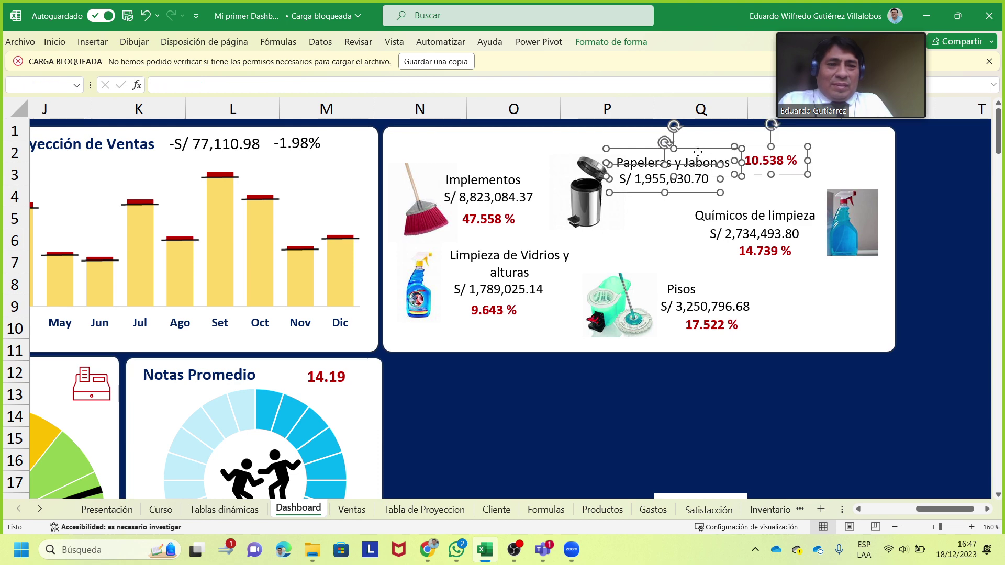
left_click_drag(698, 151, 692, 167)
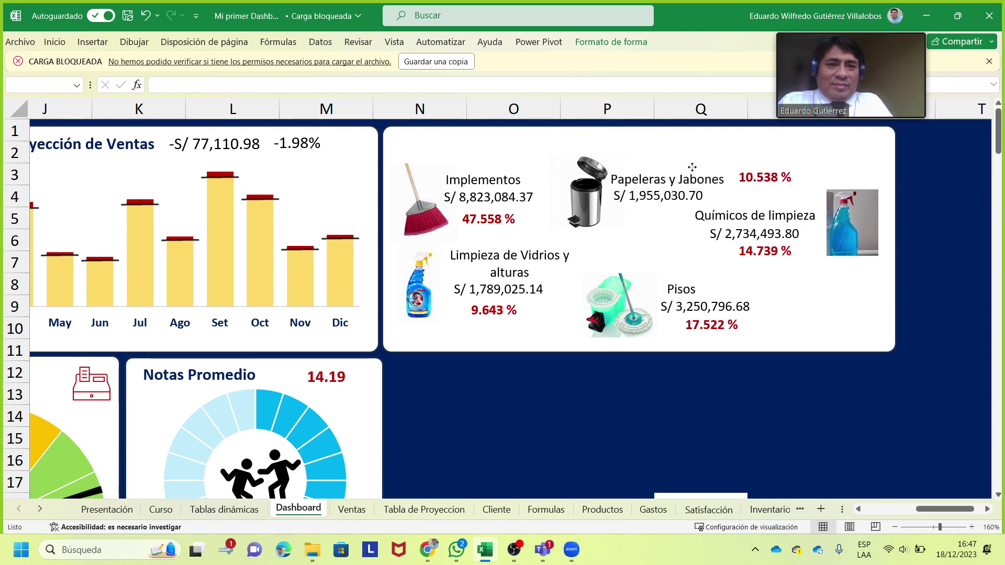
Place the 10.538 % label directly beneath the Papeleras y Jabones amount
left_click(769, 180)
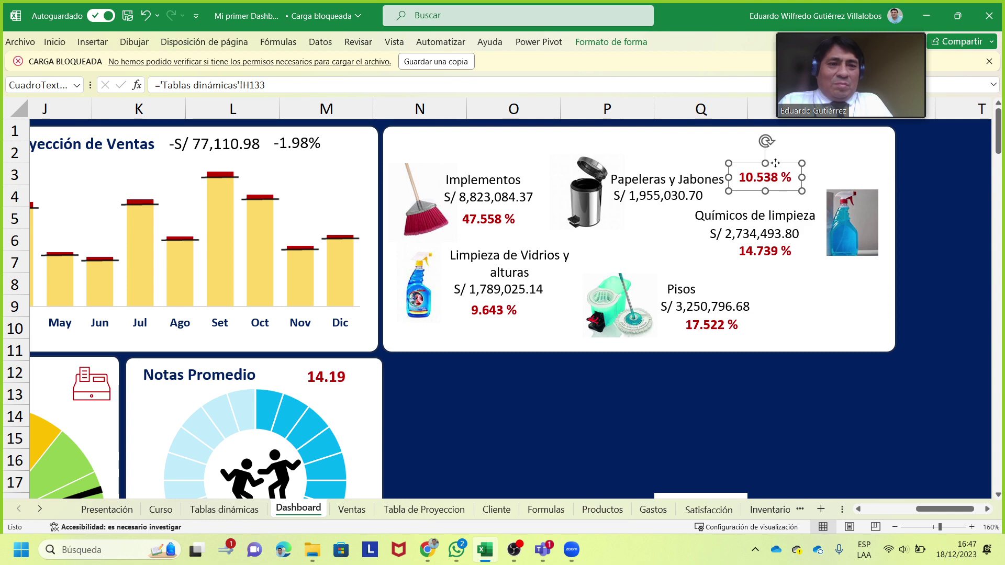
left_click_drag(776, 163, 651, 196)
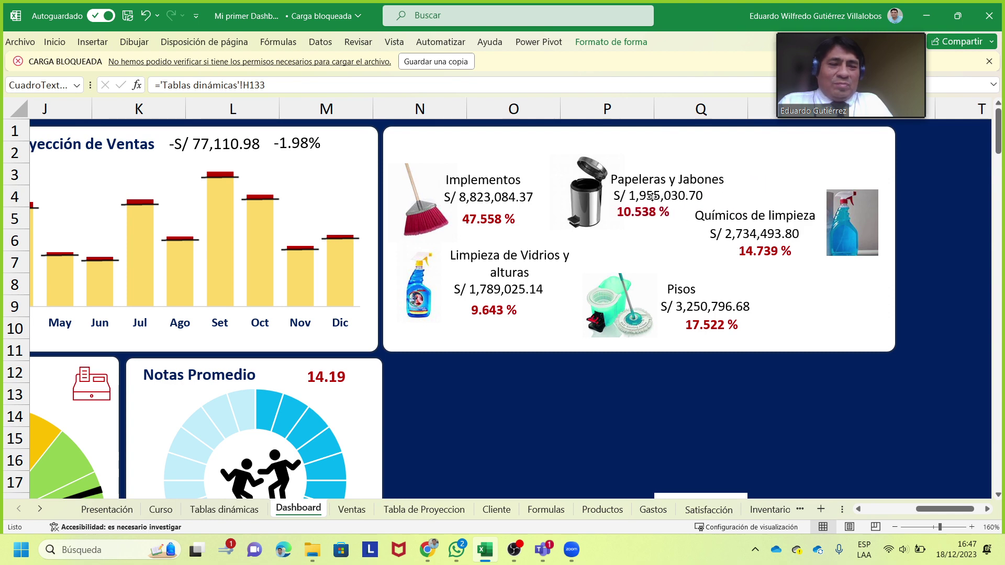
left_click(796, 415)
left_click(87, 148)
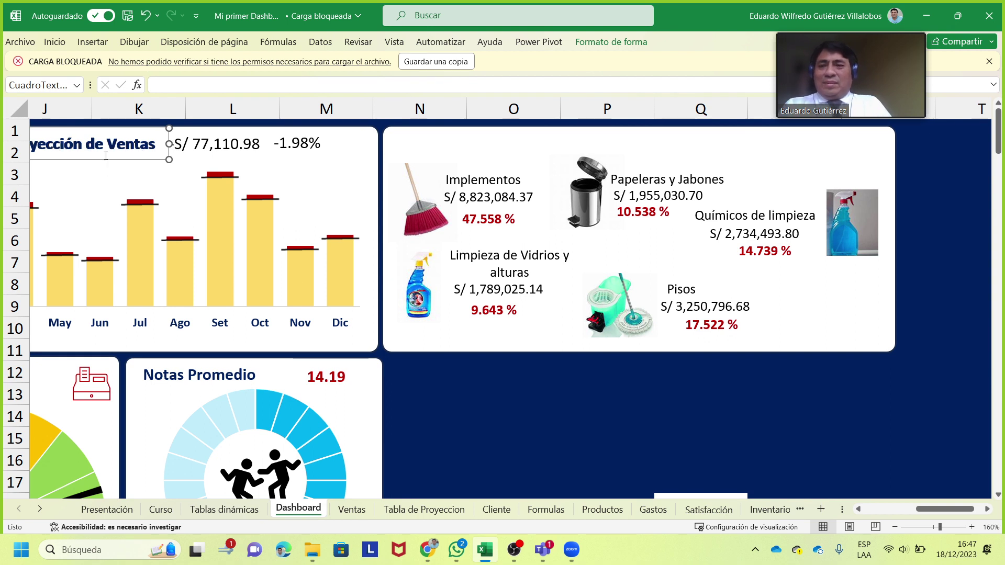
Copy the projection chart's title above the family panel and retype it as 'Ventas por Familia'
left_click_drag(93, 159, 606, 157)
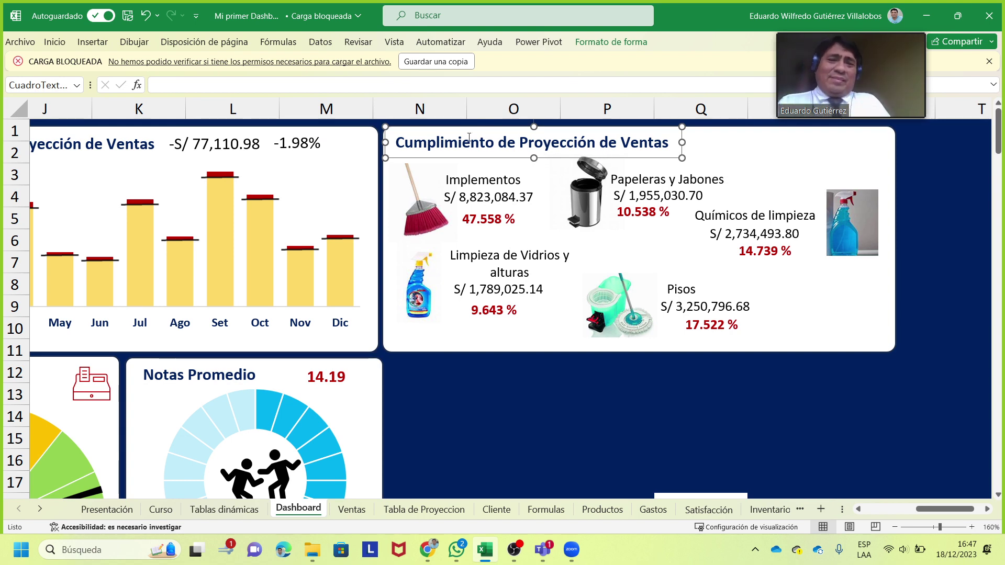
left_click_drag(407, 142, 679, 148)
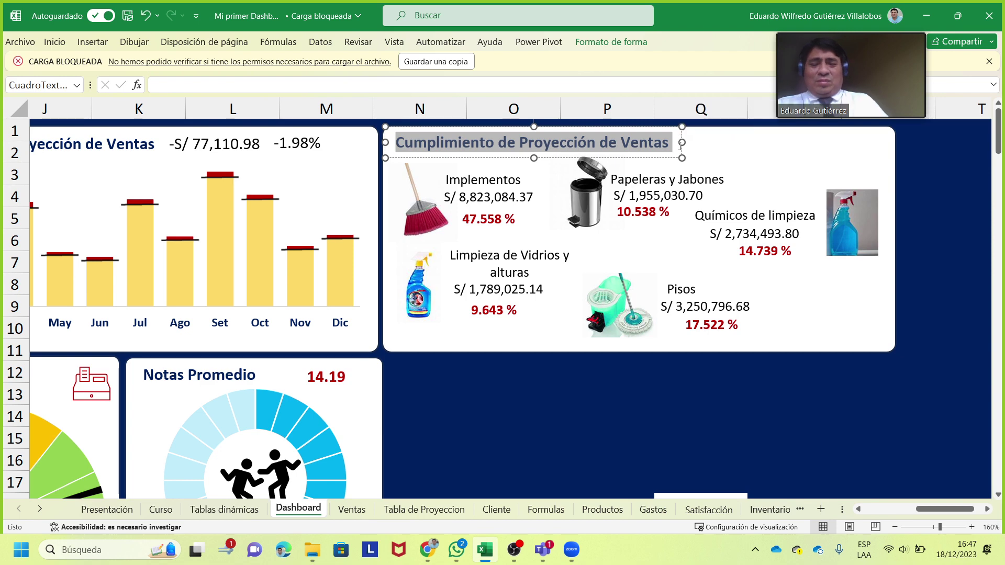
type("Vn")
key("BackSpace")
type("ent")
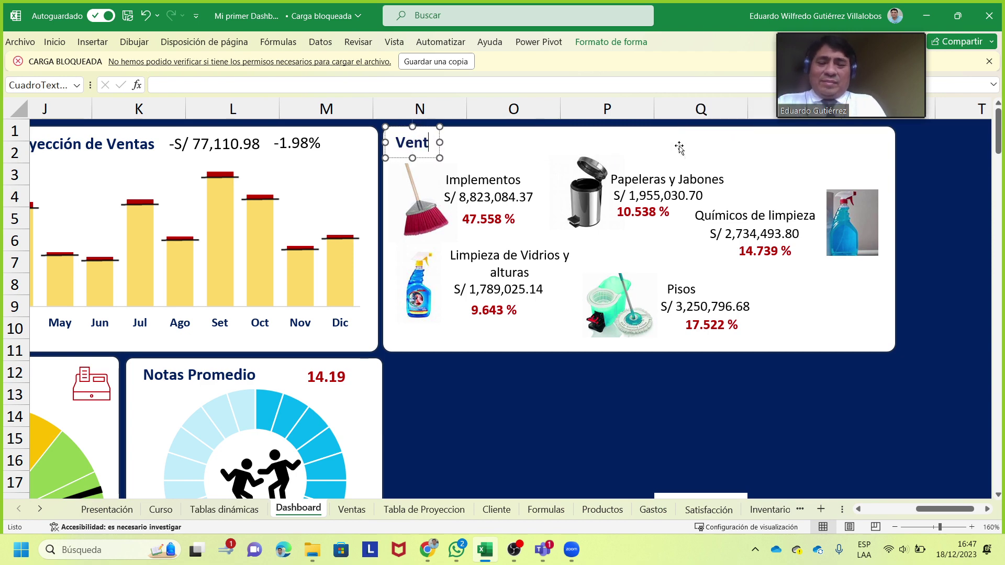
type("as por ")
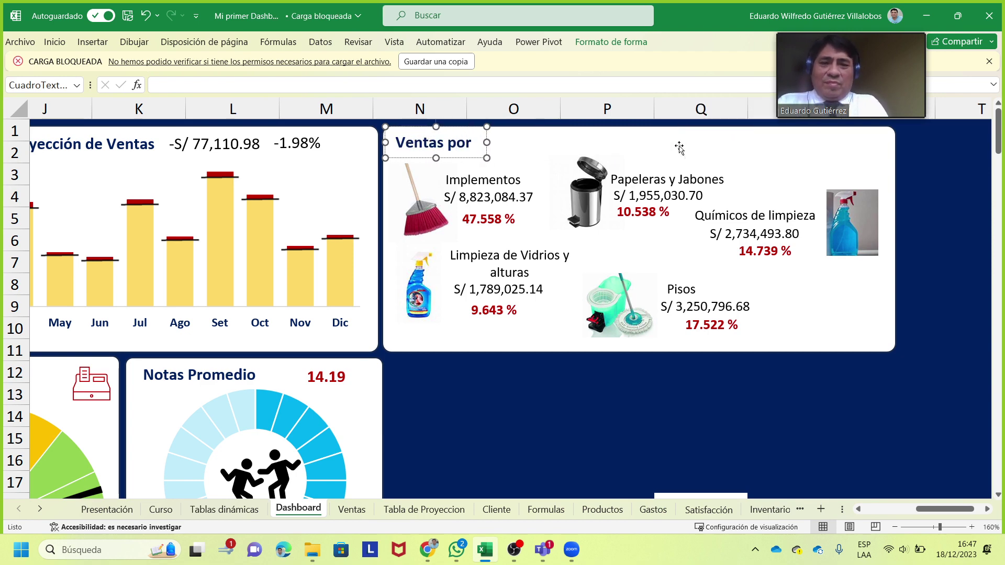
type("Familia")
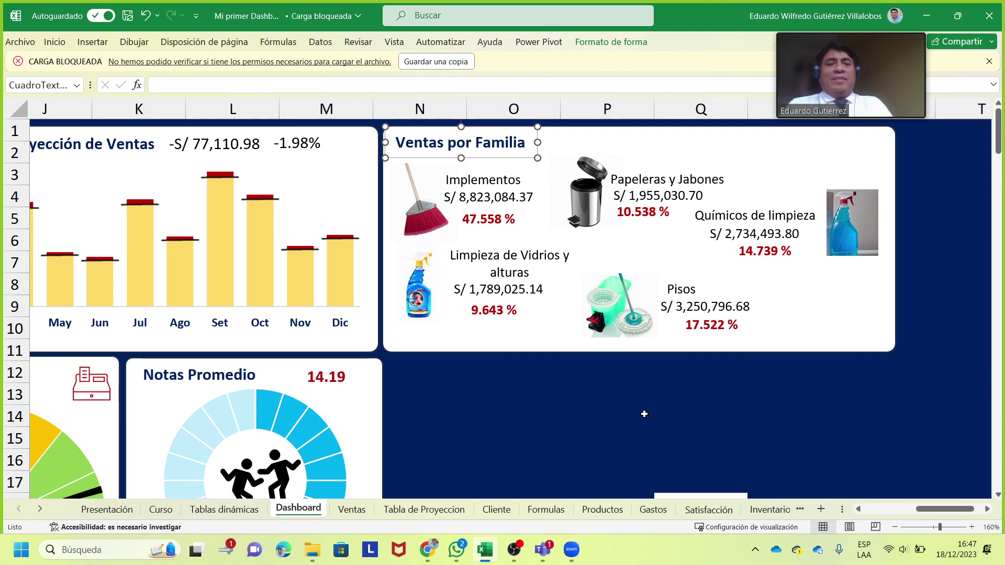
left_click(644, 415)
left_click_drag(927, 511, 880, 512)
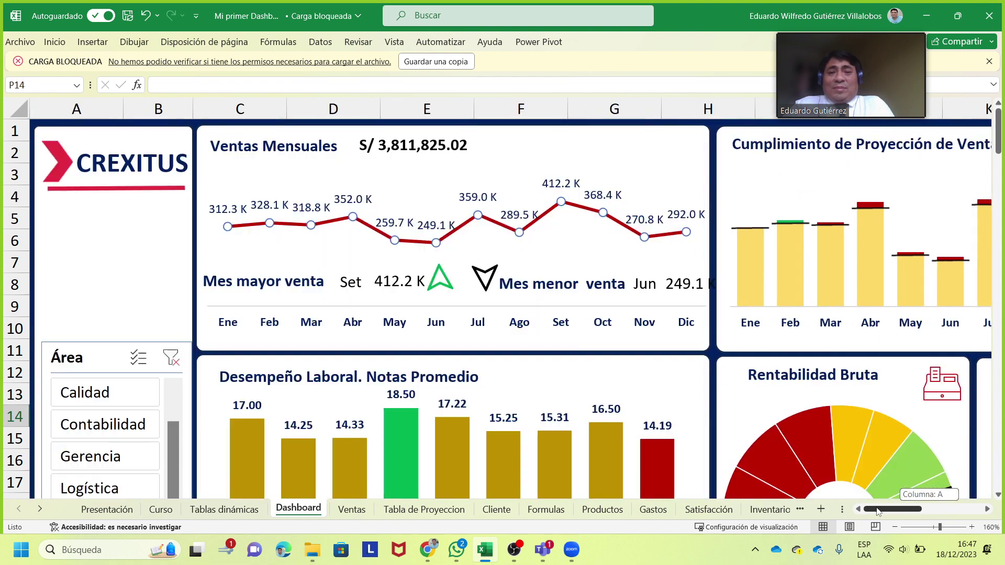
On Tablas dinámicas, rename the family pivot '8. Ventas por tipo de familia' and disable Autoajustar anchos de columnas
left_click(224, 510)
right_click(201, 336)
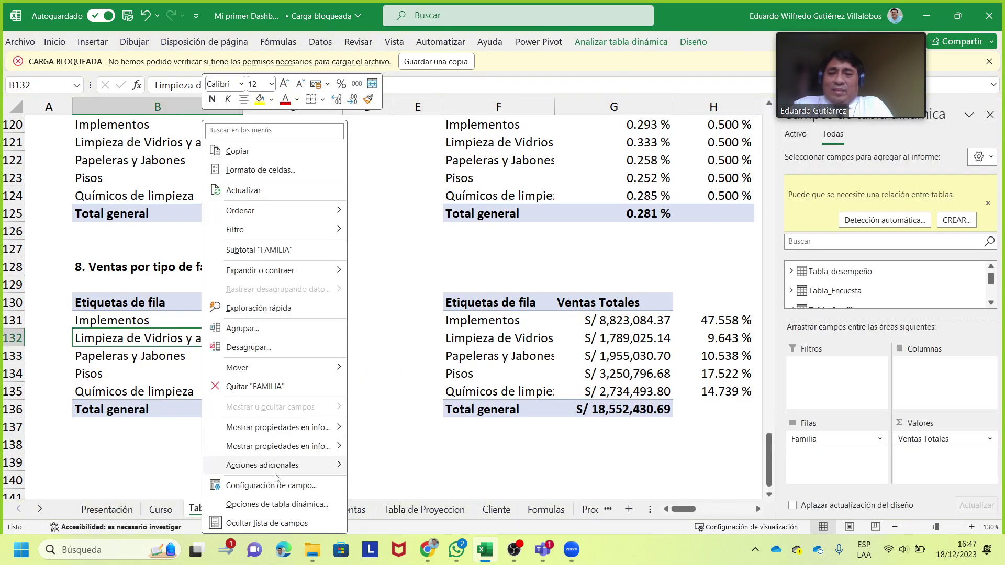
left_click(267, 508)
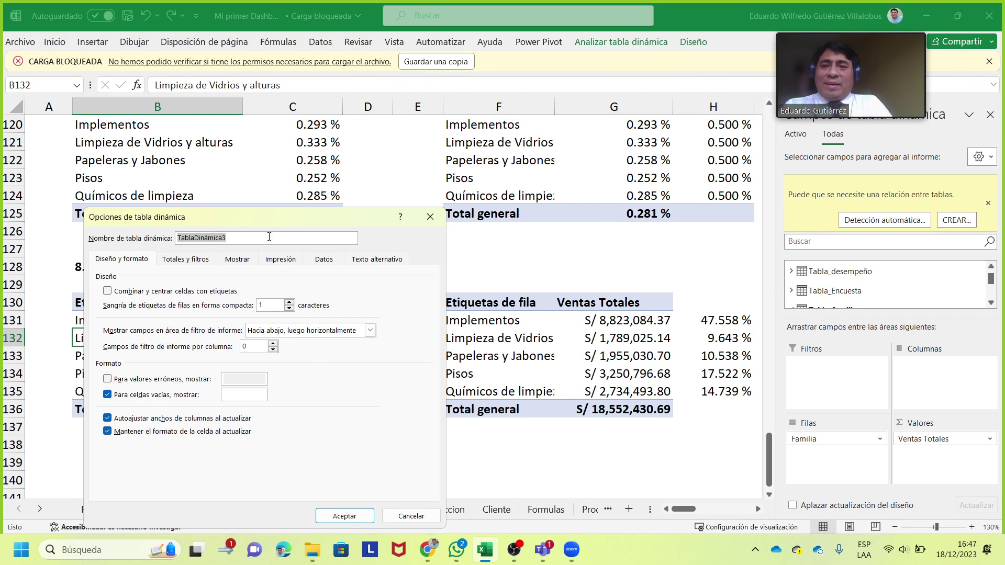
left_click_drag(276, 229, 424, 254)
type("8. Ventas por tipo de familia")
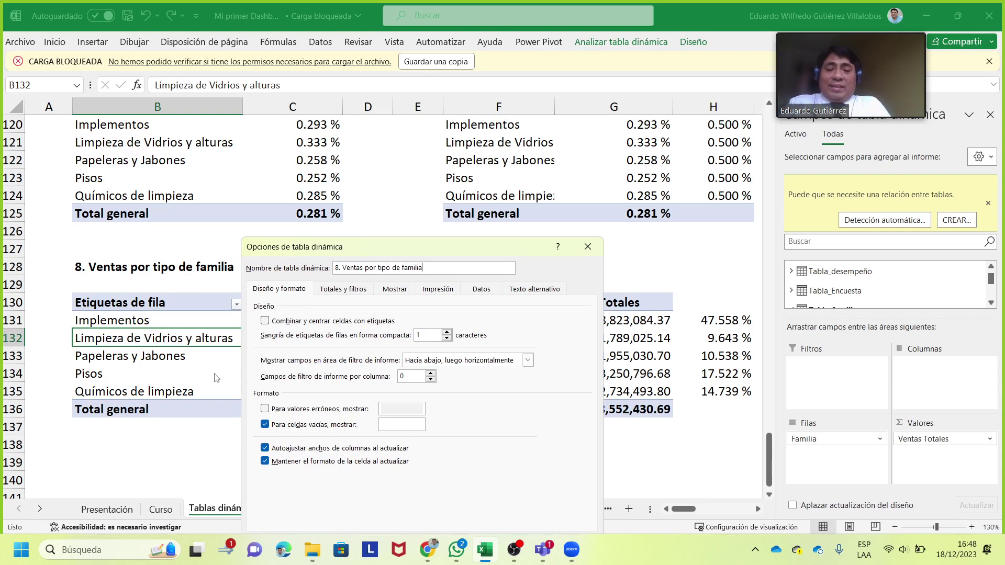
left_click(265, 449)
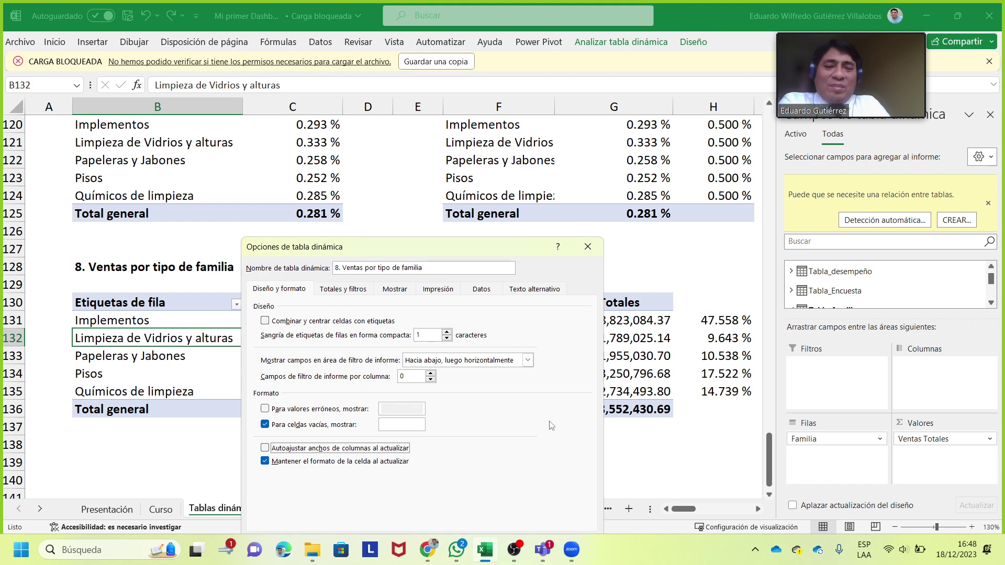
key("Return")
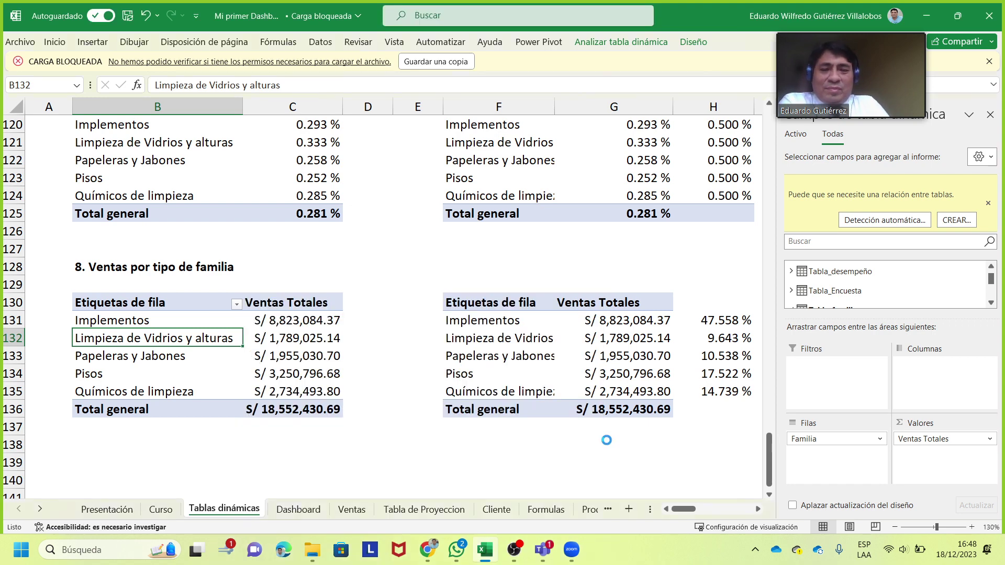
Back on Dashboard, zoom out and move the Año slicer to the top, above Área
left_click(301, 510)
scroll(320, 339, "down", 2)
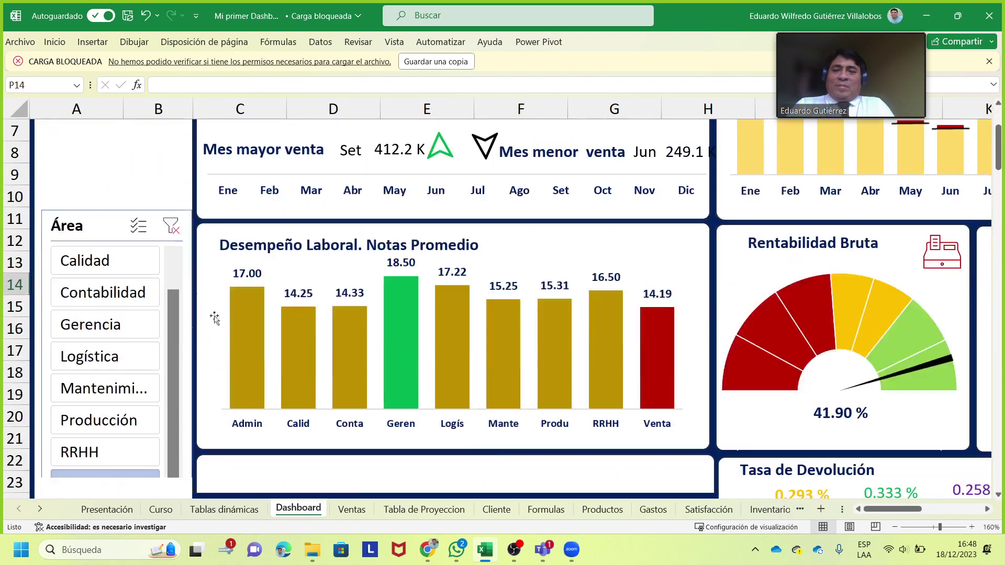
scroll(266, 281, "down", 1, "ctrl")
scroll(267, 281, "down", 1, "ctrl")
scroll(267, 281, "down", 1, "ctrl")
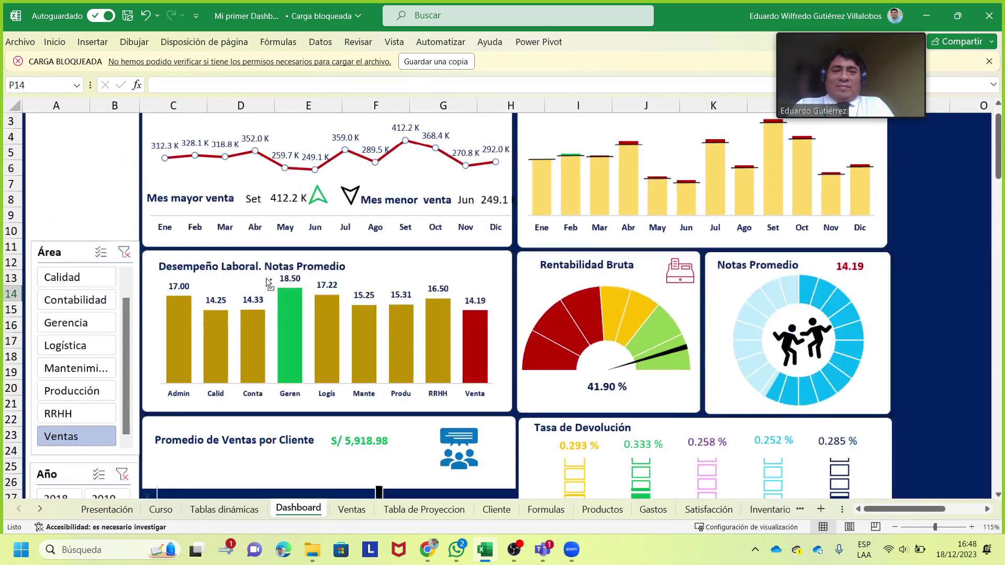
scroll(266, 281, "down", 1, "ctrl")
scroll(266, 282, "down", 1, "ctrl")
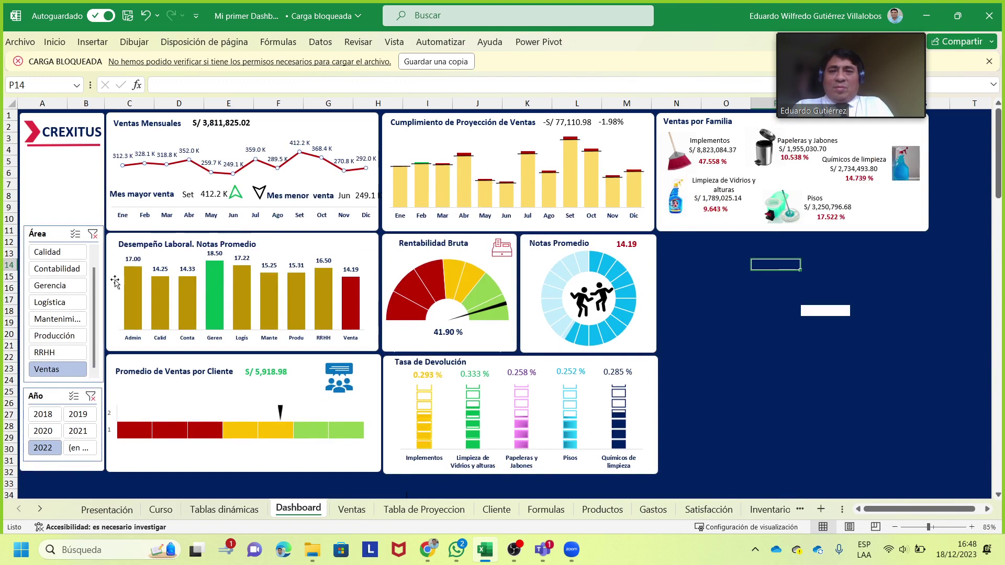
left_click_drag(46, 395, 50, 159)
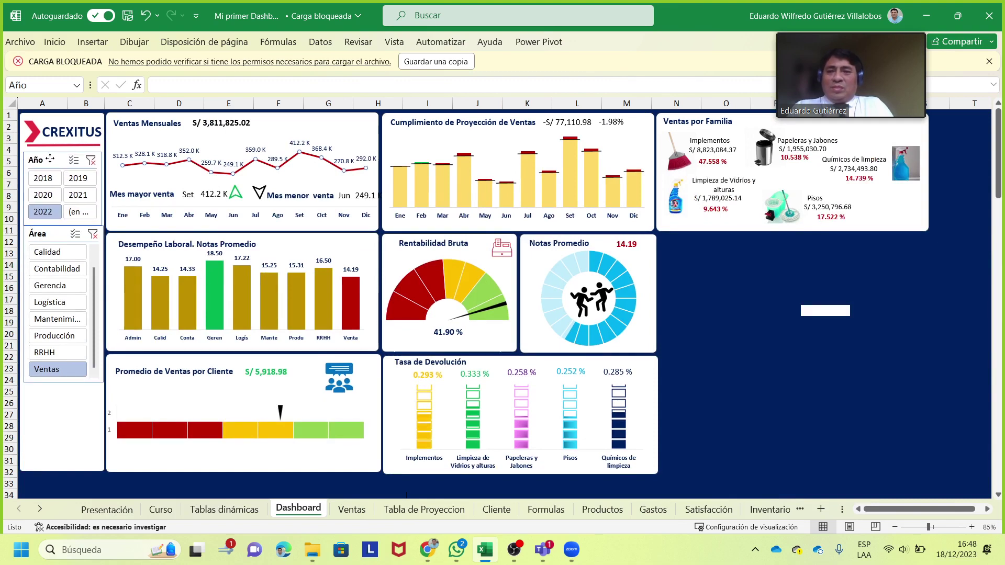
Tick '8. Ventas por tipo de familia' in the Año slicer's Conexiones de informes
right_click(54, 155)
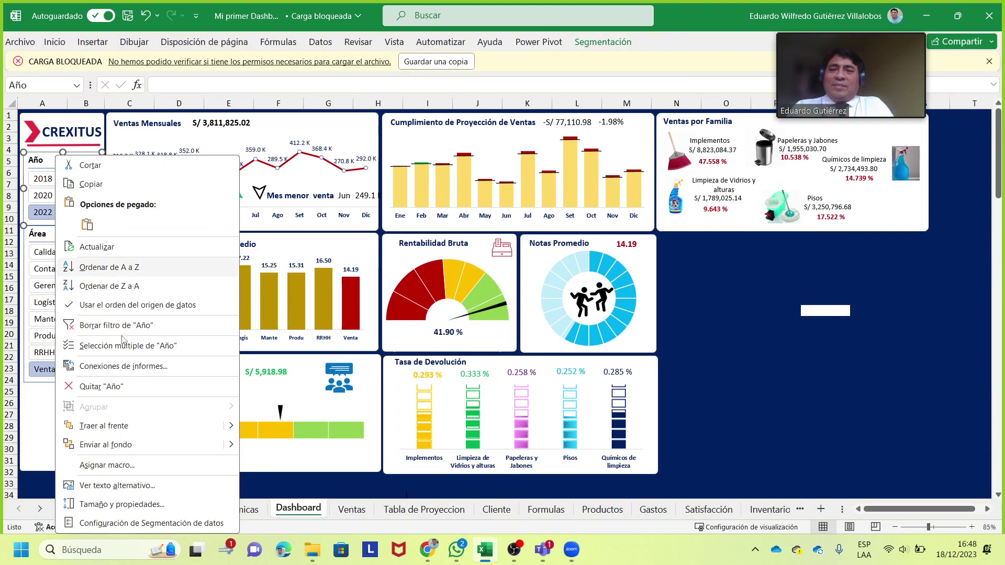
left_click(116, 373)
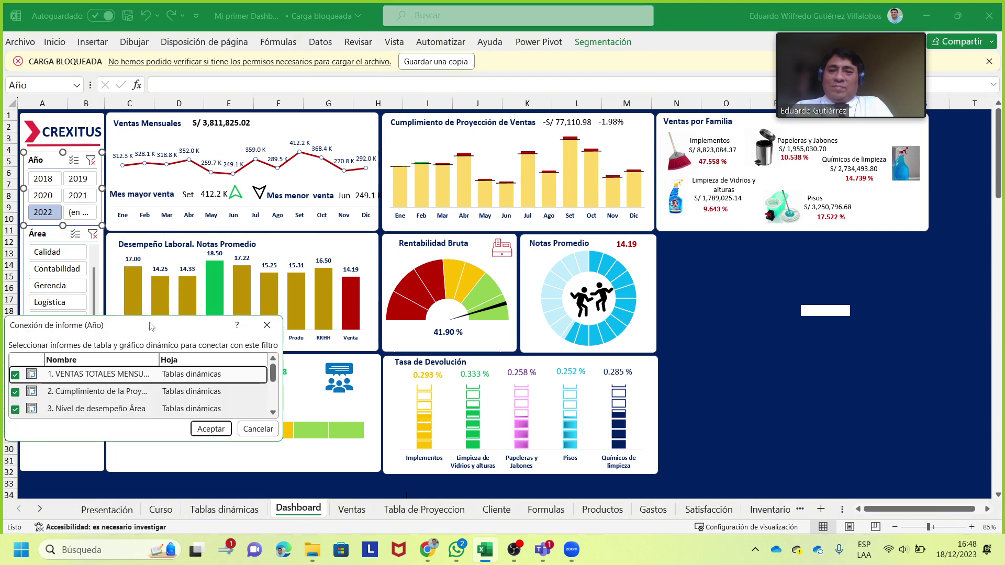
left_click_drag(151, 318, 151, 114)
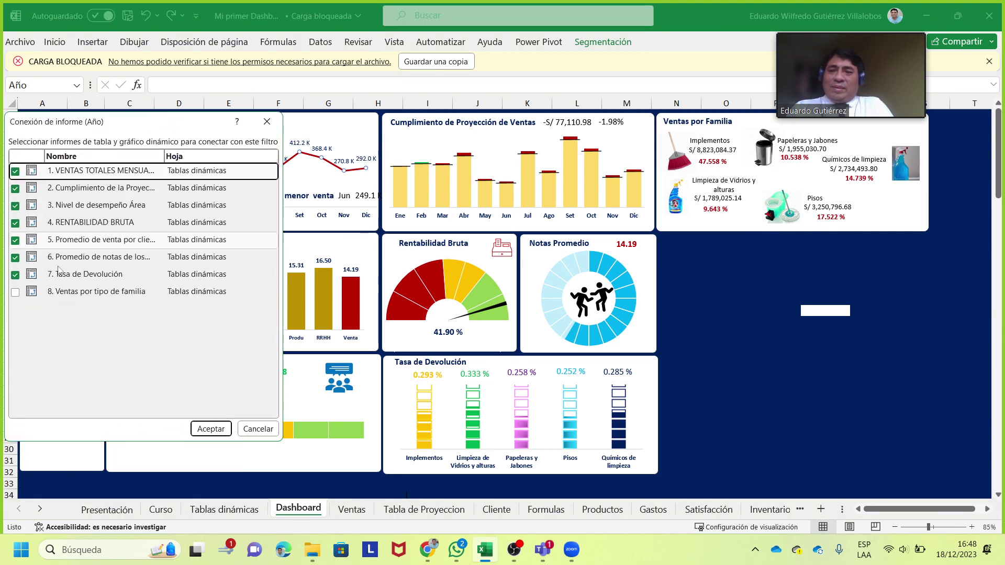
left_click(15, 293)
left_click(211, 429)
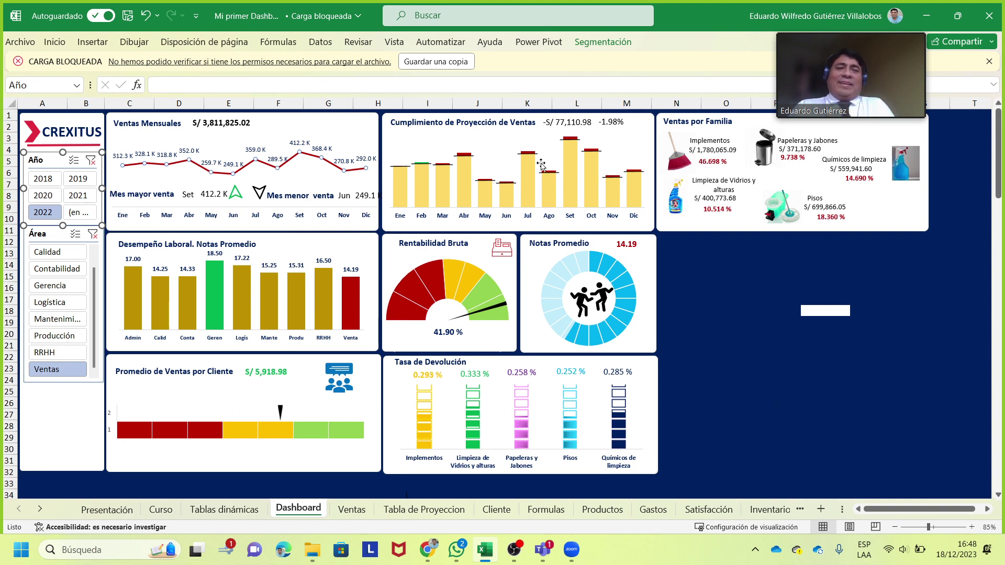
Try 2018 in the Año slicer, then settle on 2019, showing Implementos at S/ 1,754,779.36 (47.055 %)
left_click(45, 179)
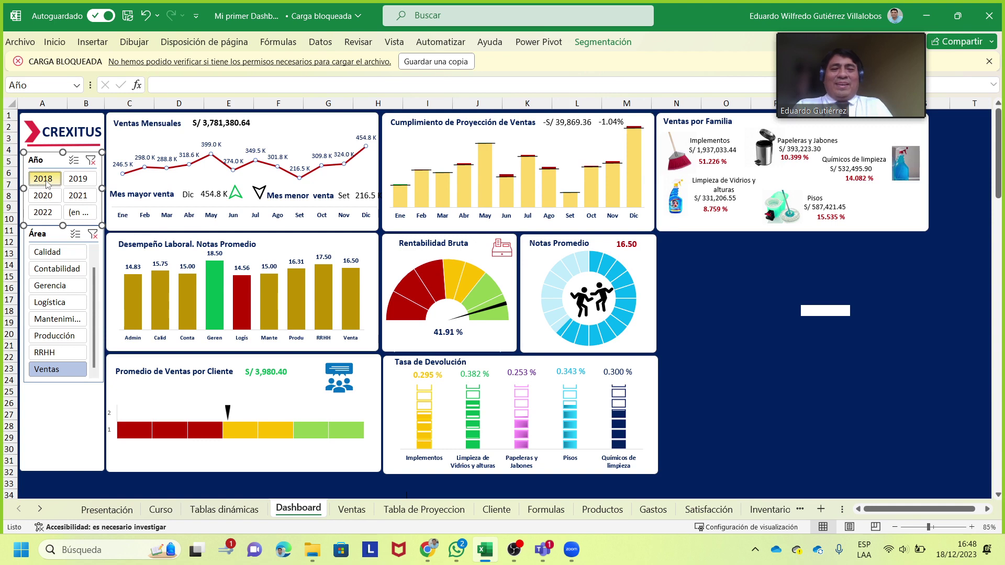
left_click(83, 187)
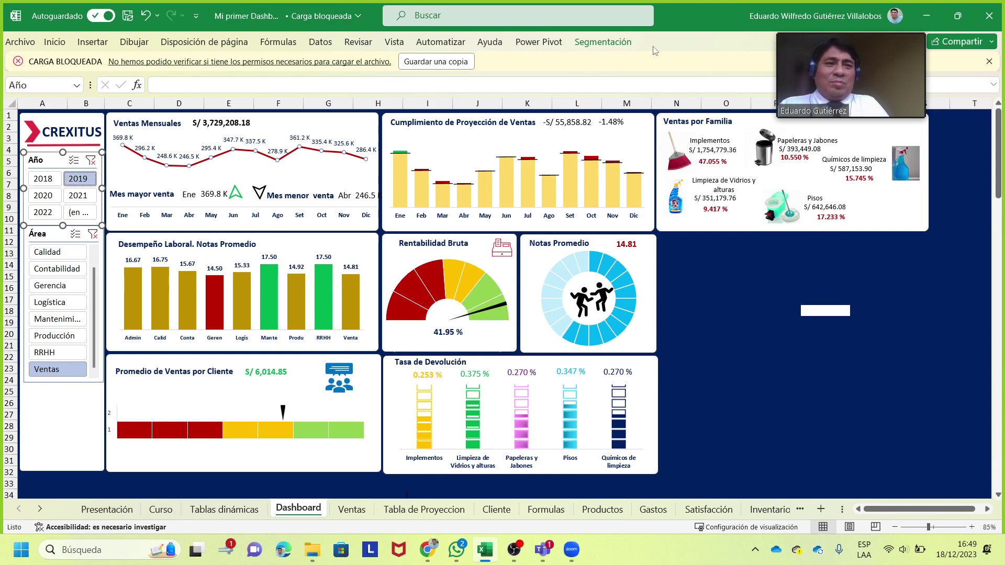
Fill P12:R12 down to row 21, overwriting the white cells beside Notas Promedio
mouse_move(850, 74)
left_click_drag(878, 29, 781, 265)
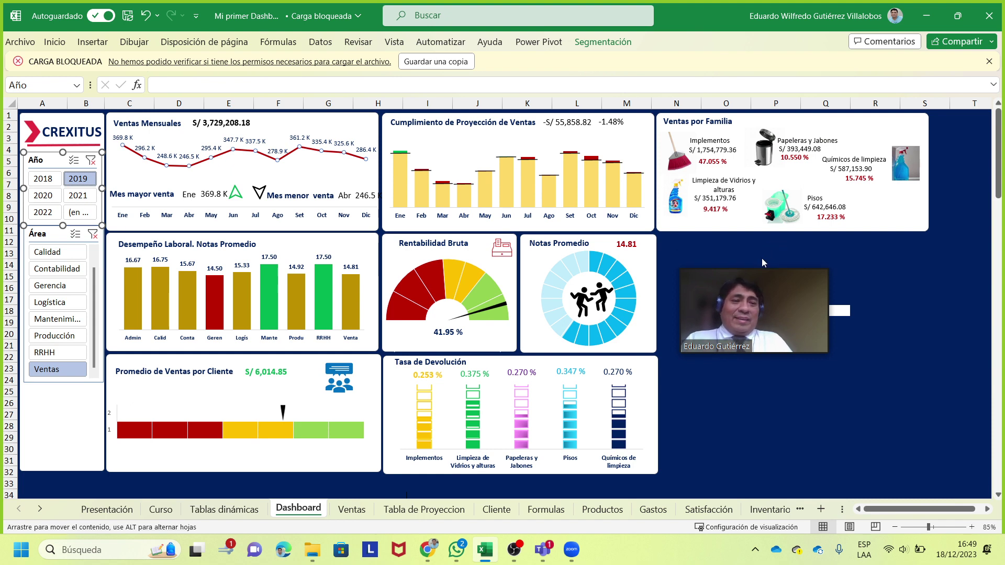
key("Escape")
key("Up")
left_click_drag(776, 274, 650, 285)
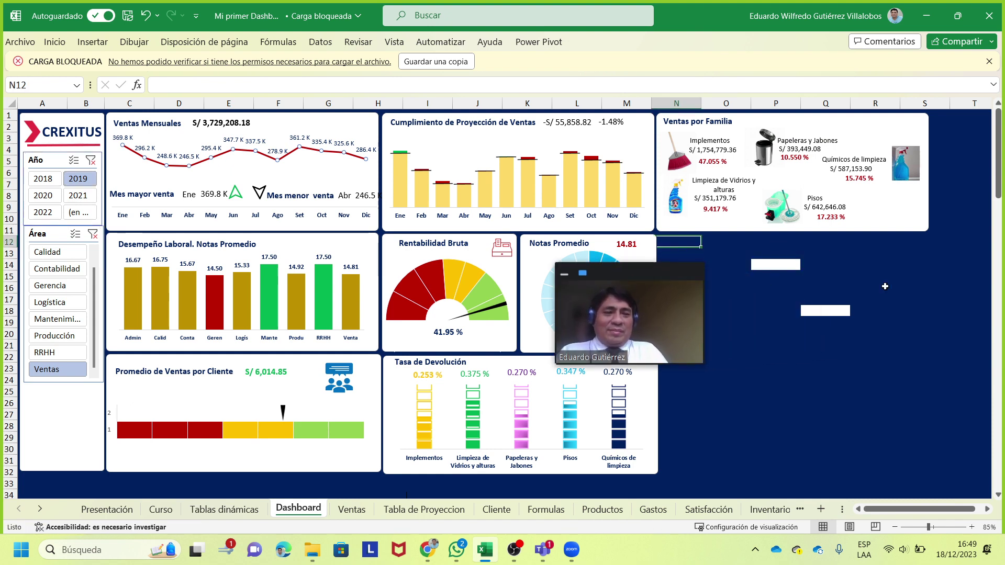
mouse_move(765, 242)
left_mouse_down()
mouse_move(869, 245)
mouse_move(902, 339)
left_mouse_up()
left_click(875, 414)
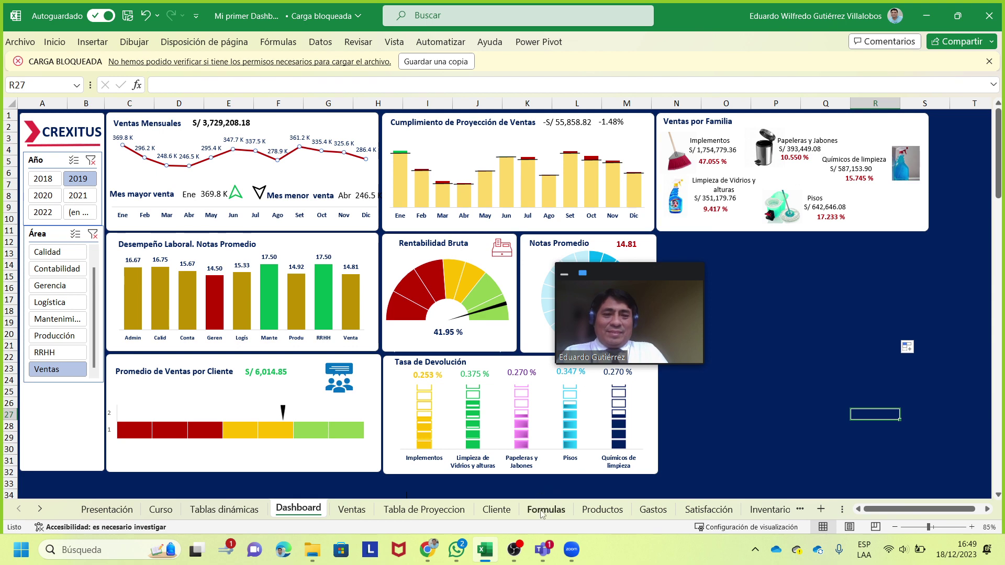
left_click(527, 520)
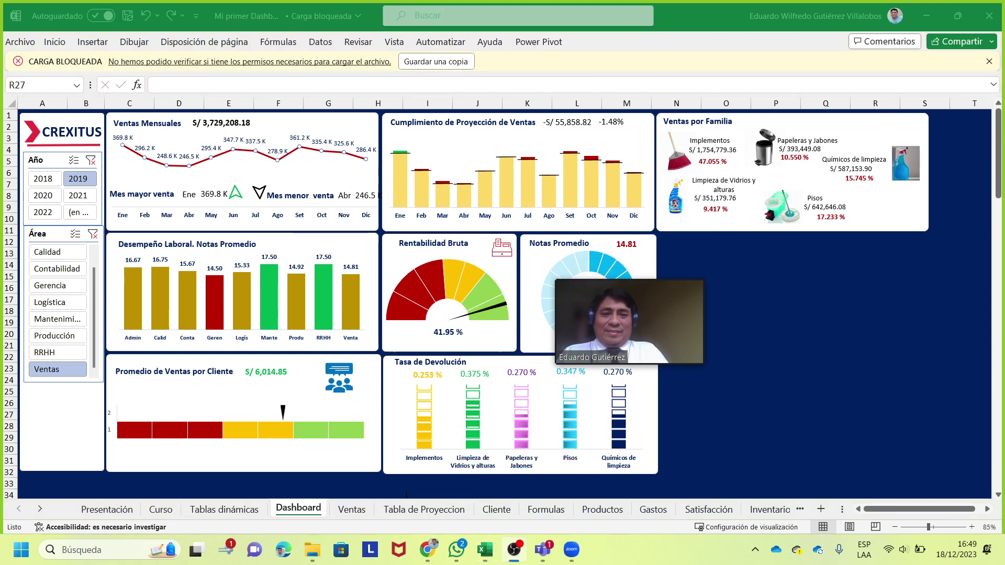